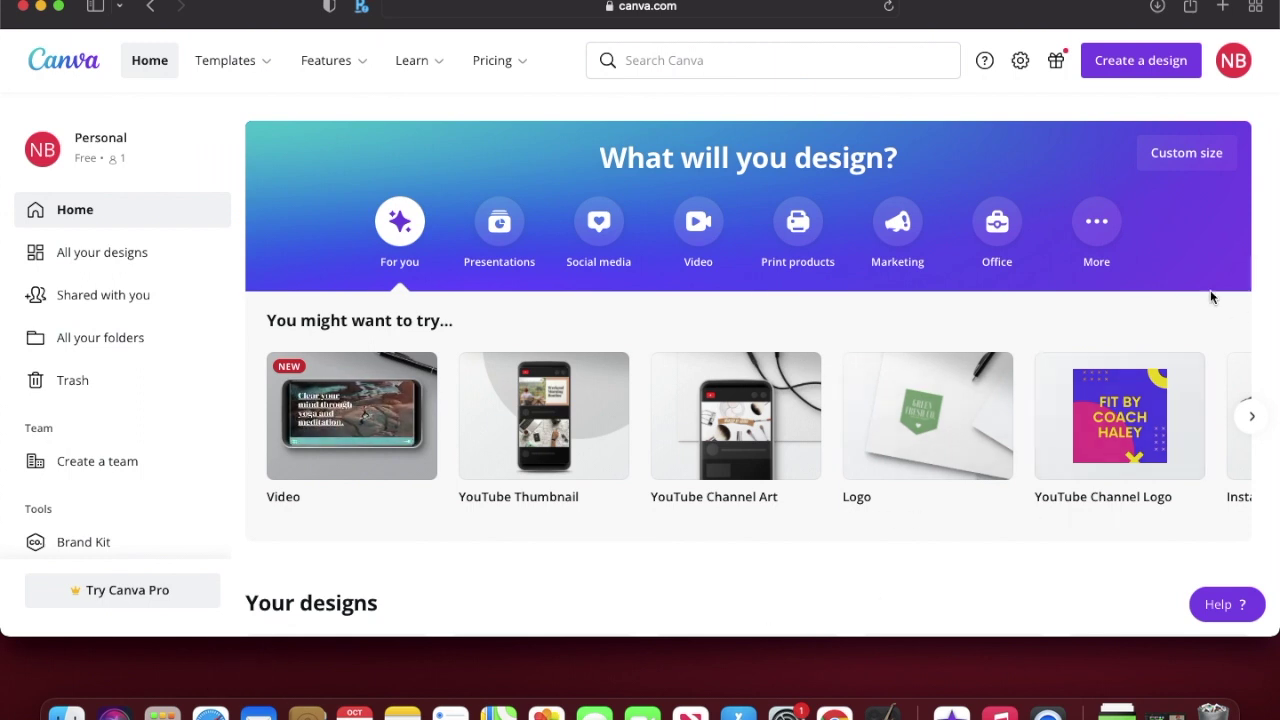
Step: Create a blank YouTube Thumbnail design
click(659, 52)
text(you)
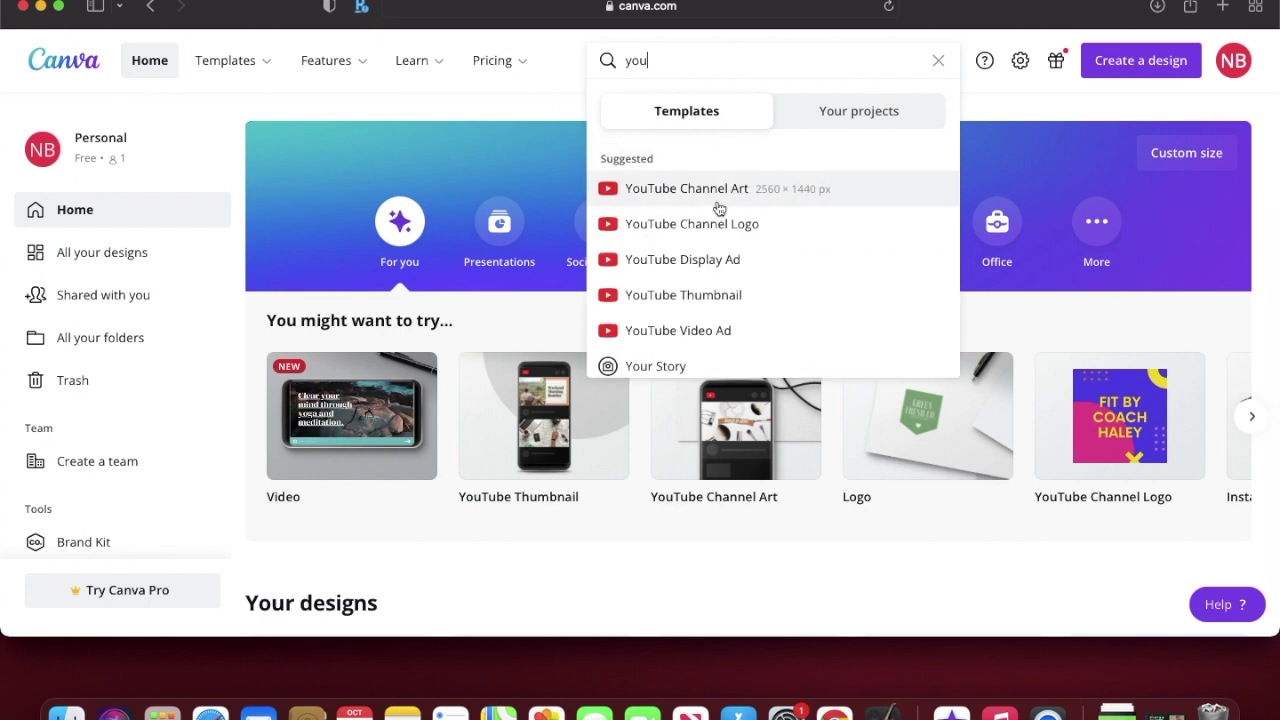
click(718, 294)
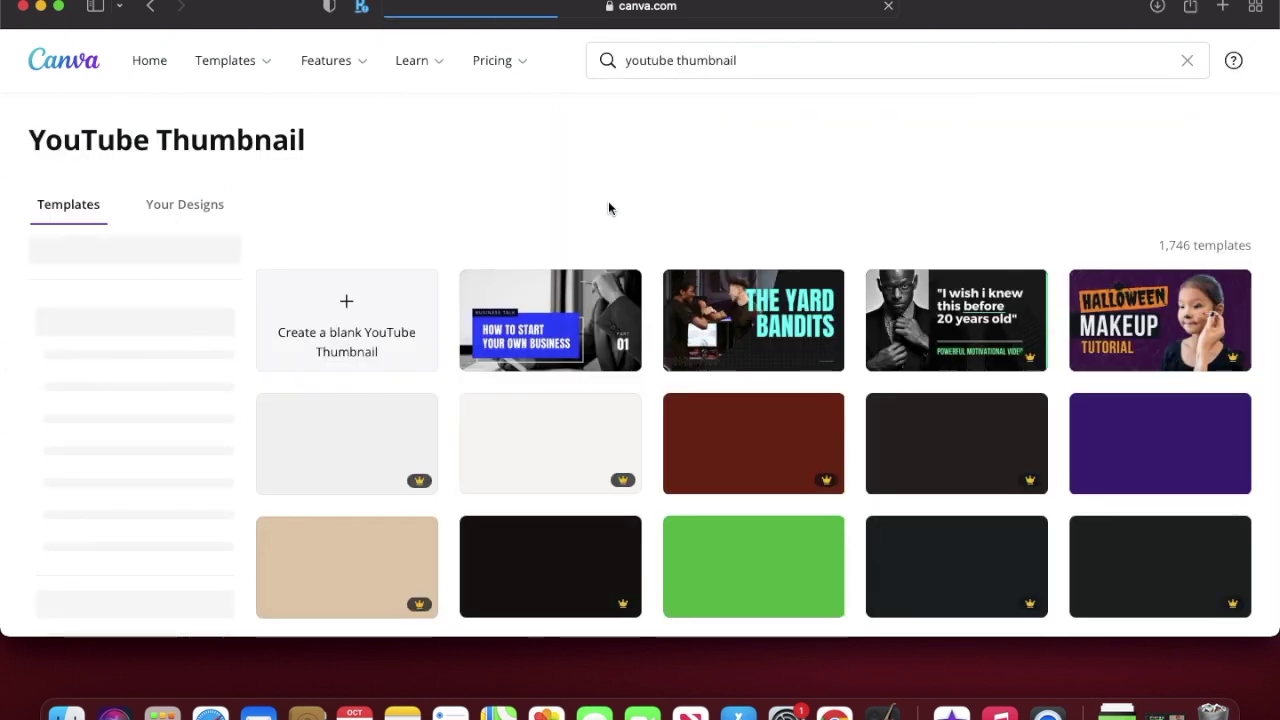
click(370, 331)
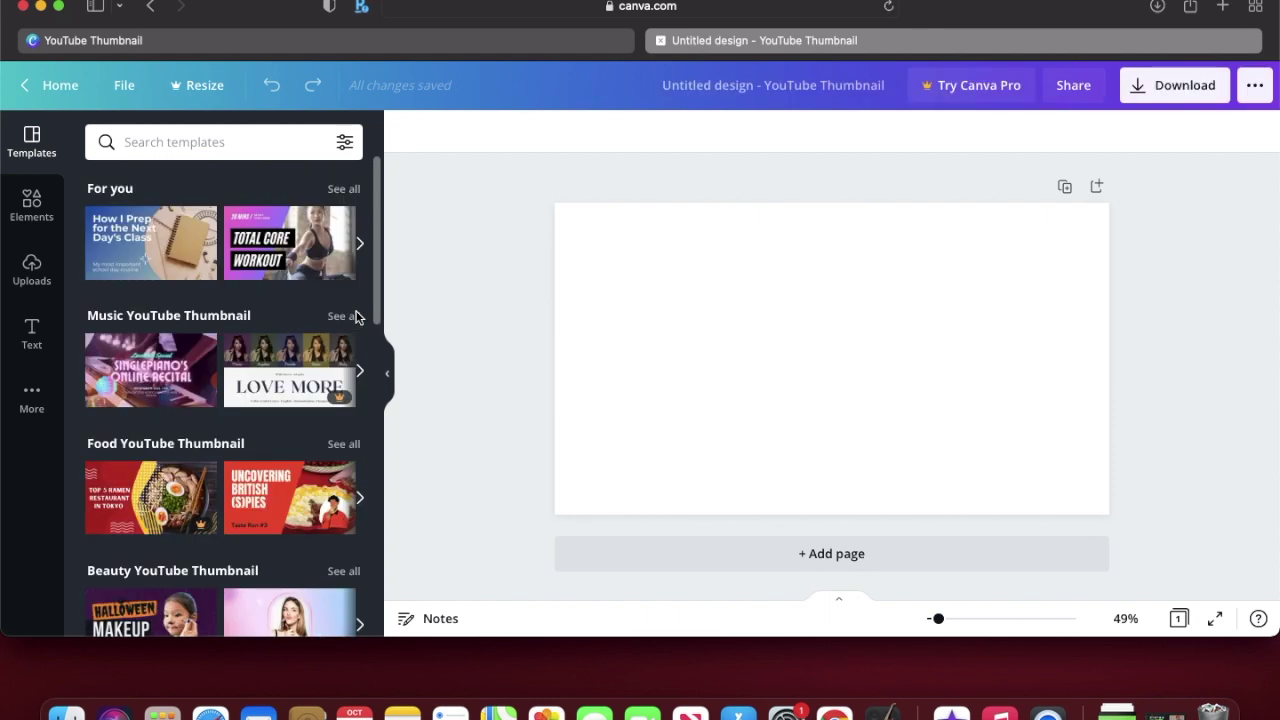
Step: Rename the design to 'location'
click(733, 88)
key(BackSpace)
text(location)
key(Return)
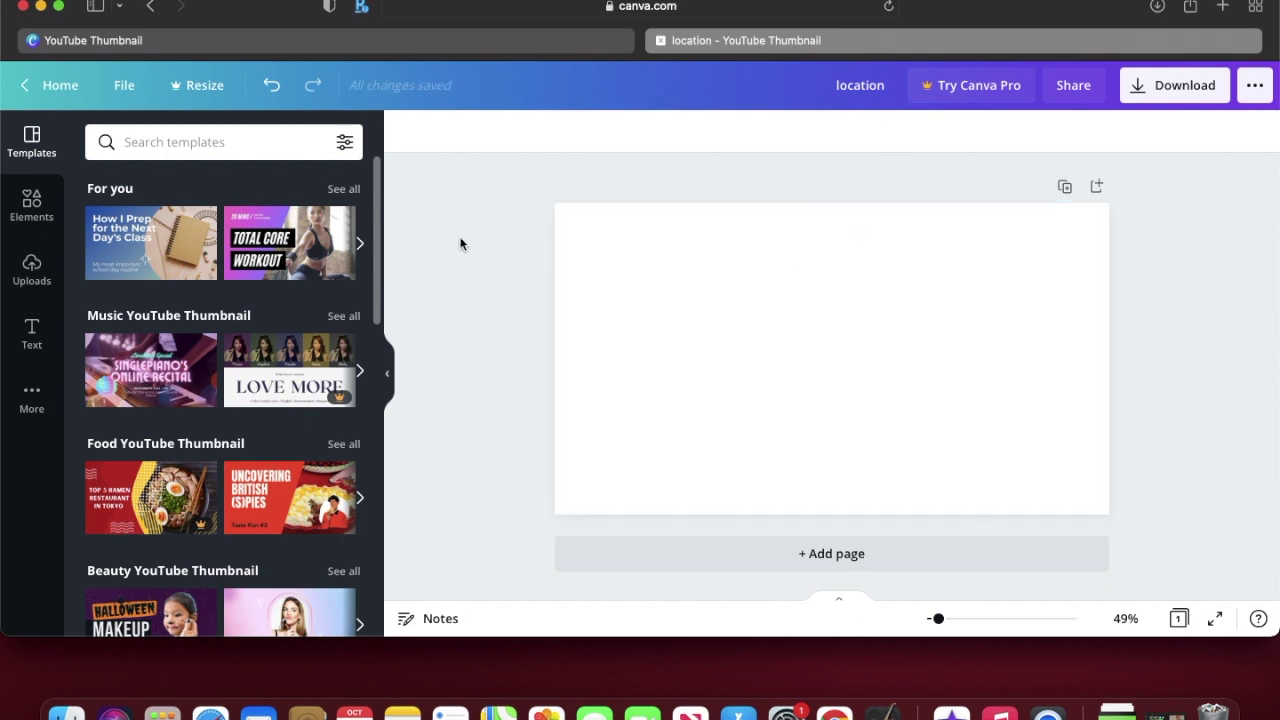
Step: Fill the page background with Grass green (#7ed957)
click(698, 300)
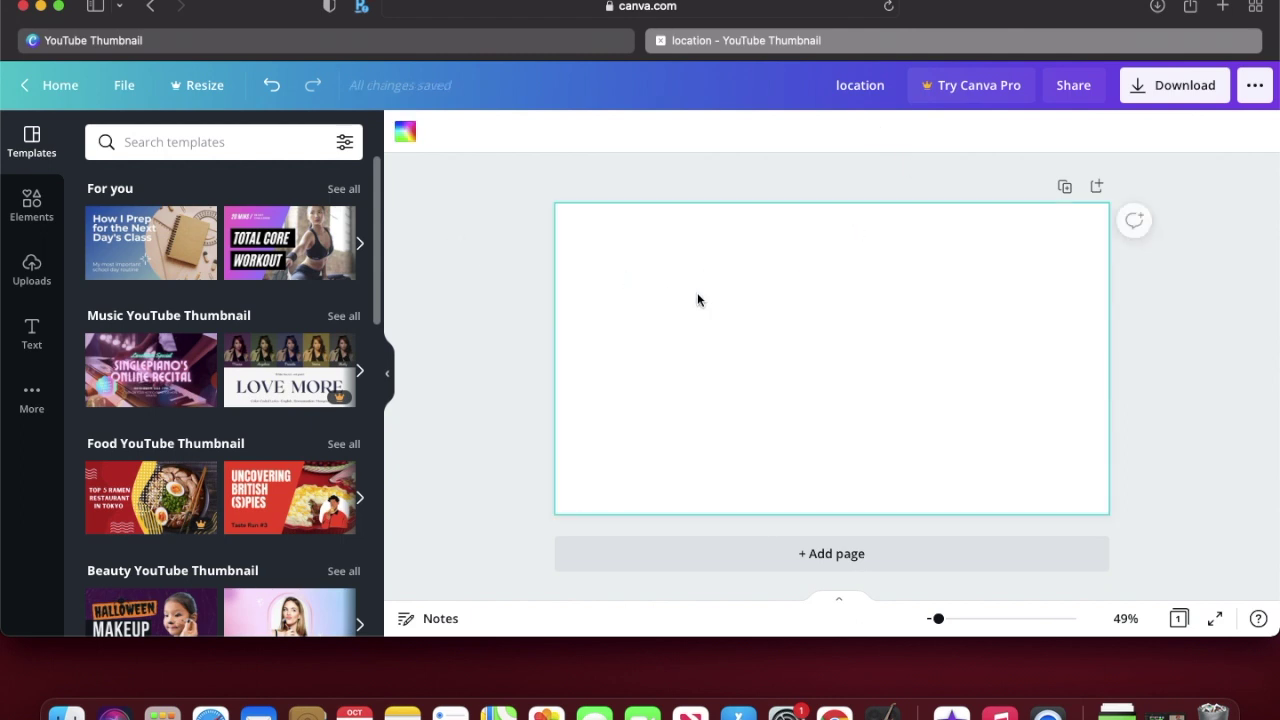
click(398, 137)
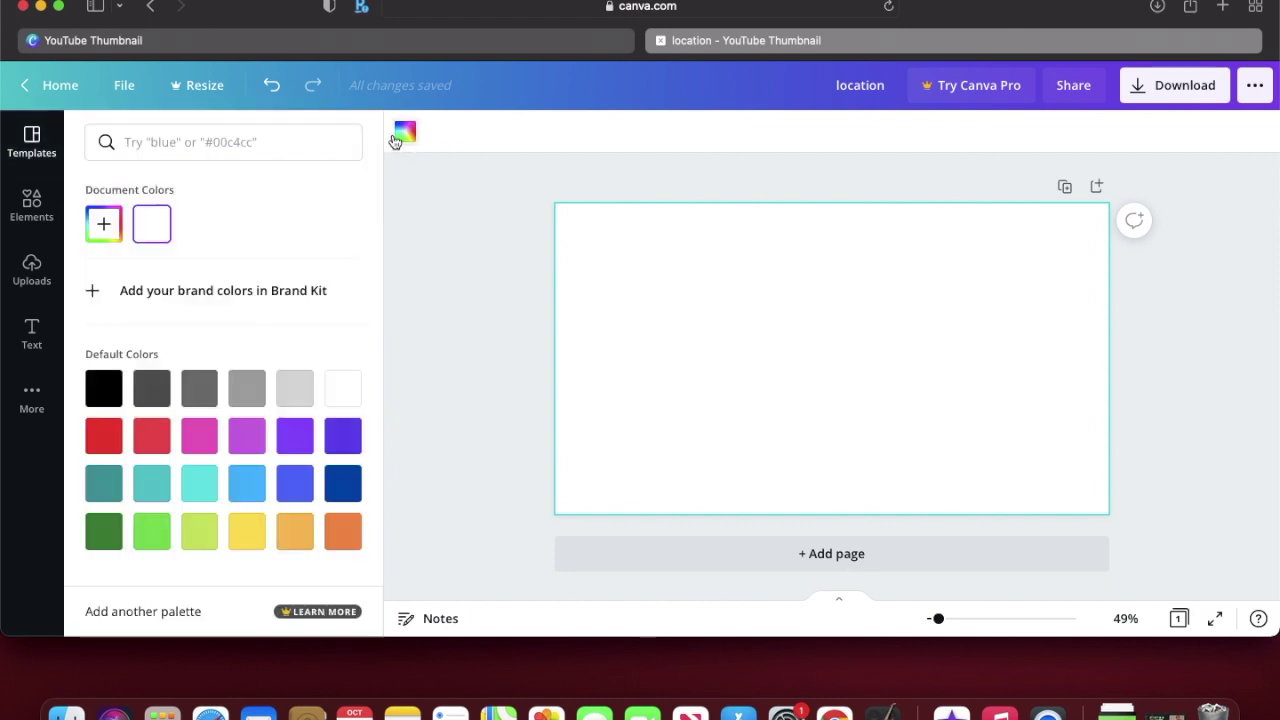
click(152, 535)
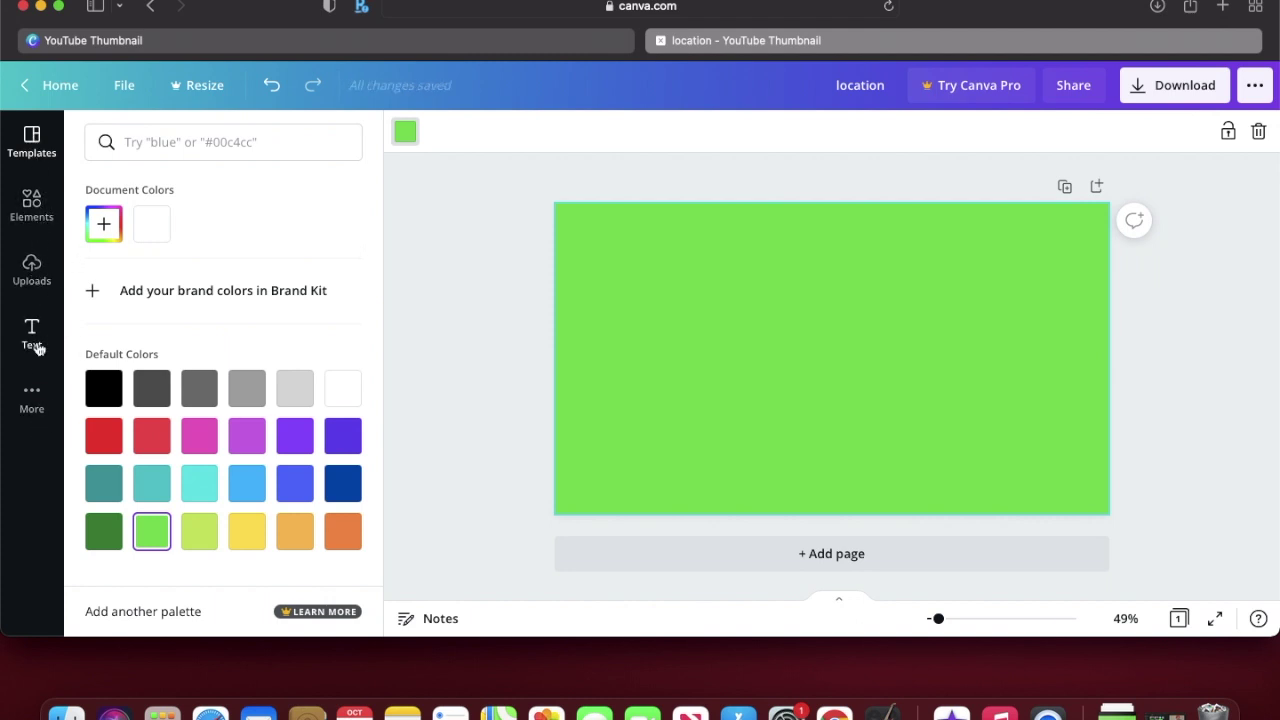
click(28, 203)
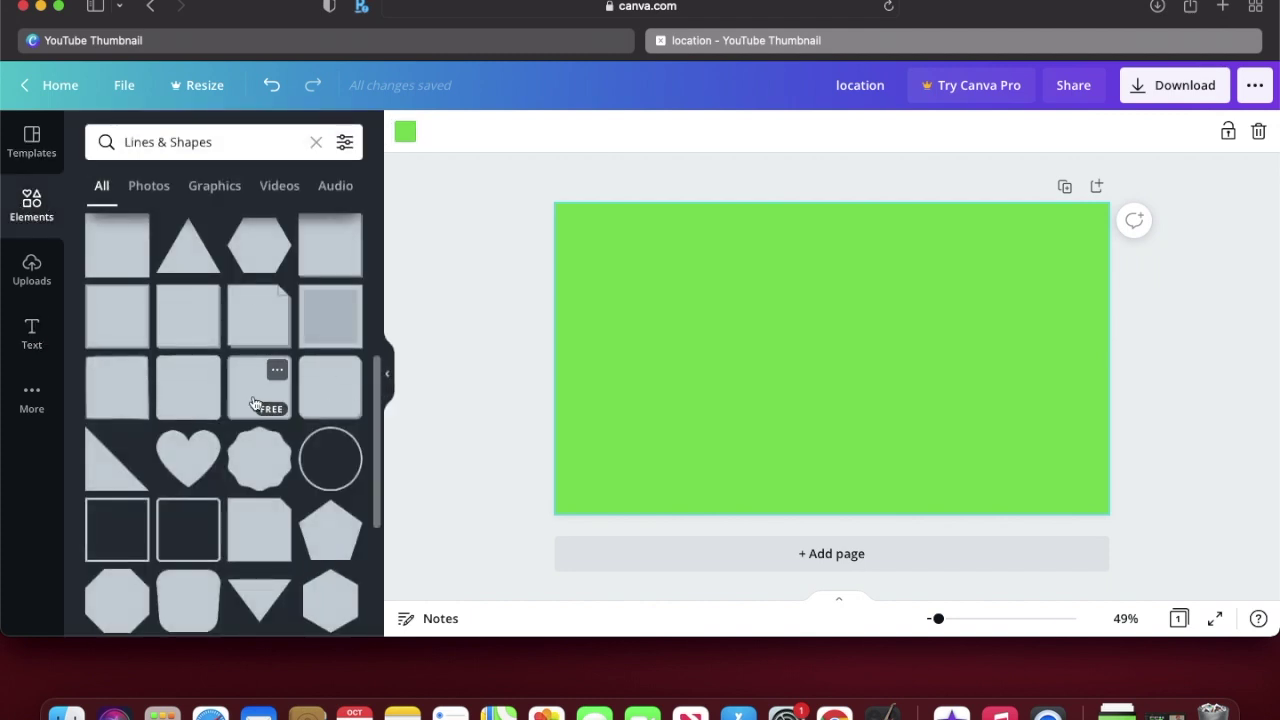
Step: Add a grey rounded square, squash it into a short wide bar, and move it bottom-left
click(316, 143)
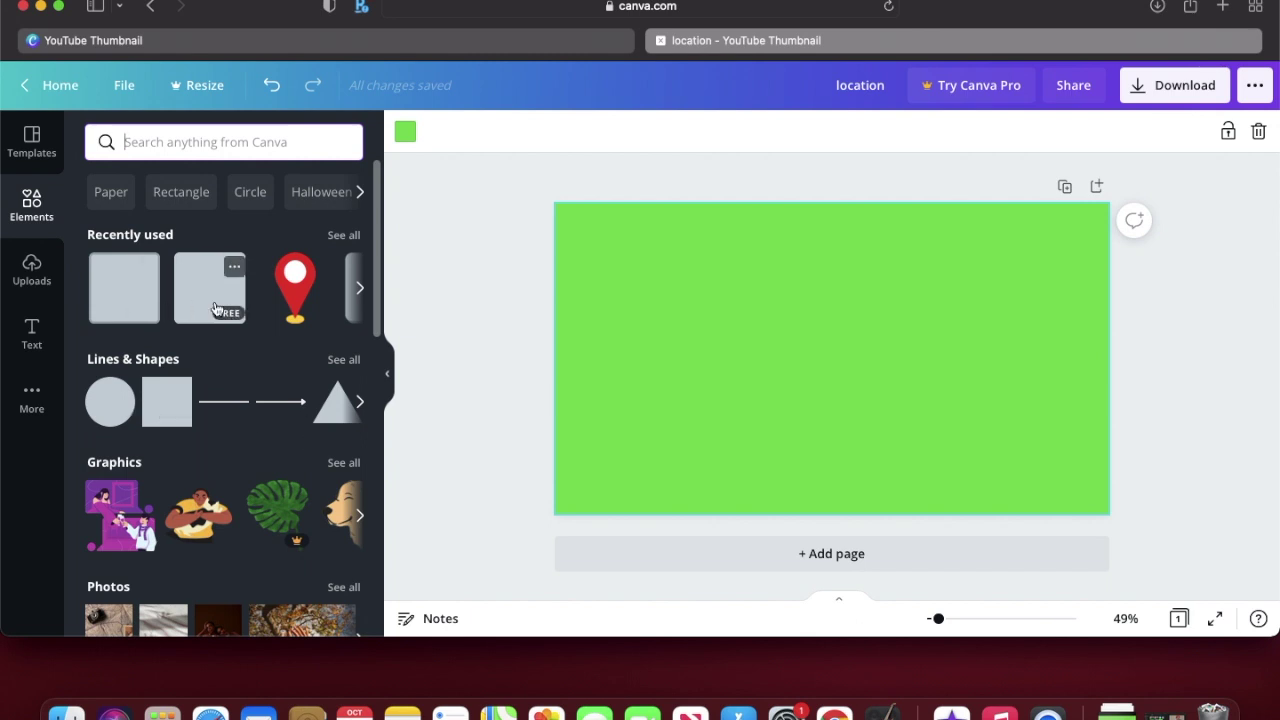
scroll(150, 285, right, 3)
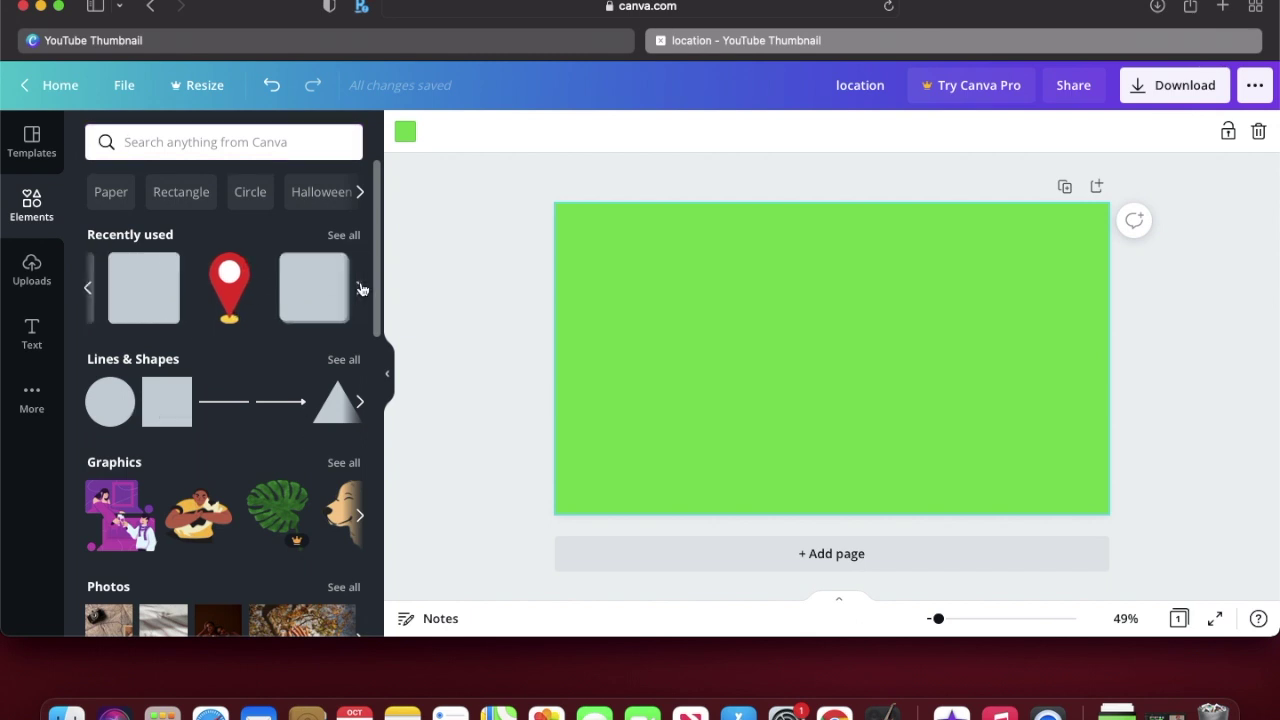
click(344, 359)
scroll(283, 408, down, 5)
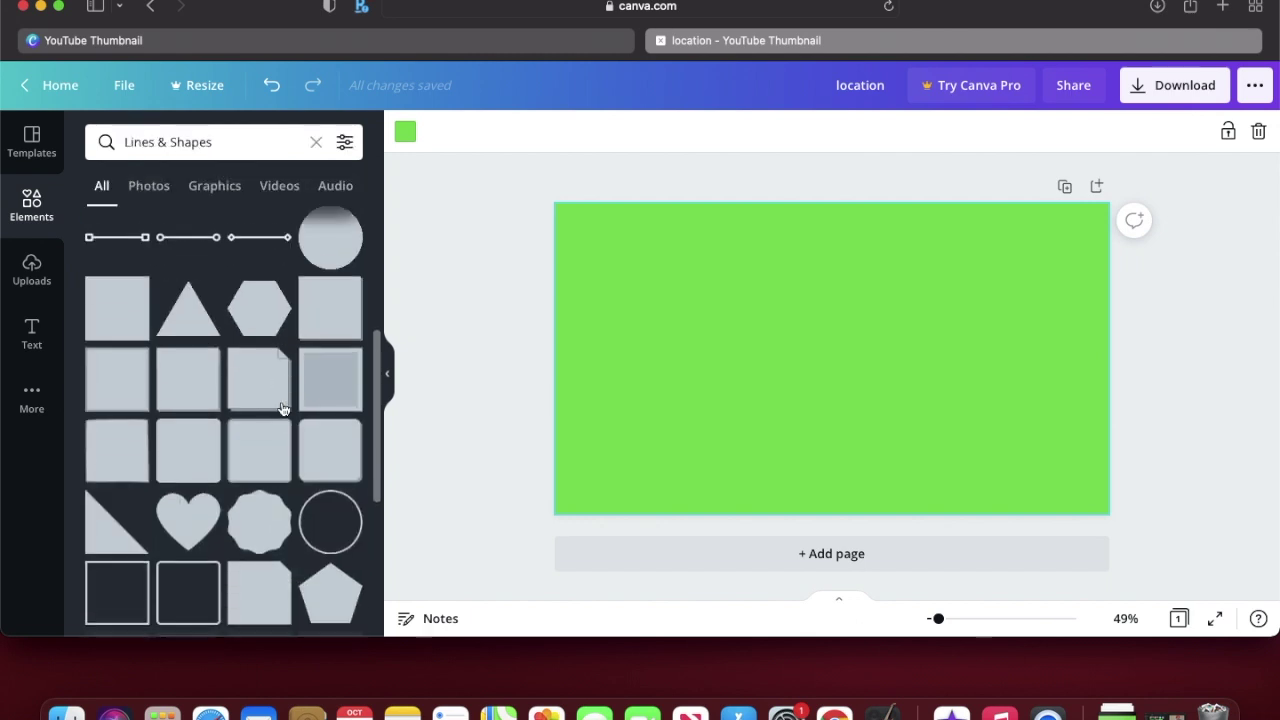
click(318, 387)
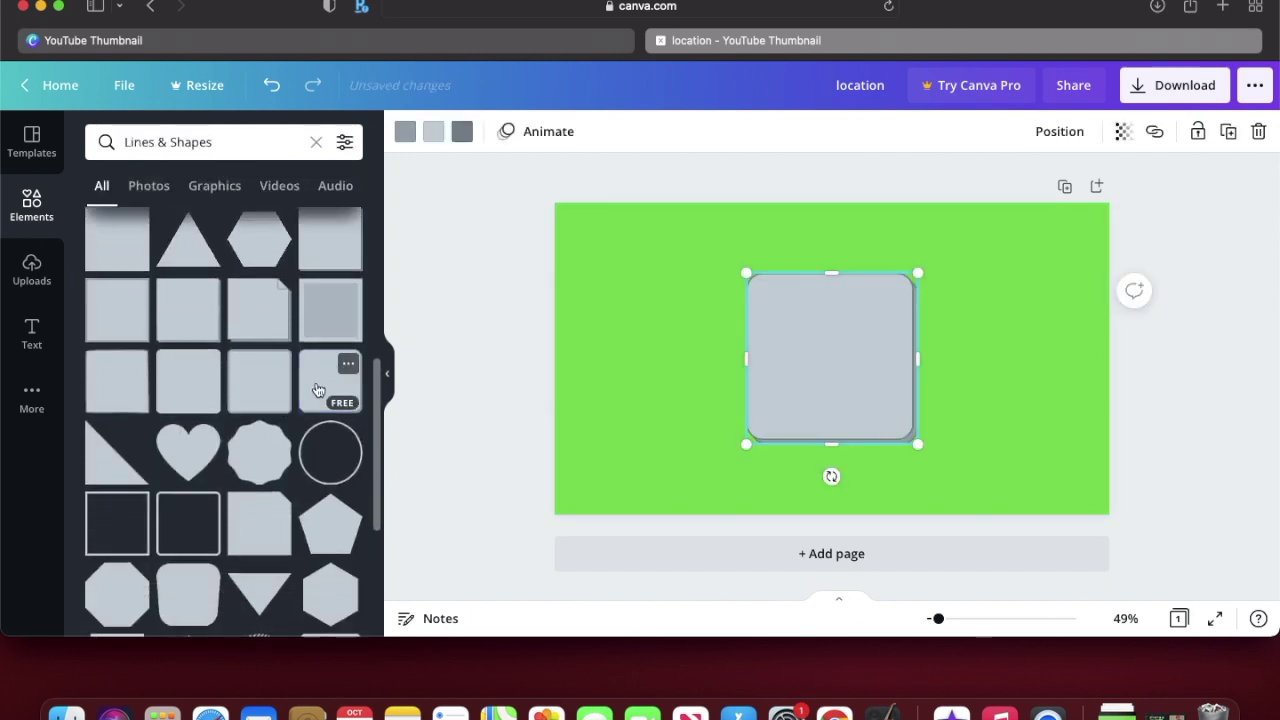
drag(828, 271, 674, 469)
click(851, 421)
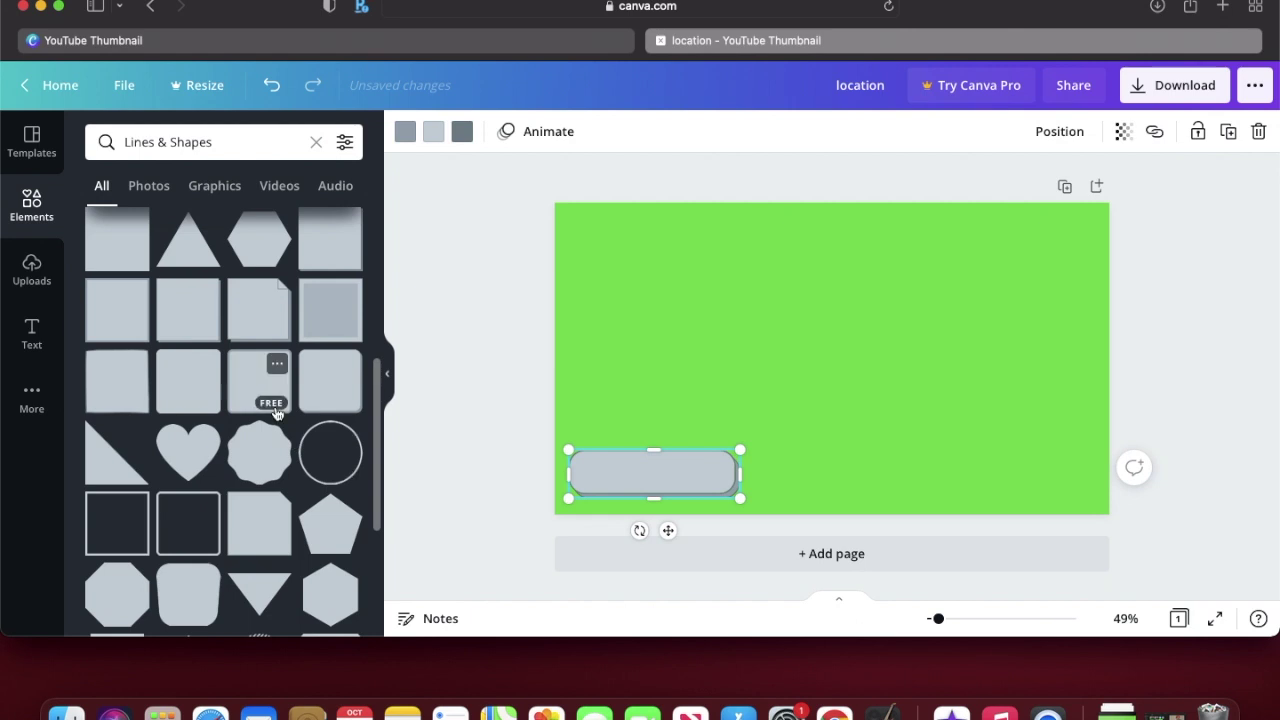
Step: Add a dark grey test square, flatten it, then delete it
click(179, 376)
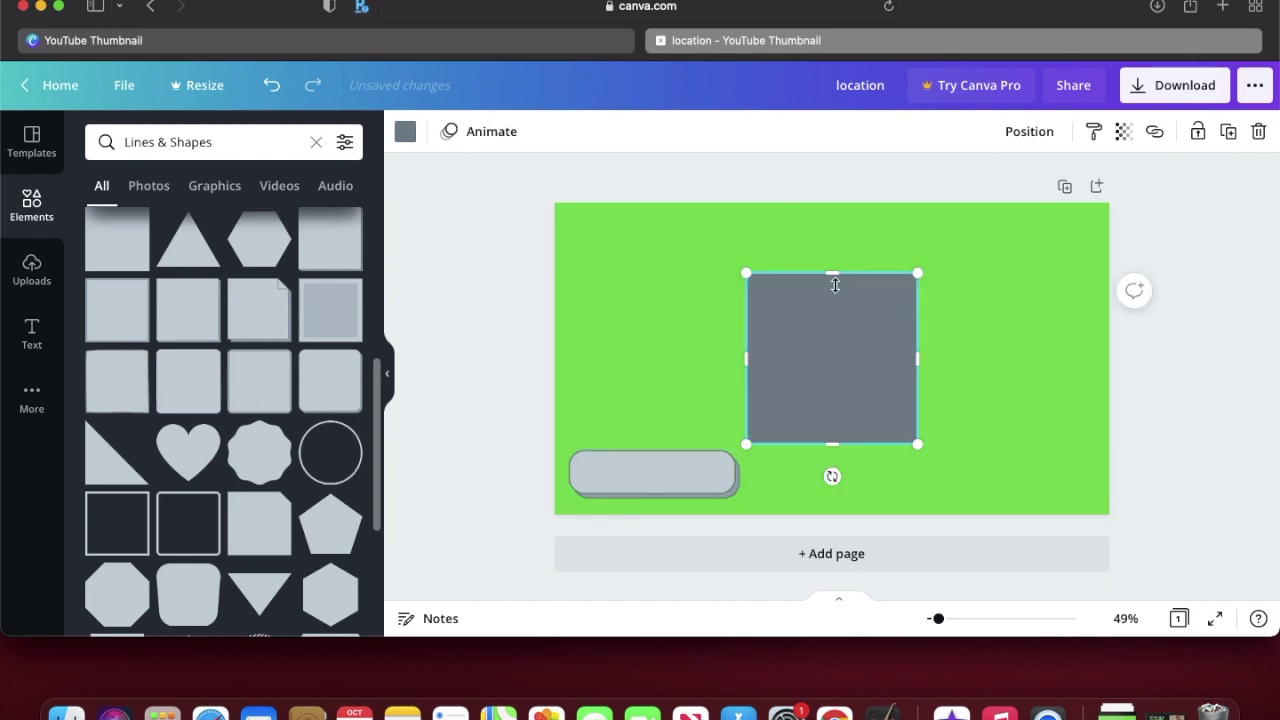
drag(834, 274, 840, 434)
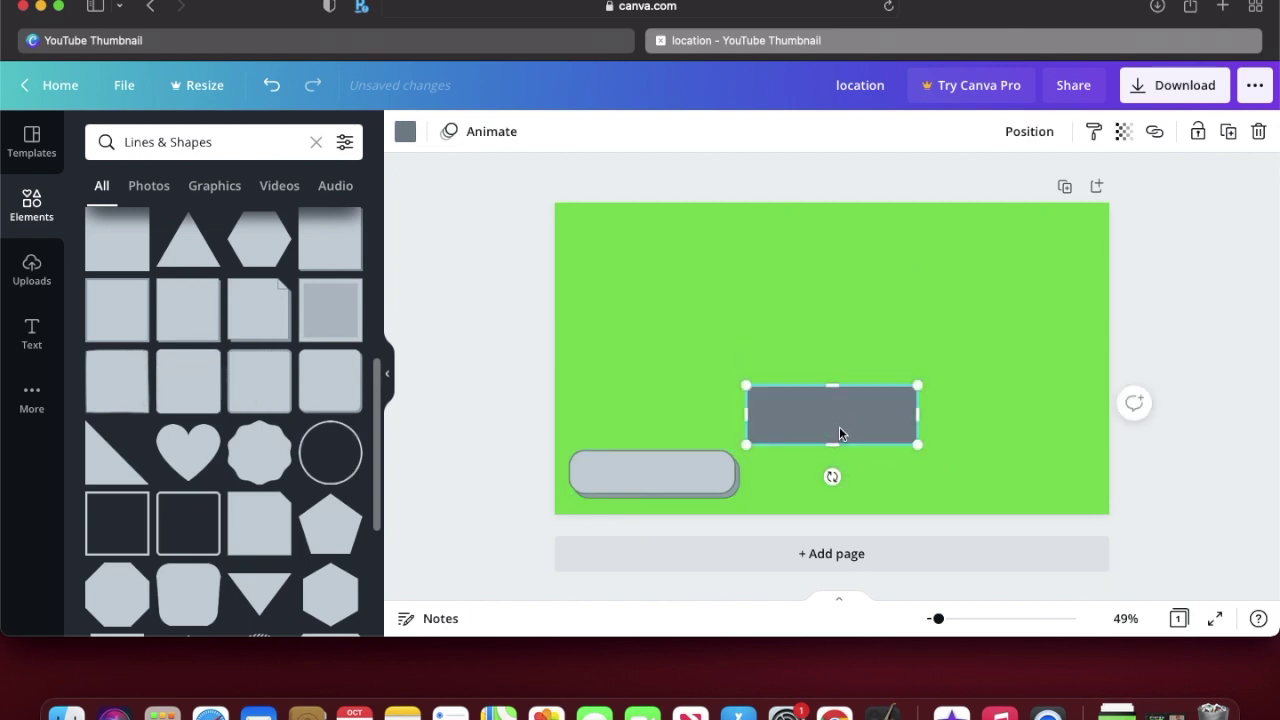
key(Delete)
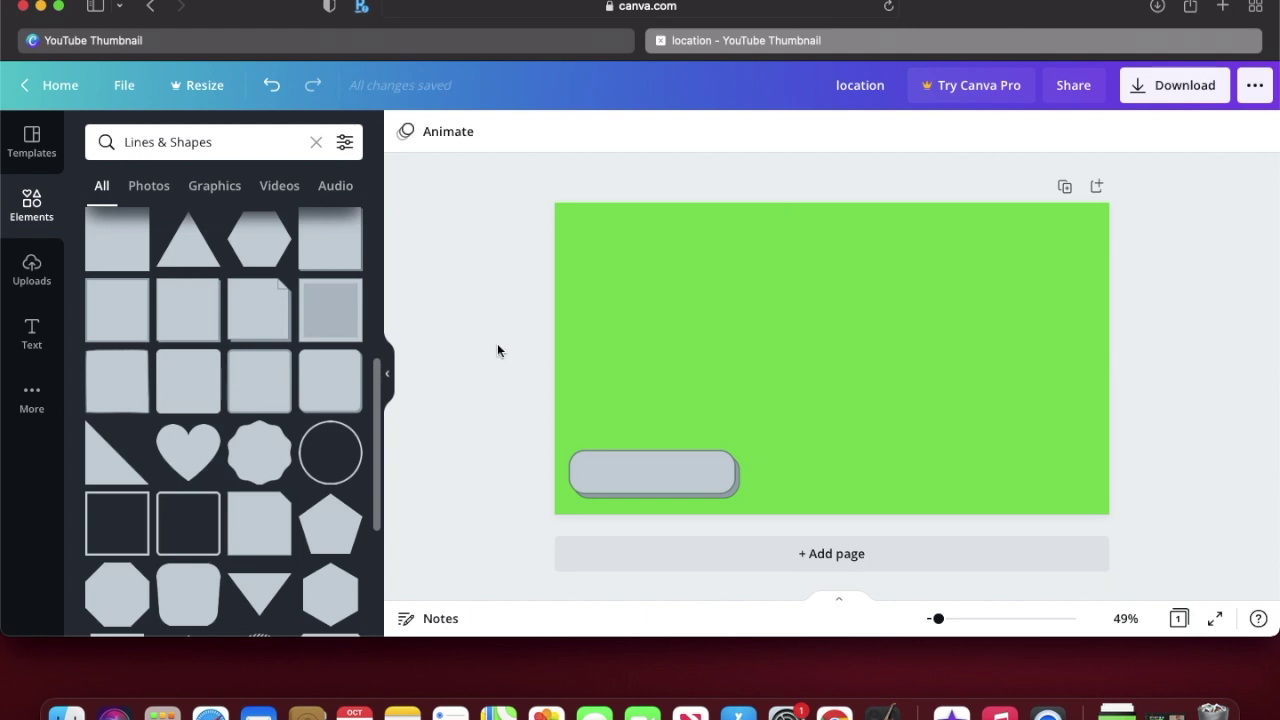
Step: Add a red location pin from a 'location' search, shrunk onto the bar's left end
click(43, 228)
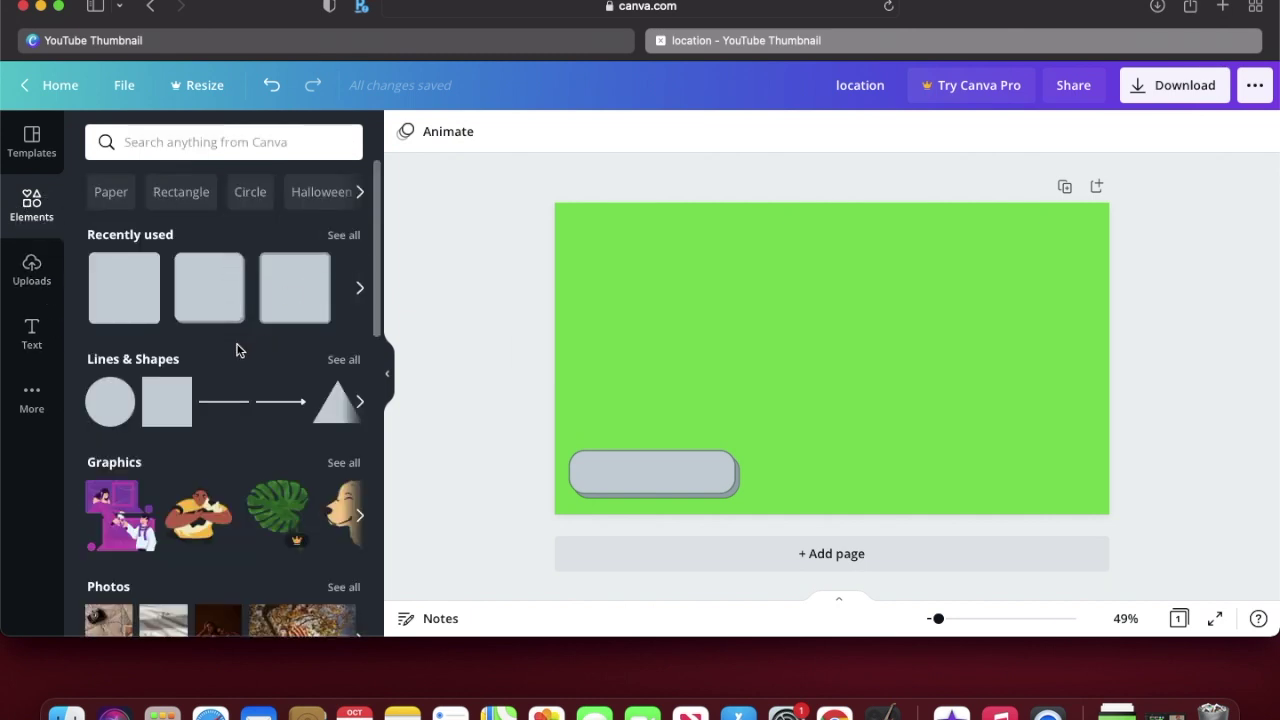
click(209, 143)
text(location)
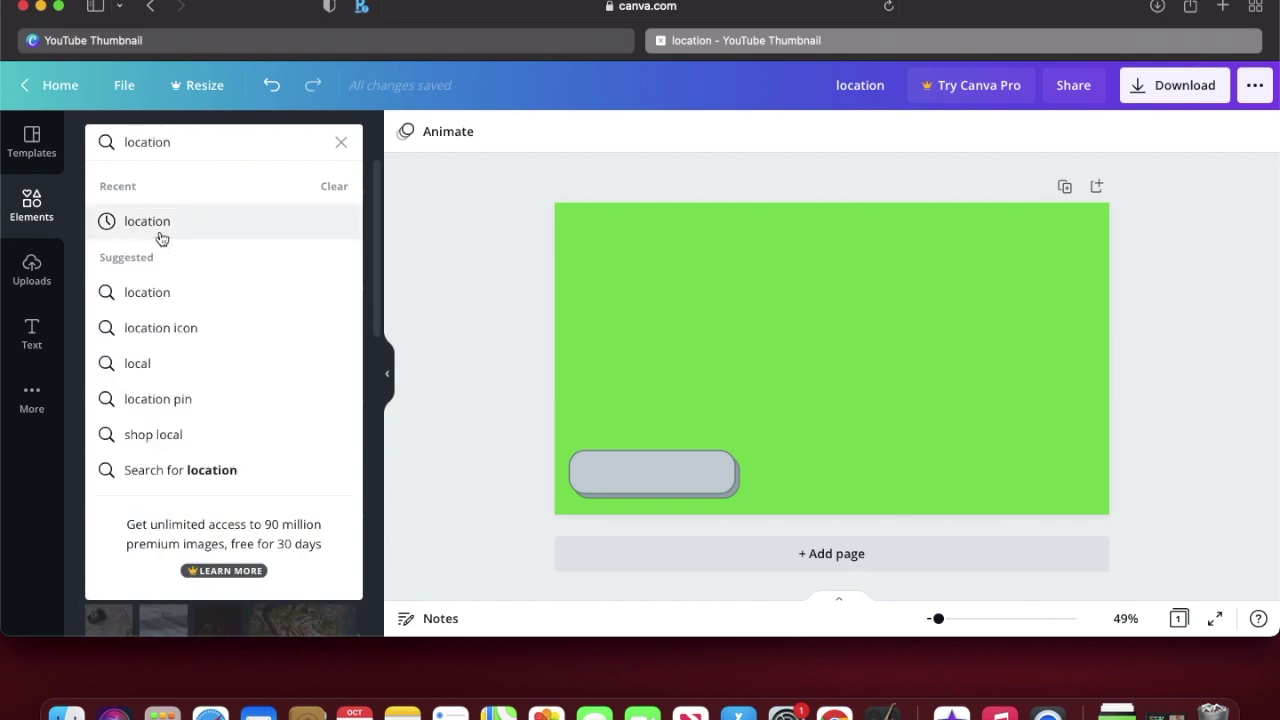
click(159, 228)
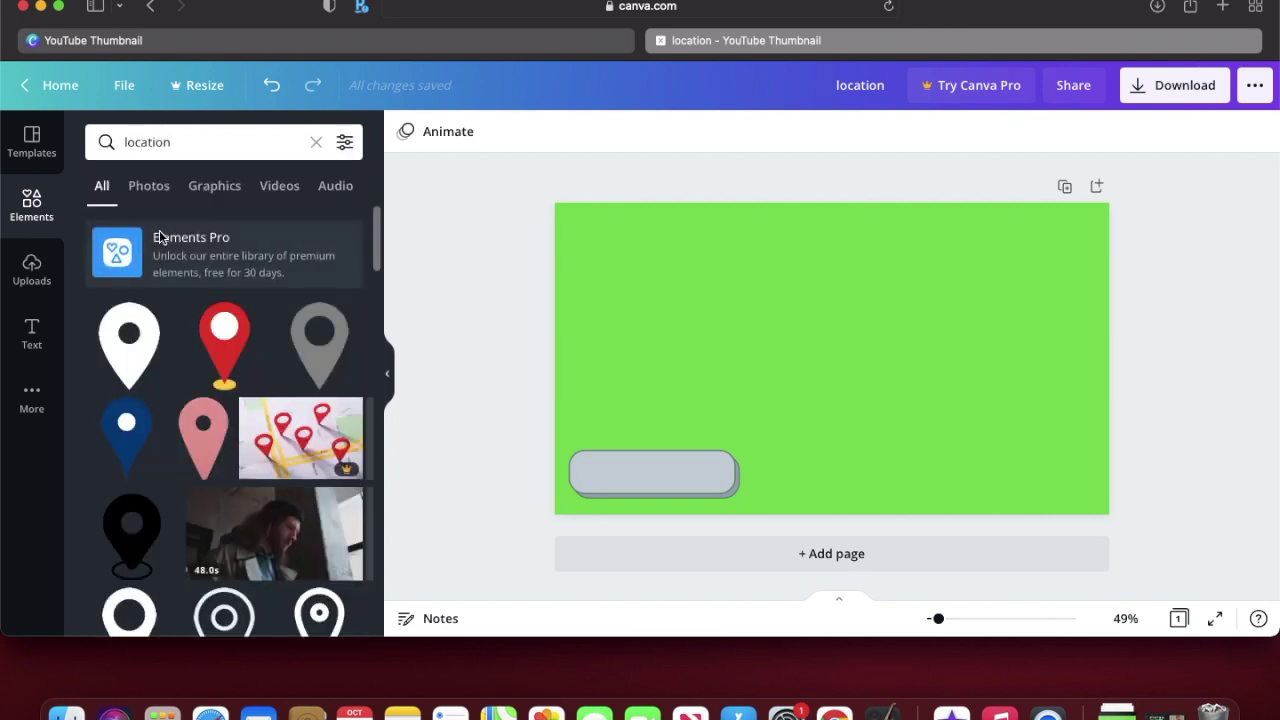
click(228, 350)
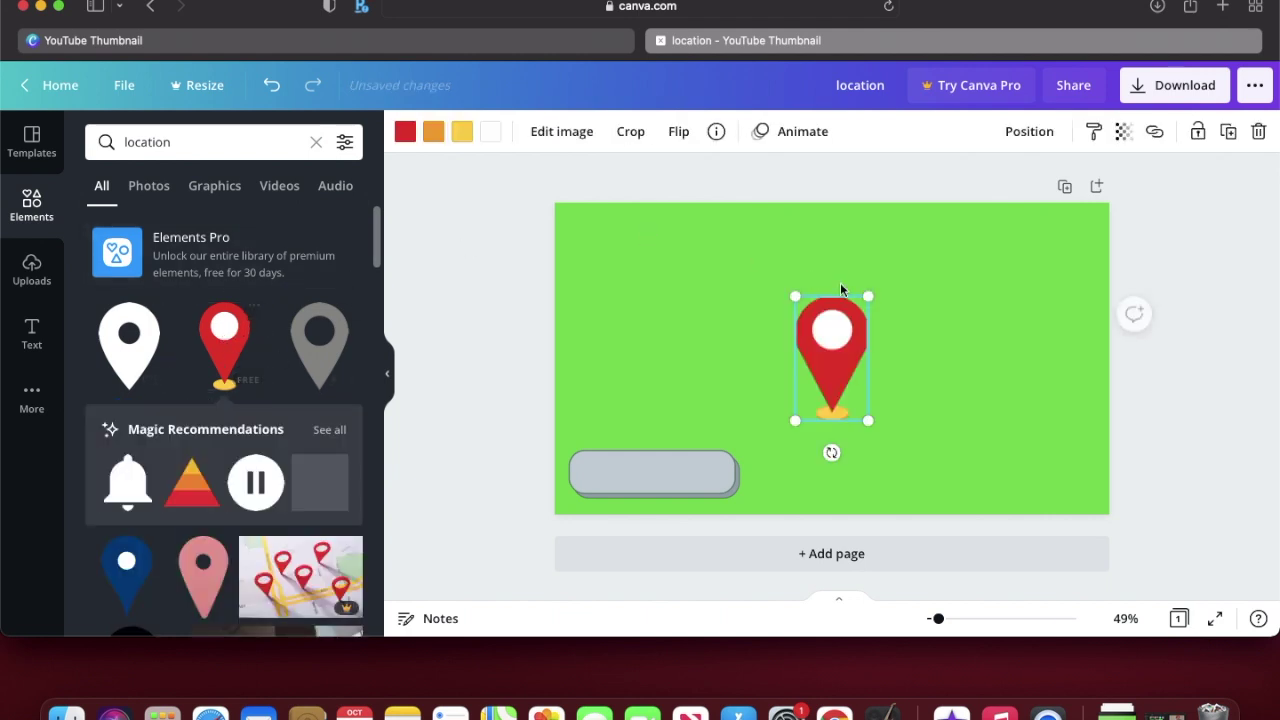
drag(867, 296, 587, 468)
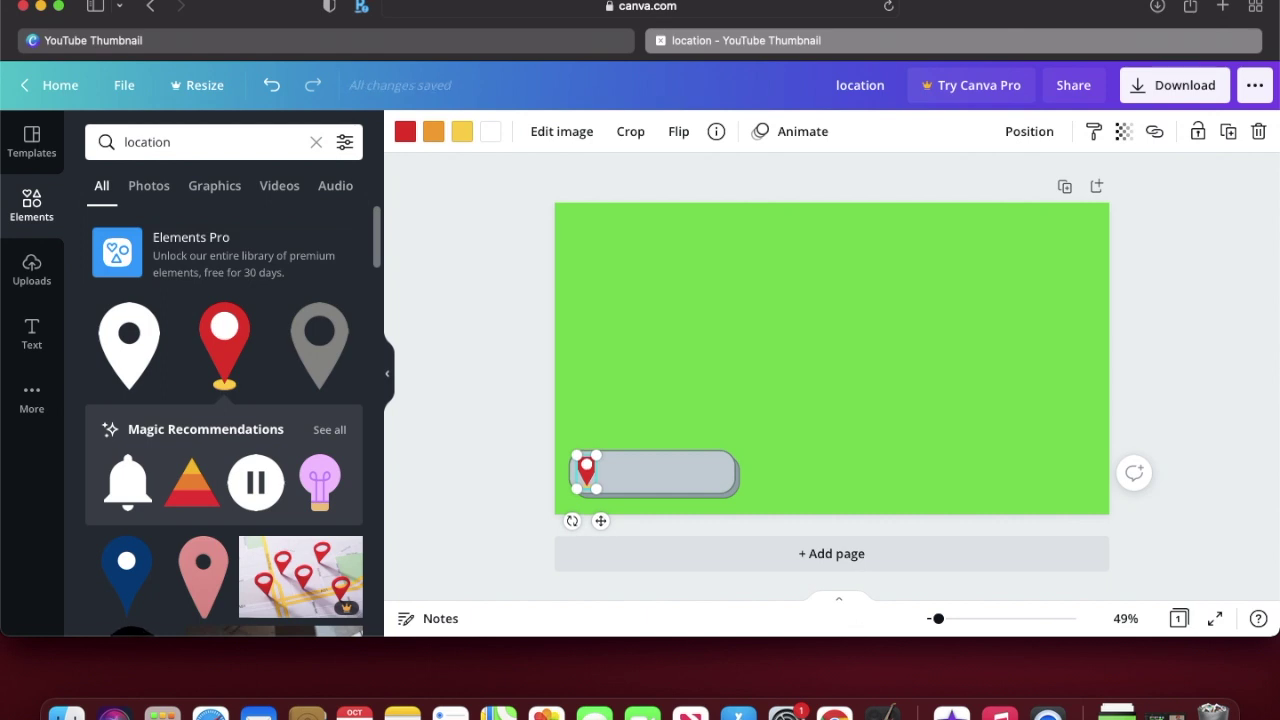
click(528, 418)
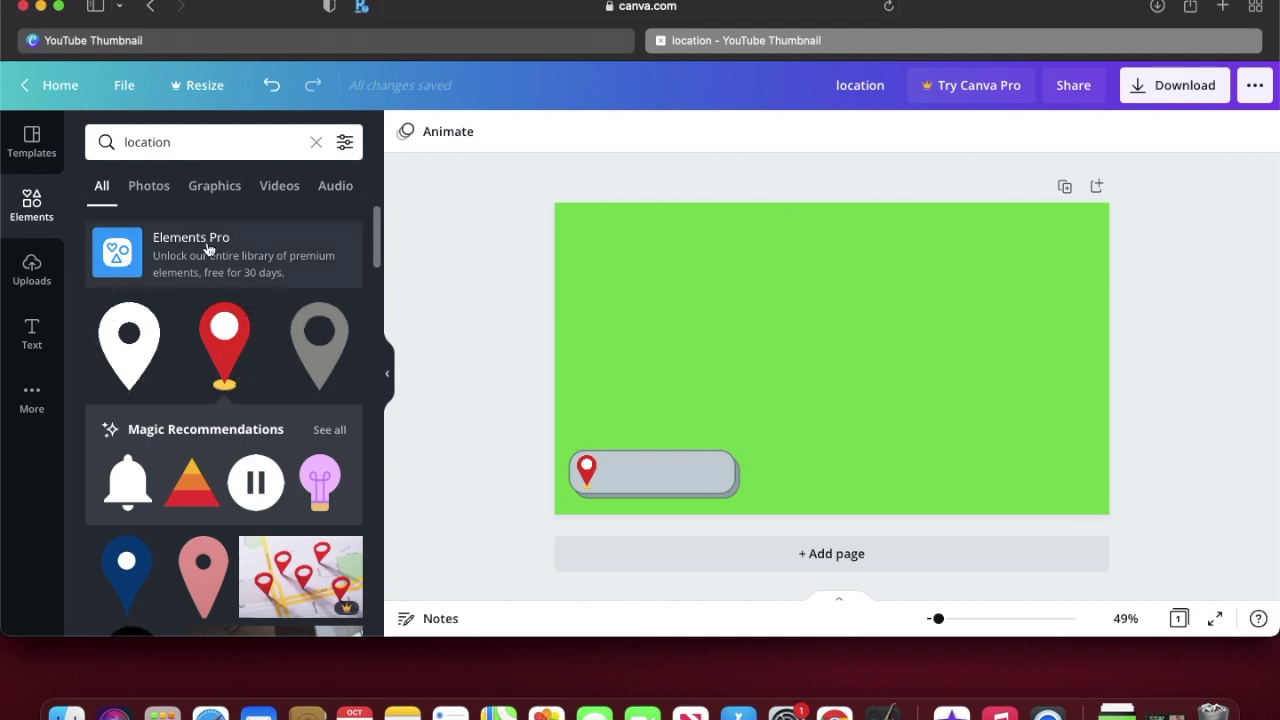
click(33, 336)
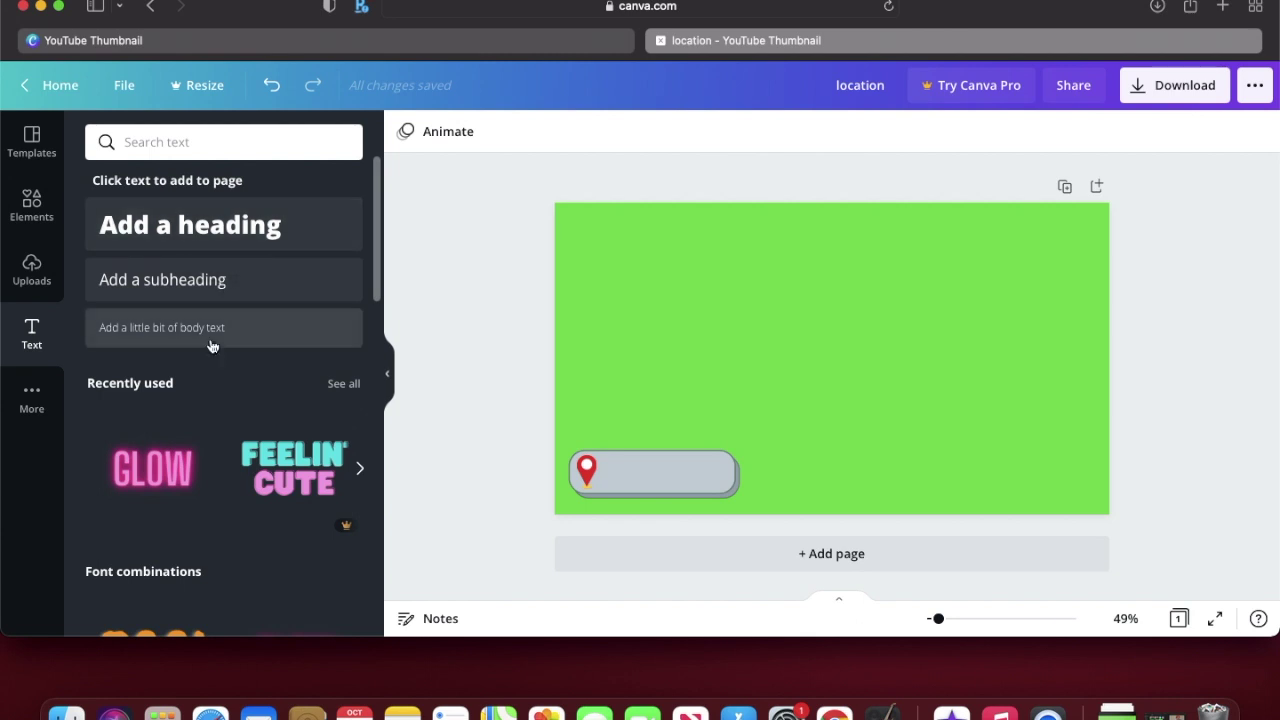
Step: Add a heading in the Anton font and type 'Home'
click(207, 228)
key(super+shift+f)
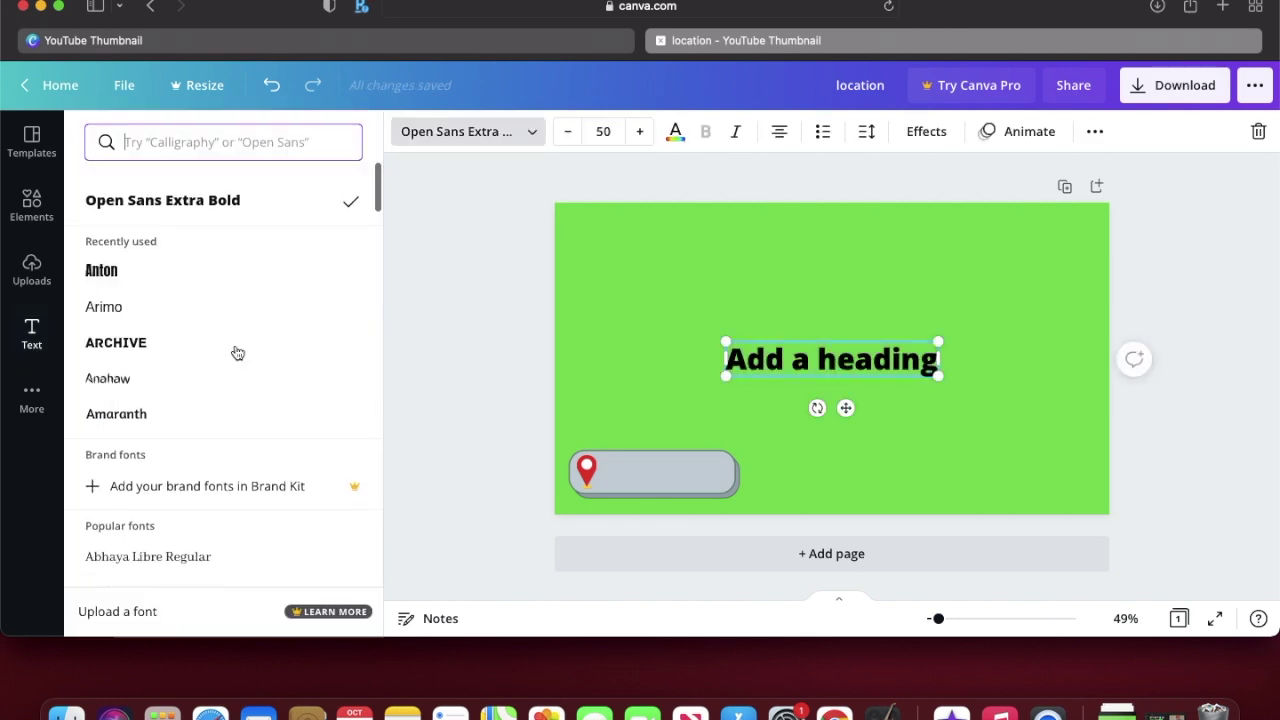
scroll(214, 291, down, 5)
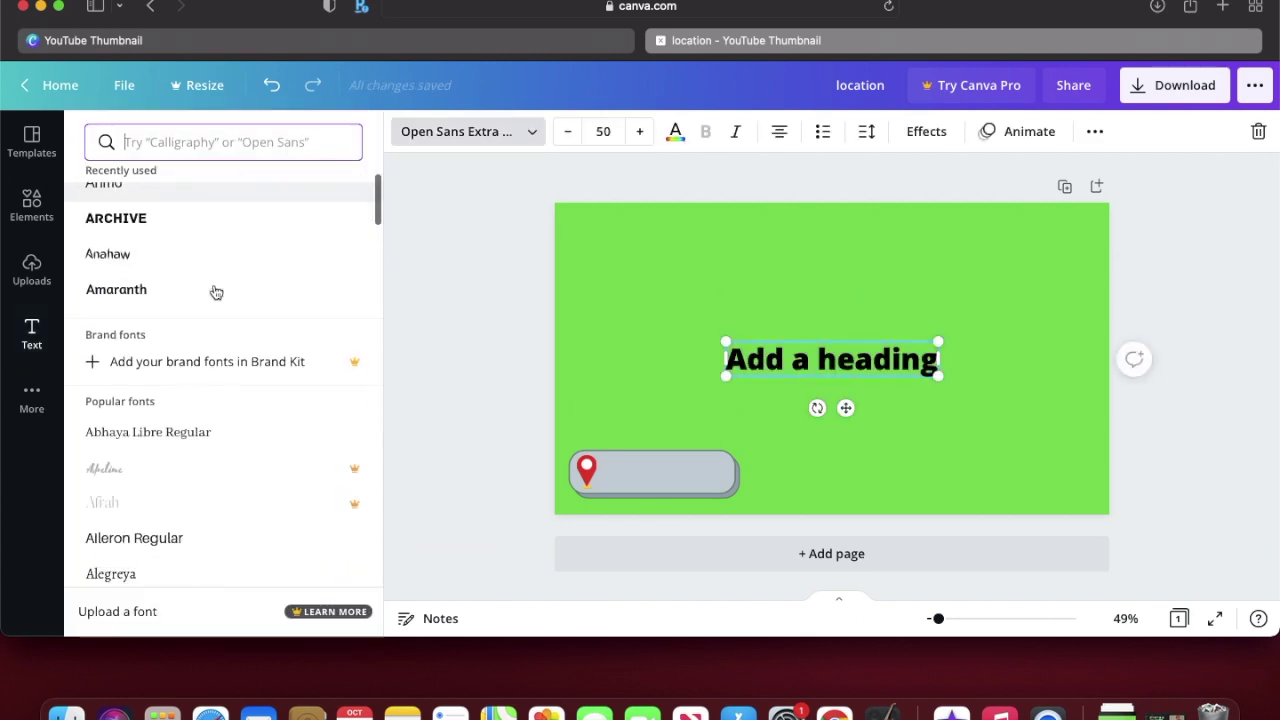
scroll(215, 291, down, 6)
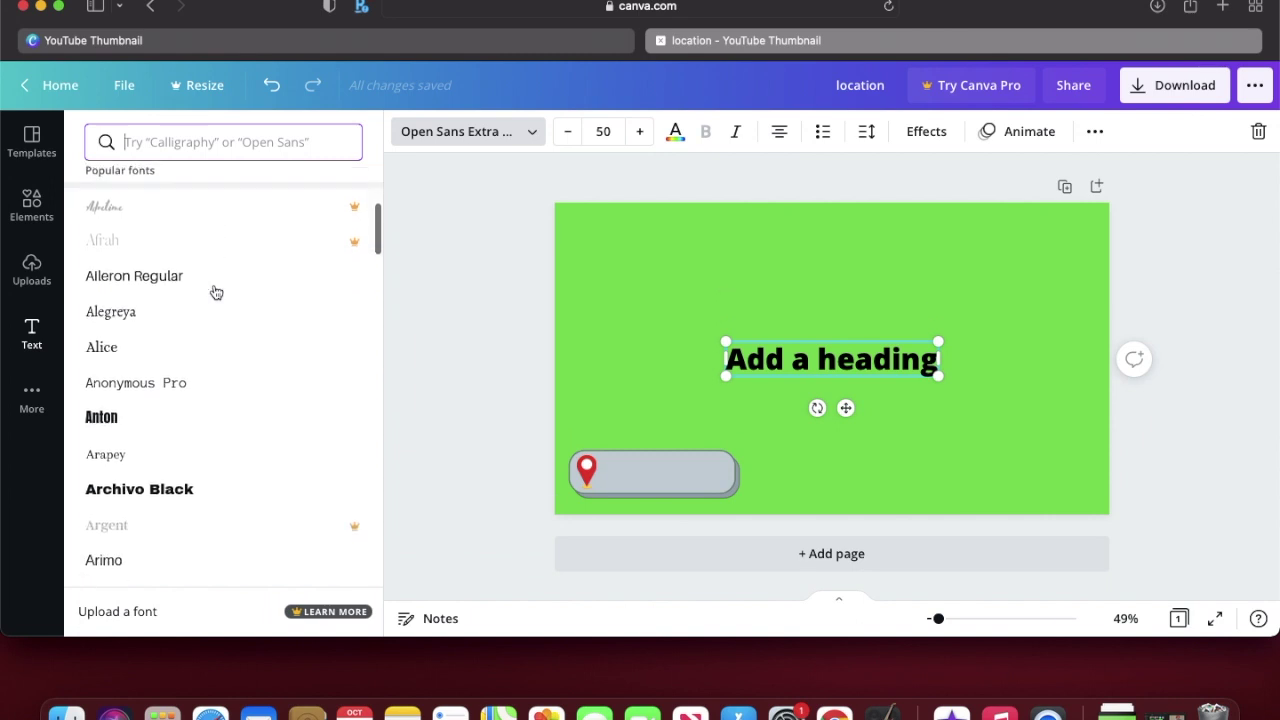
scroll(216, 292, down, 6)
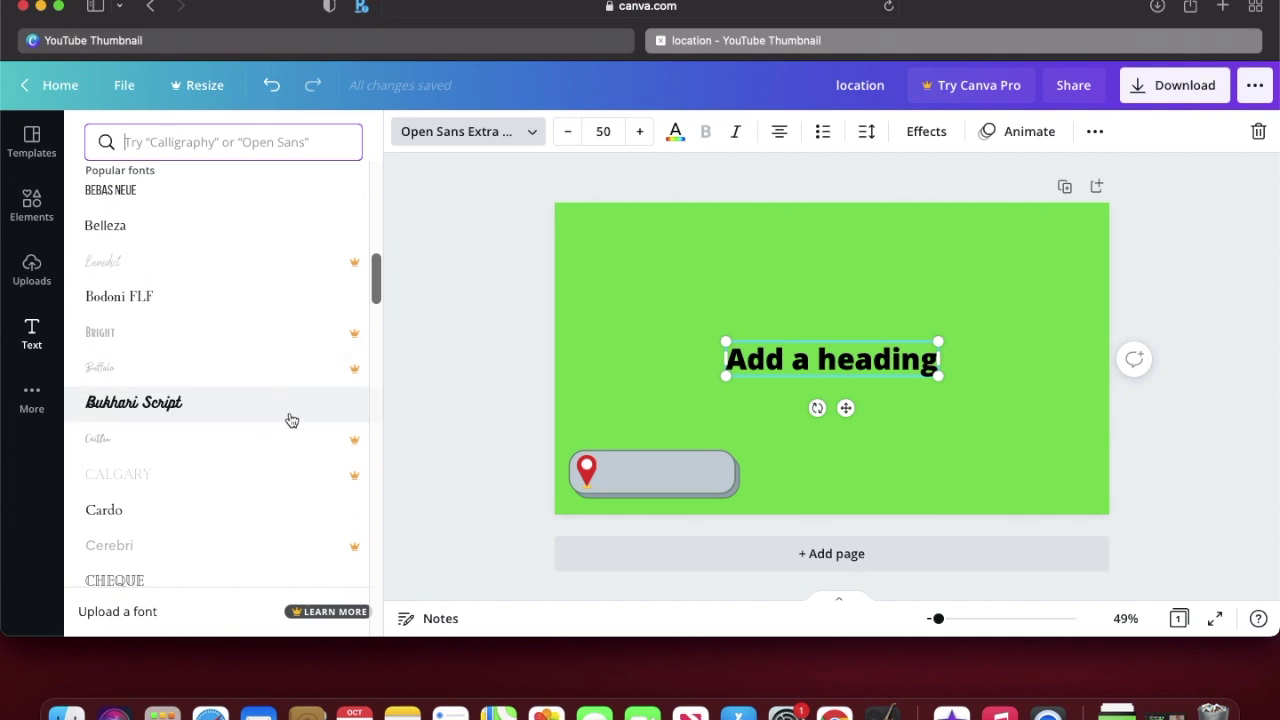
scroll(289, 420, down, 5)
scroll(190, 274, up, 15)
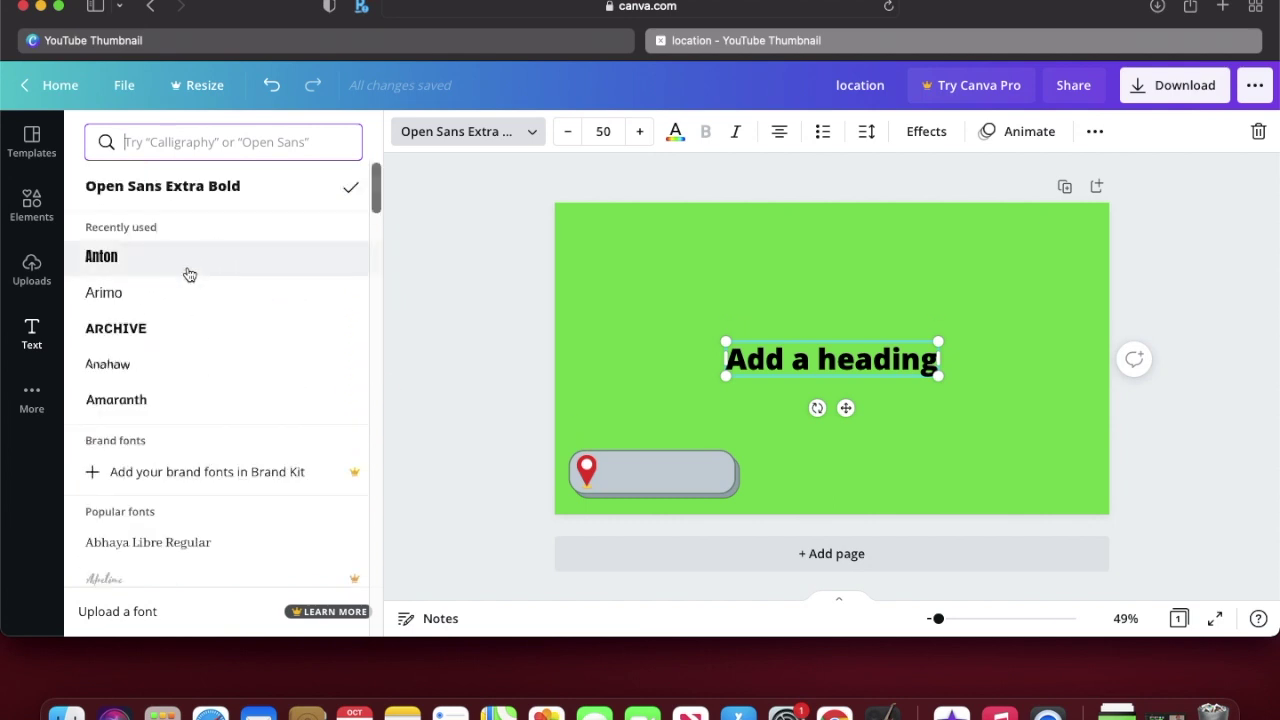
click(190, 274)
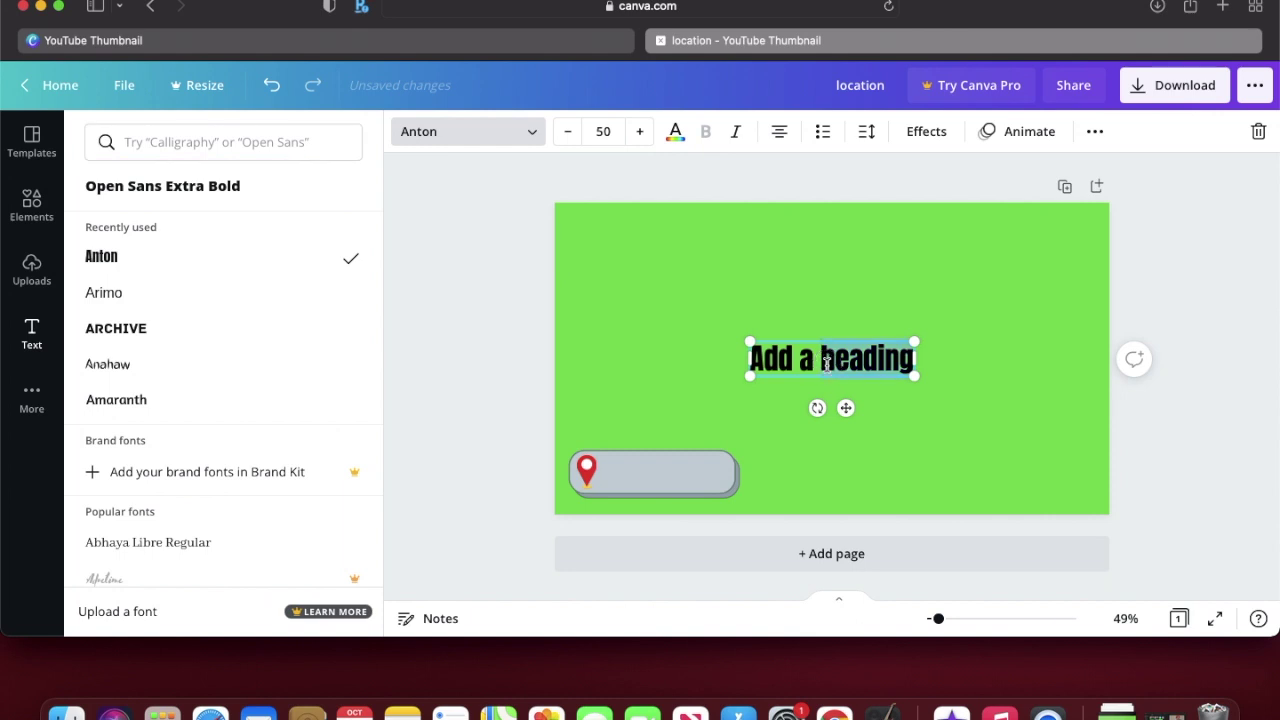
text(H)
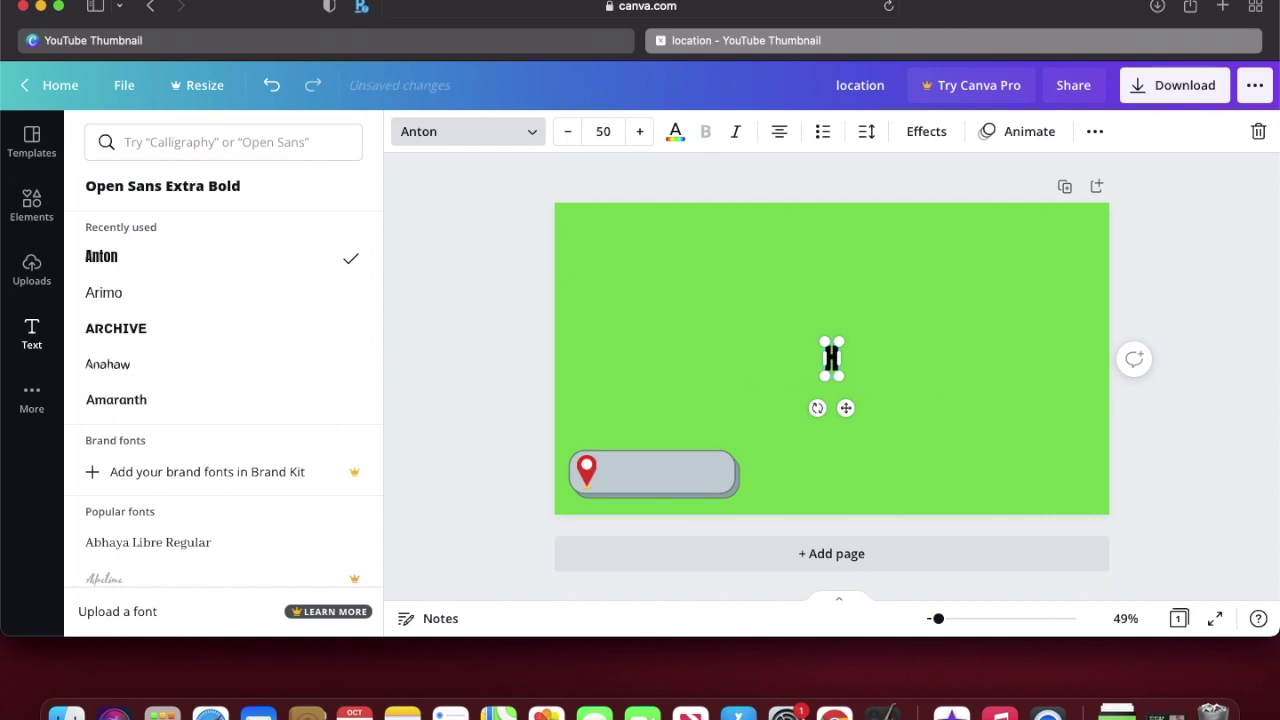
text(ome)
Step: Increase the letter spacing of the Home heading
click(862, 137)
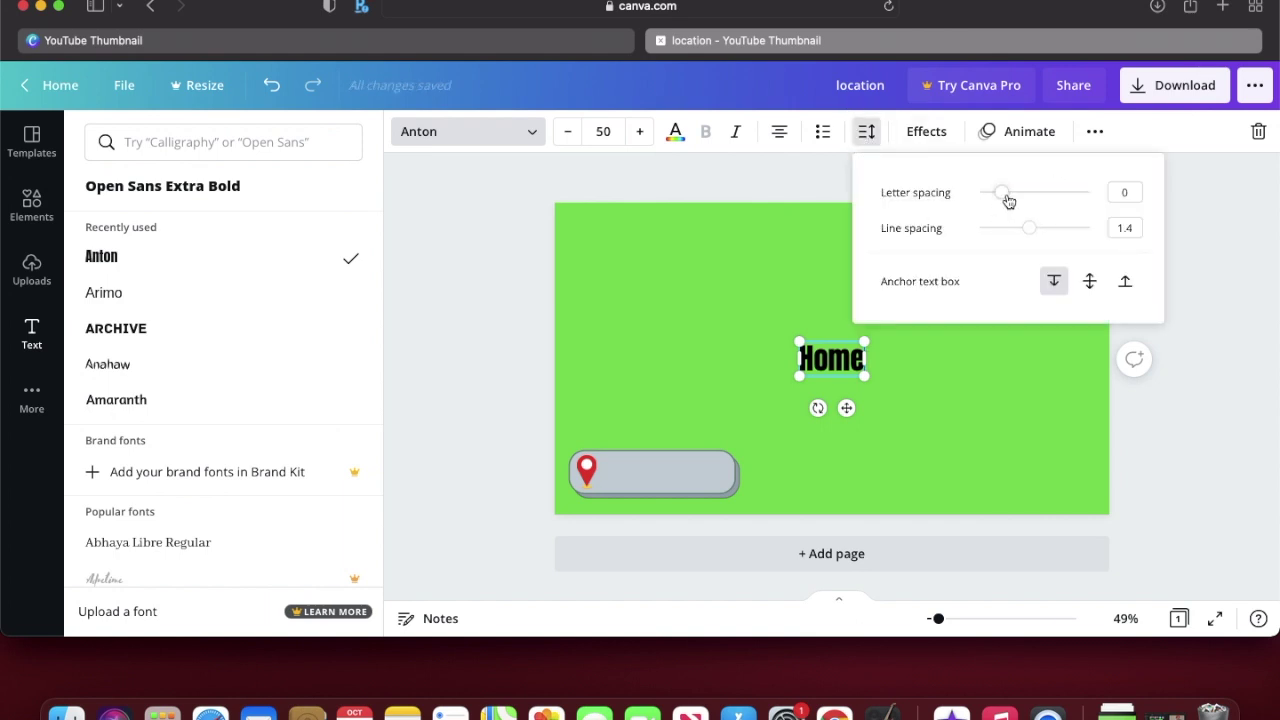
mouse_move(1013, 200)
mouse_down()
mouse_move(1100, 203)
mouse_move(1009, 215)
mouse_up()
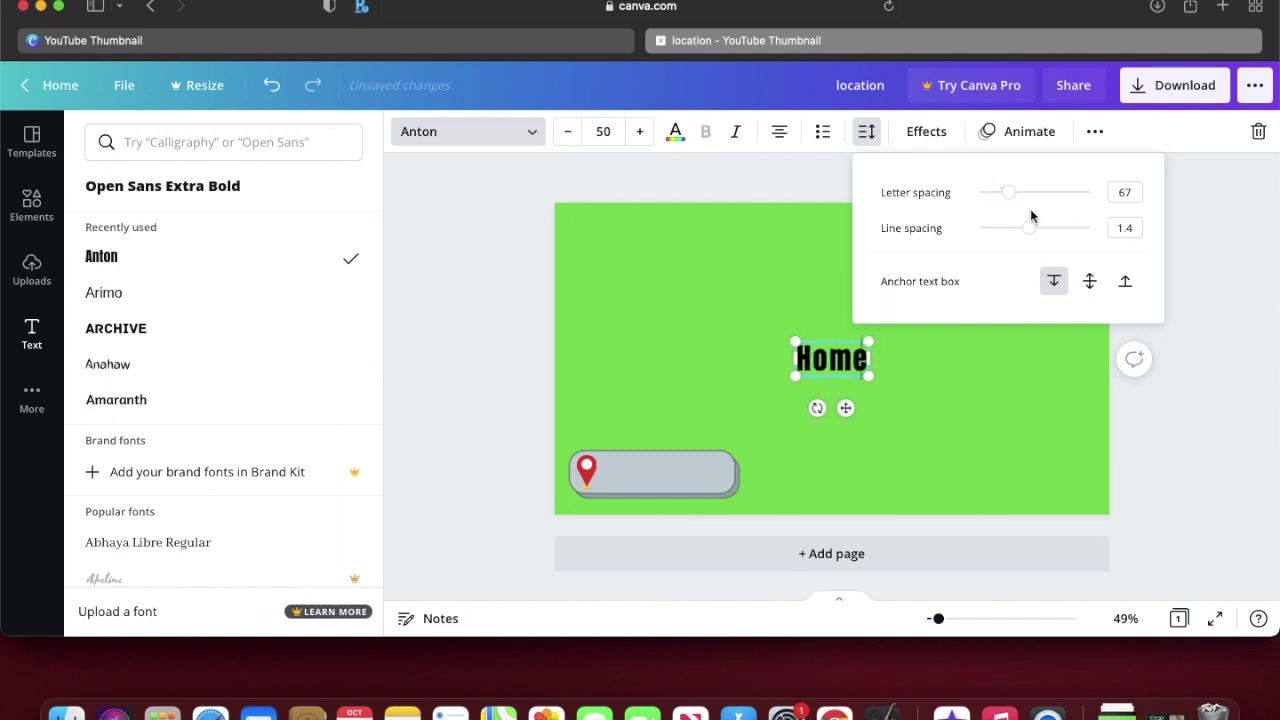
click(921, 369)
Step: Move Home onto the grey pill beside the pin and narrow the pill to fit
drag(845, 360, 653, 474)
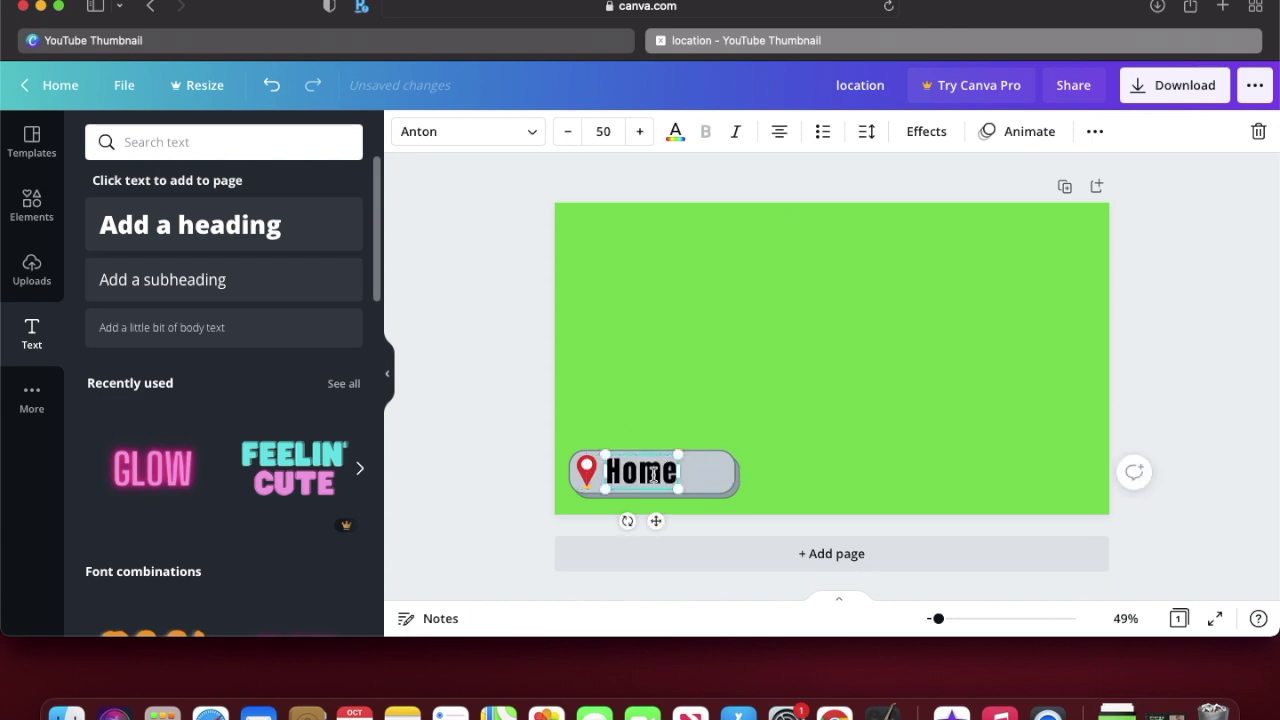
click(716, 473)
drag(736, 473, 687, 477)
click(1189, 291)
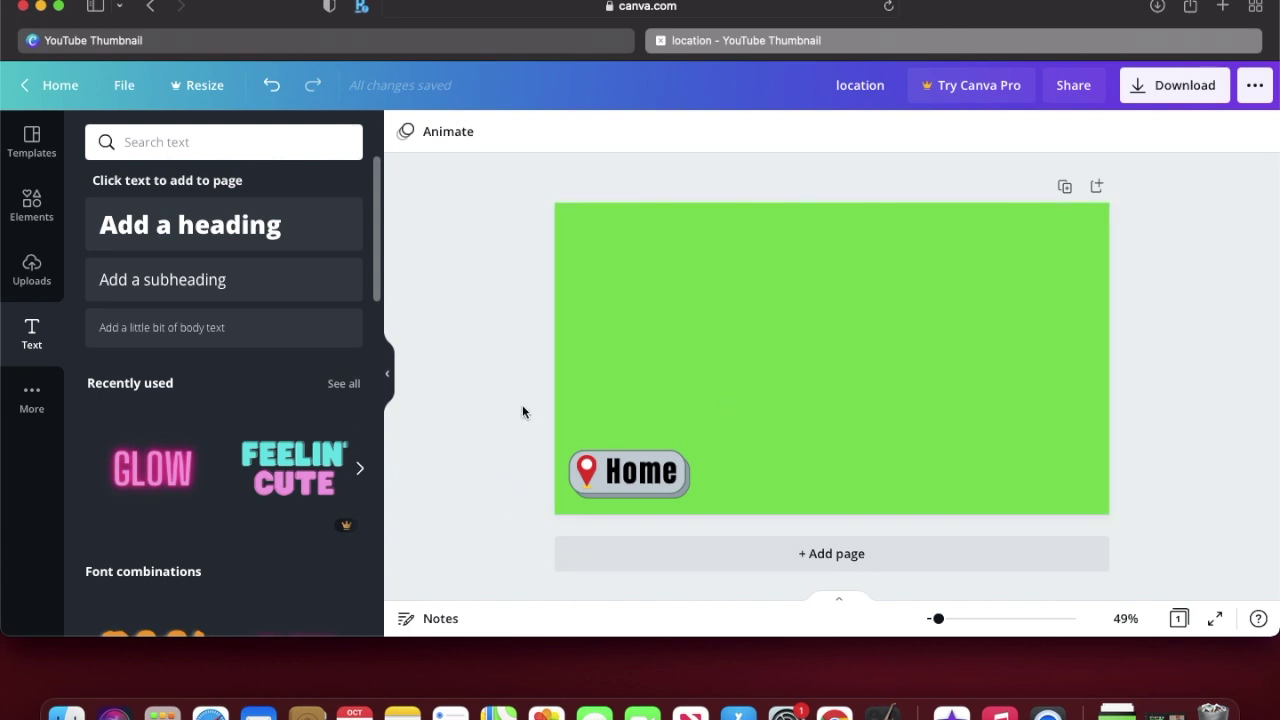
drag(573, 424, 668, 500)
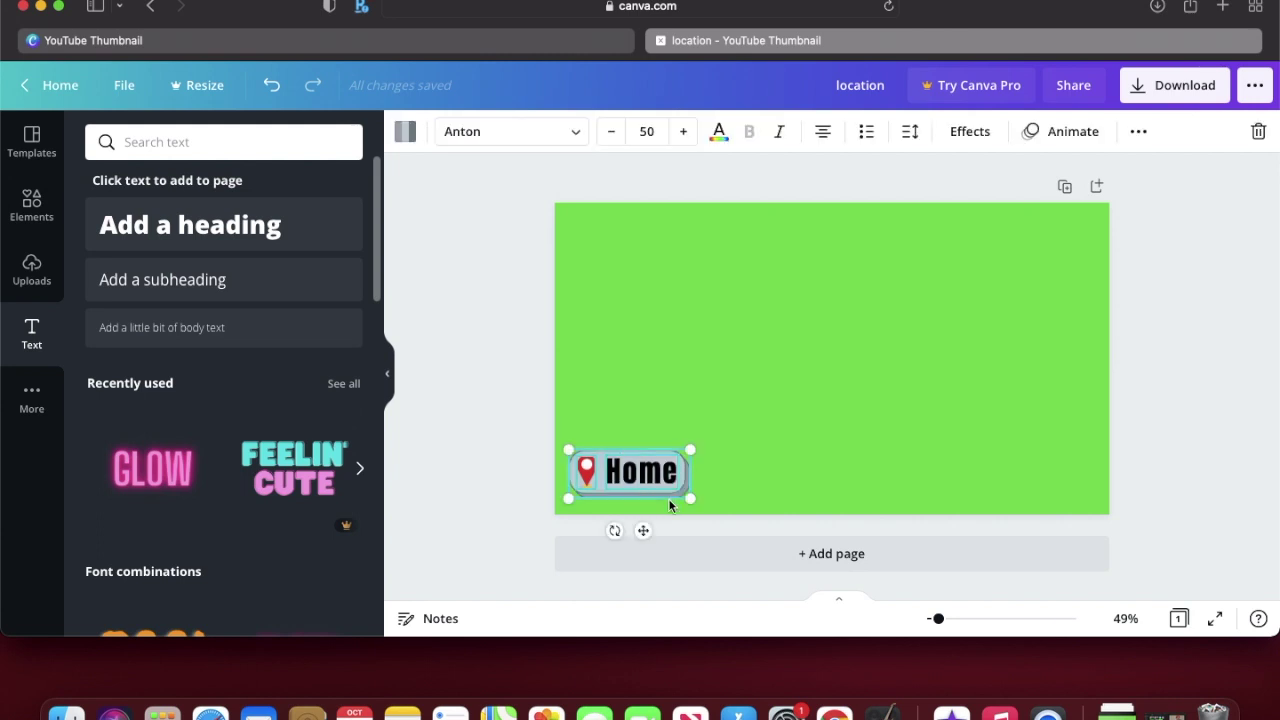
click(1138, 131)
click(866, 175)
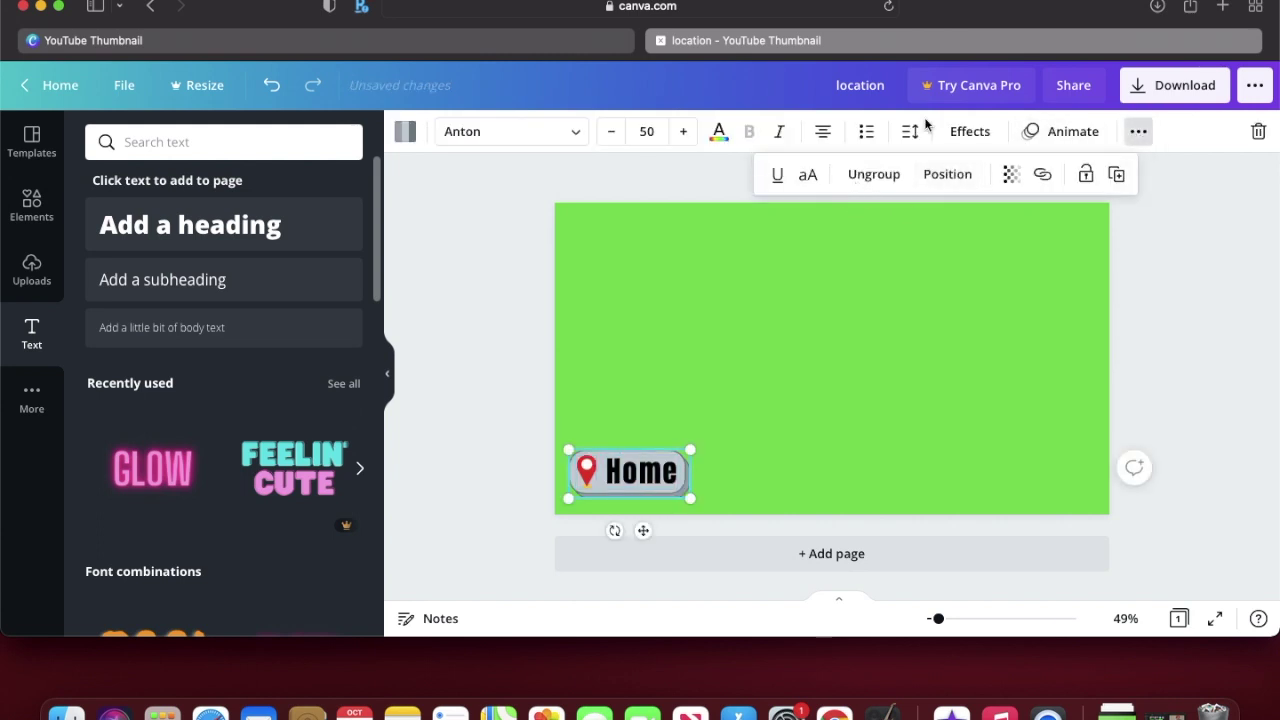
click(1062, 131)
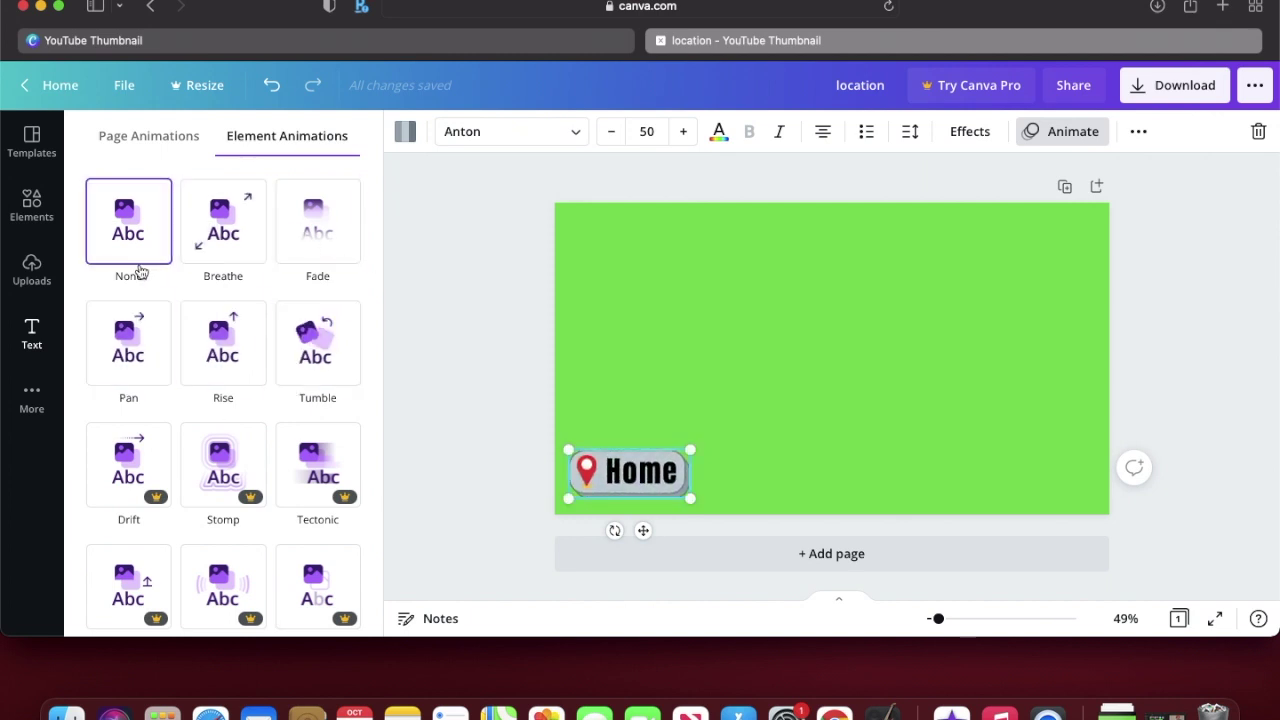
click(1140, 134)
click(889, 174)
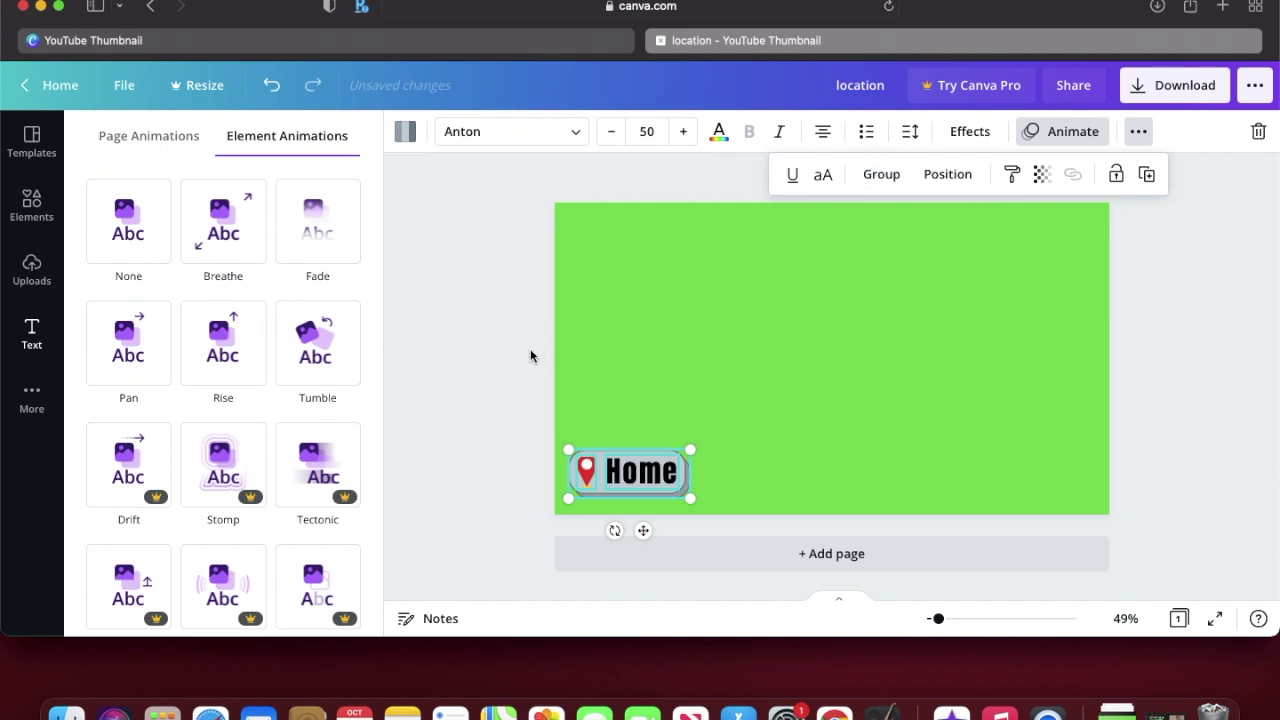
key(Escape)
key(Escape)
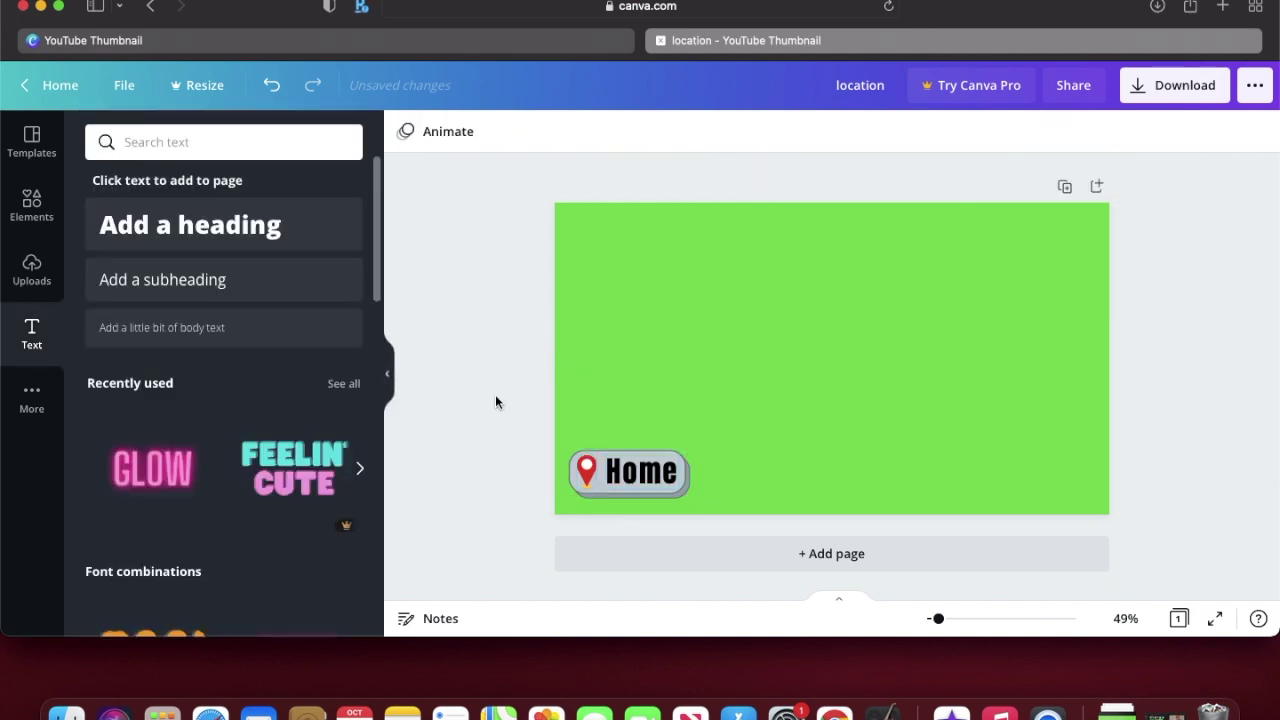
Step: Give the Home text the Rise animation after previewing Roll and Skate
click(687, 468)
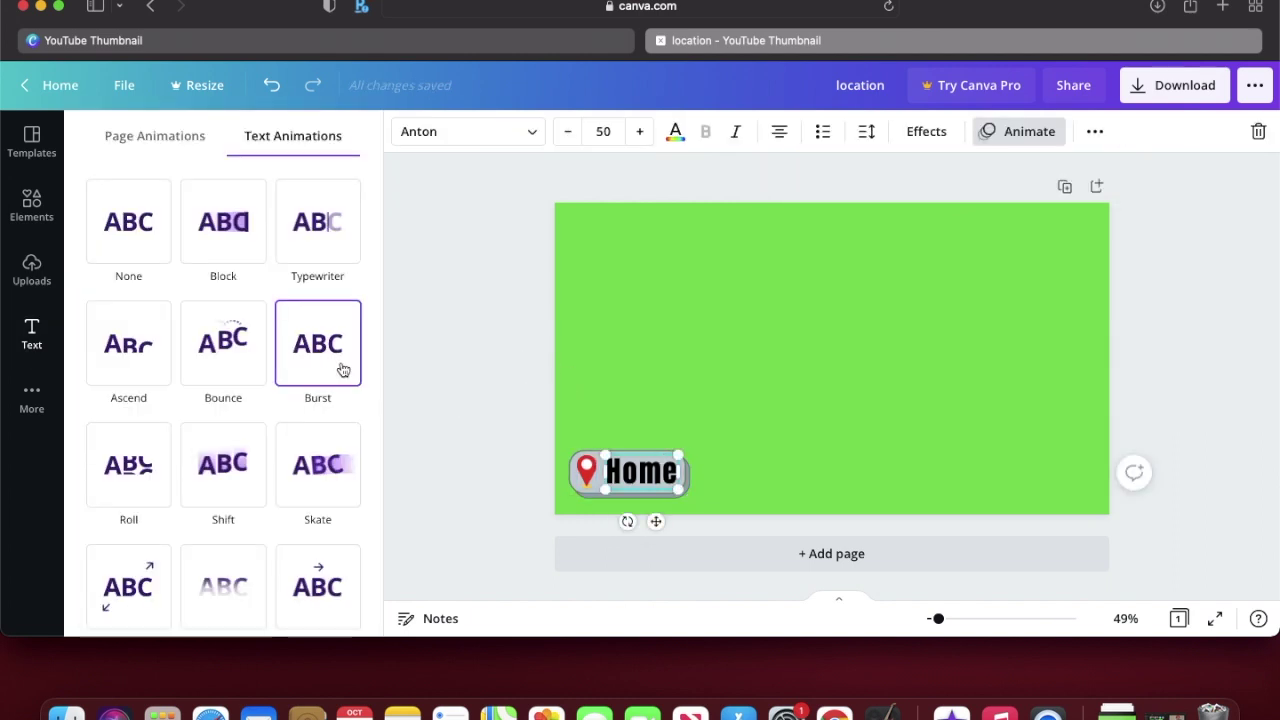
click(138, 480)
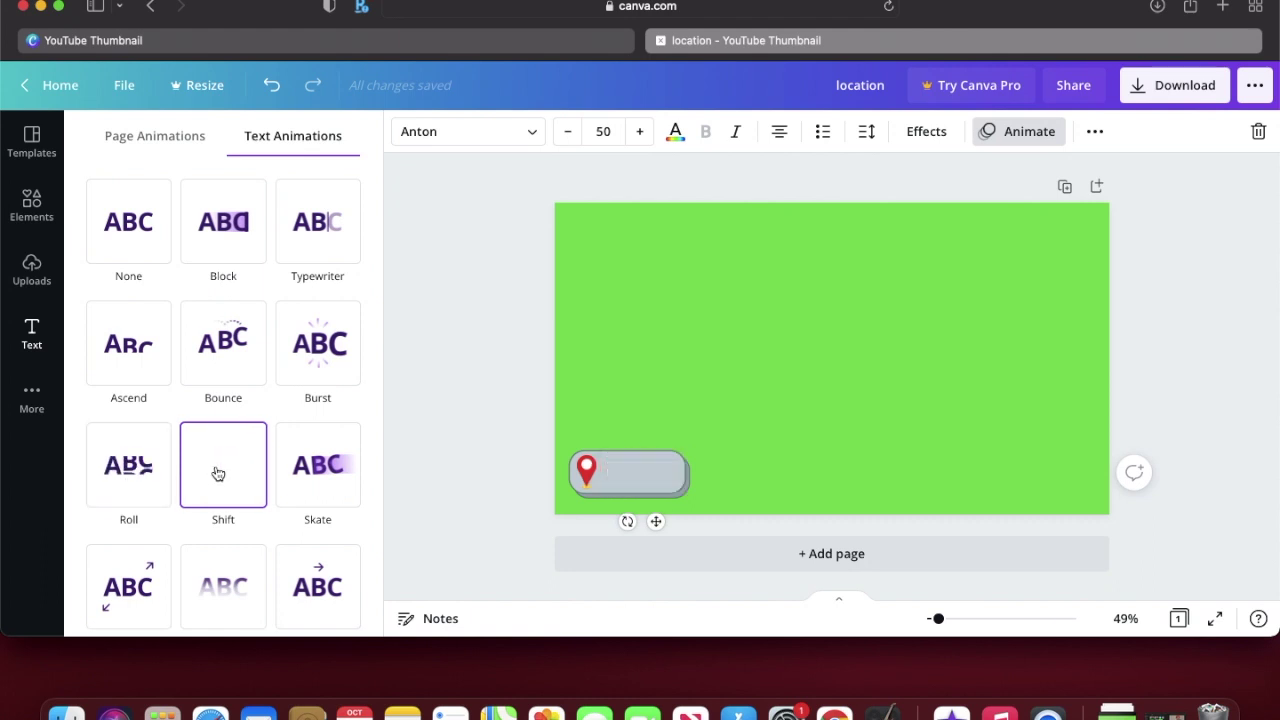
click(320, 463)
scroll(322, 463, down, 3)
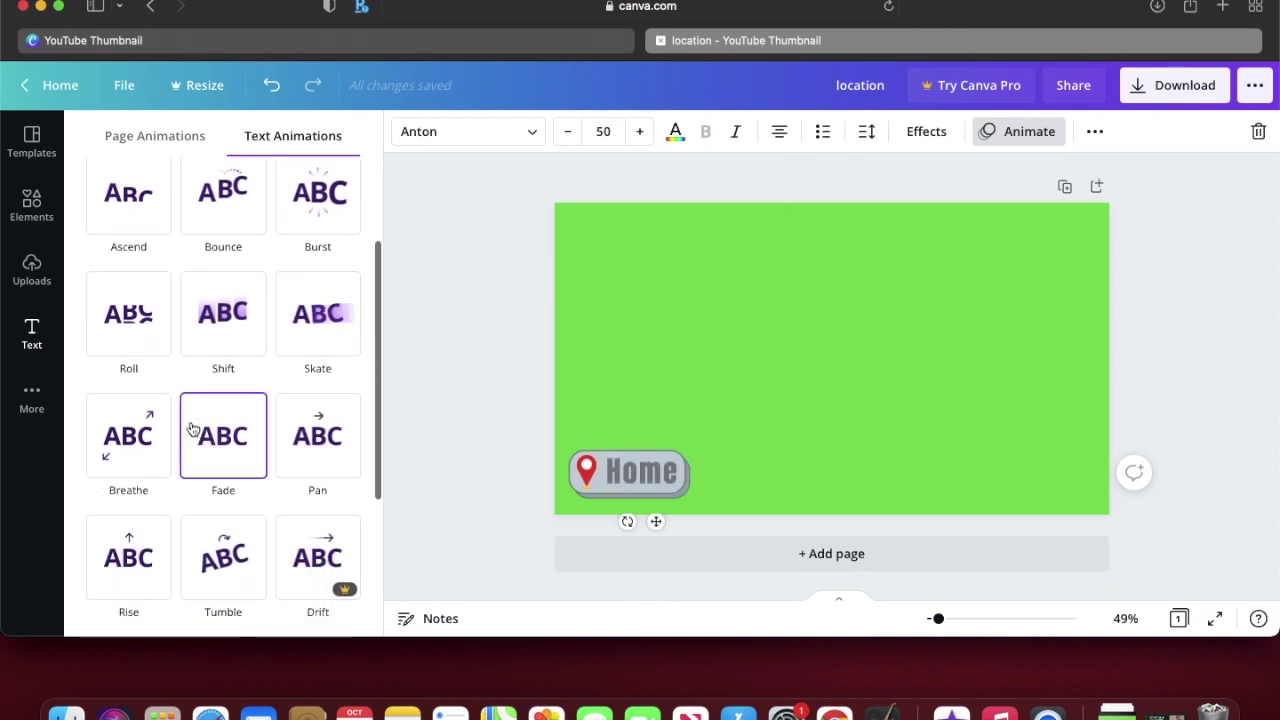
scroll(191, 429, down, 3)
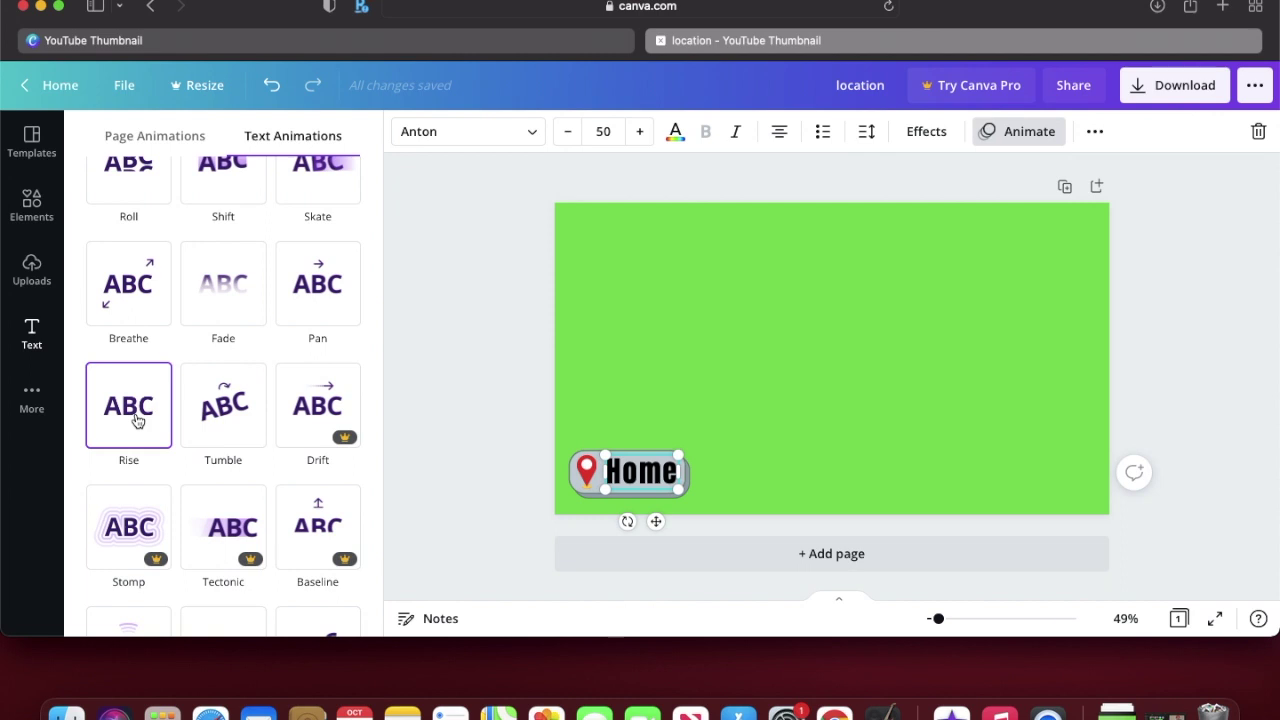
click(137, 420)
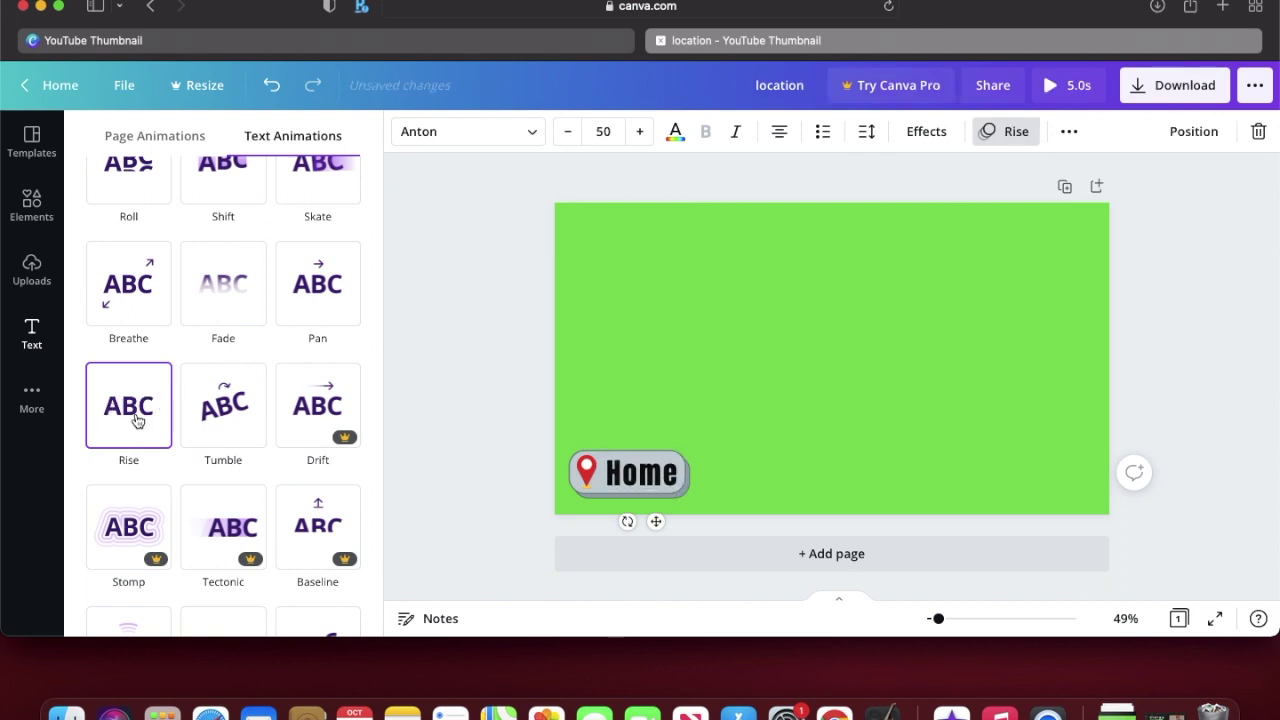
Step: Try a Tumble animation on the badge pieces before grouping them
click(573, 476)
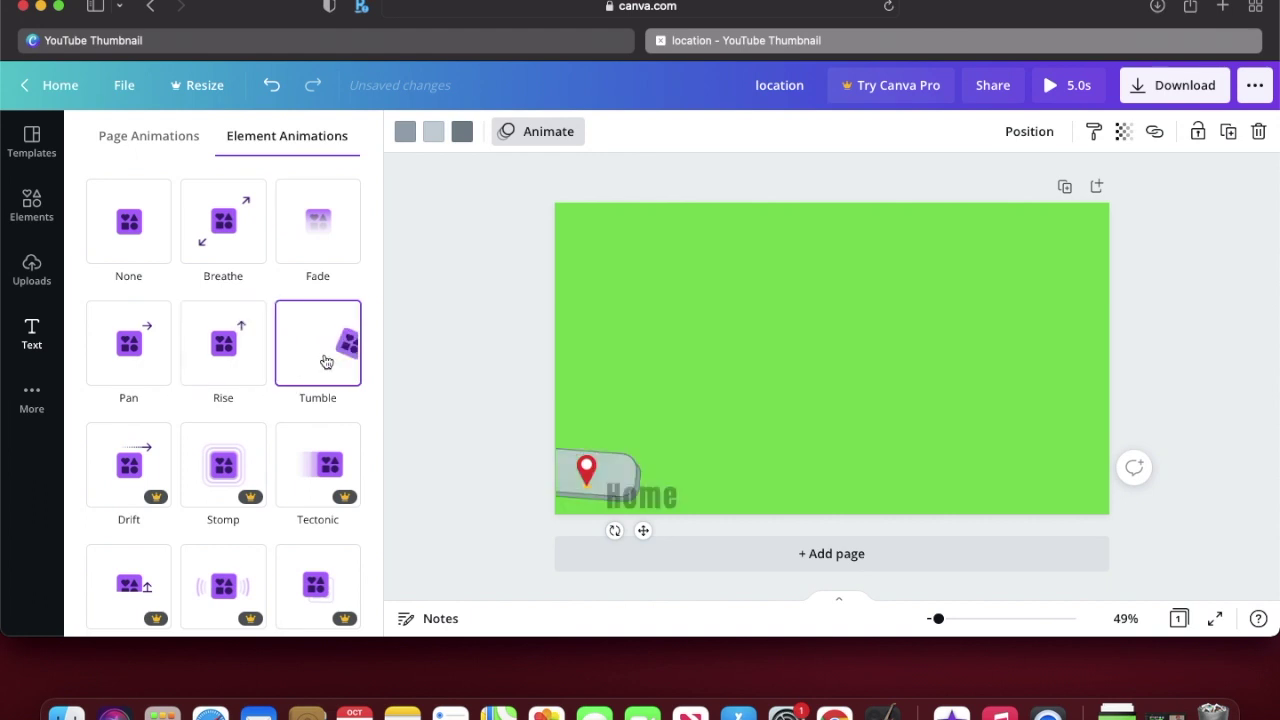
click(326, 362)
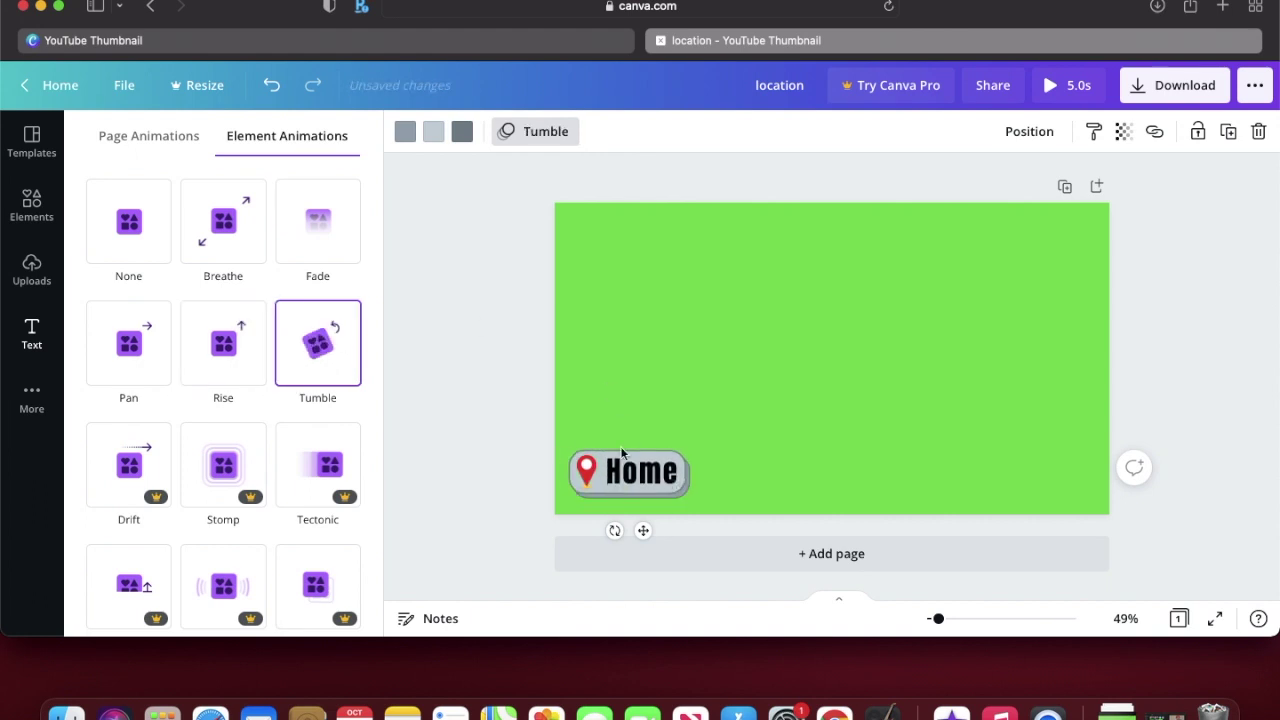
click(590, 472)
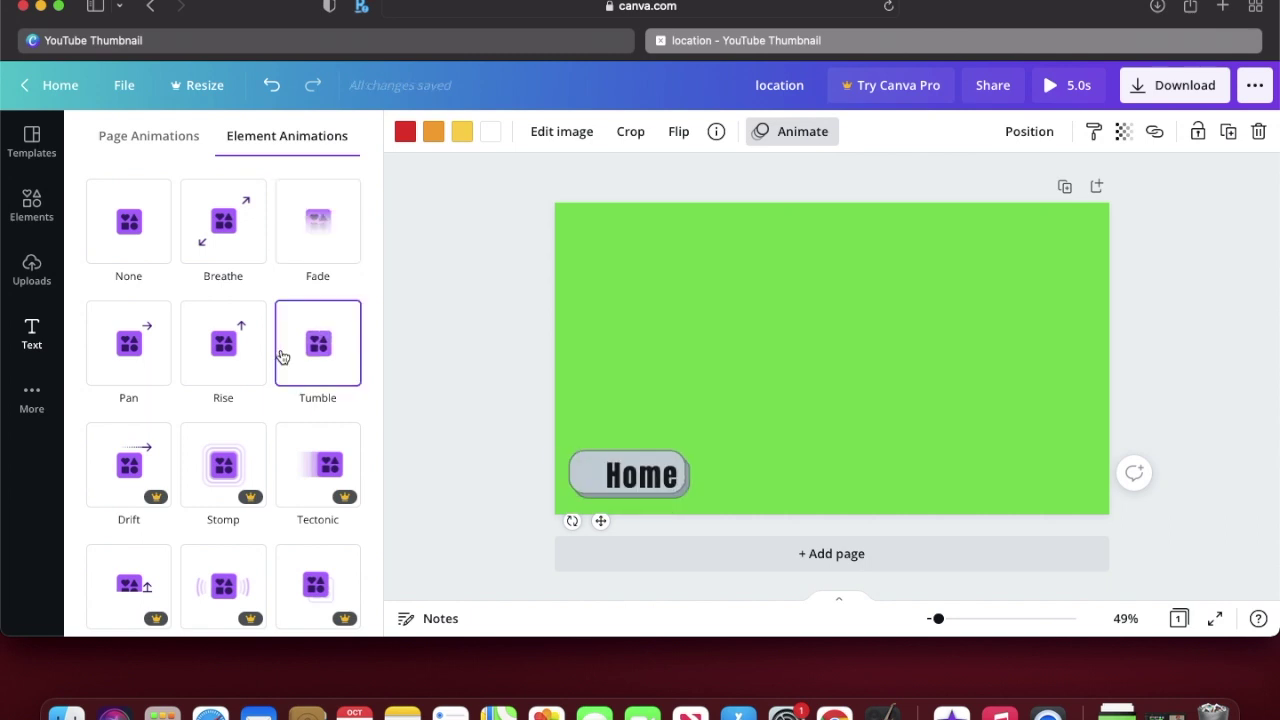
click(488, 489)
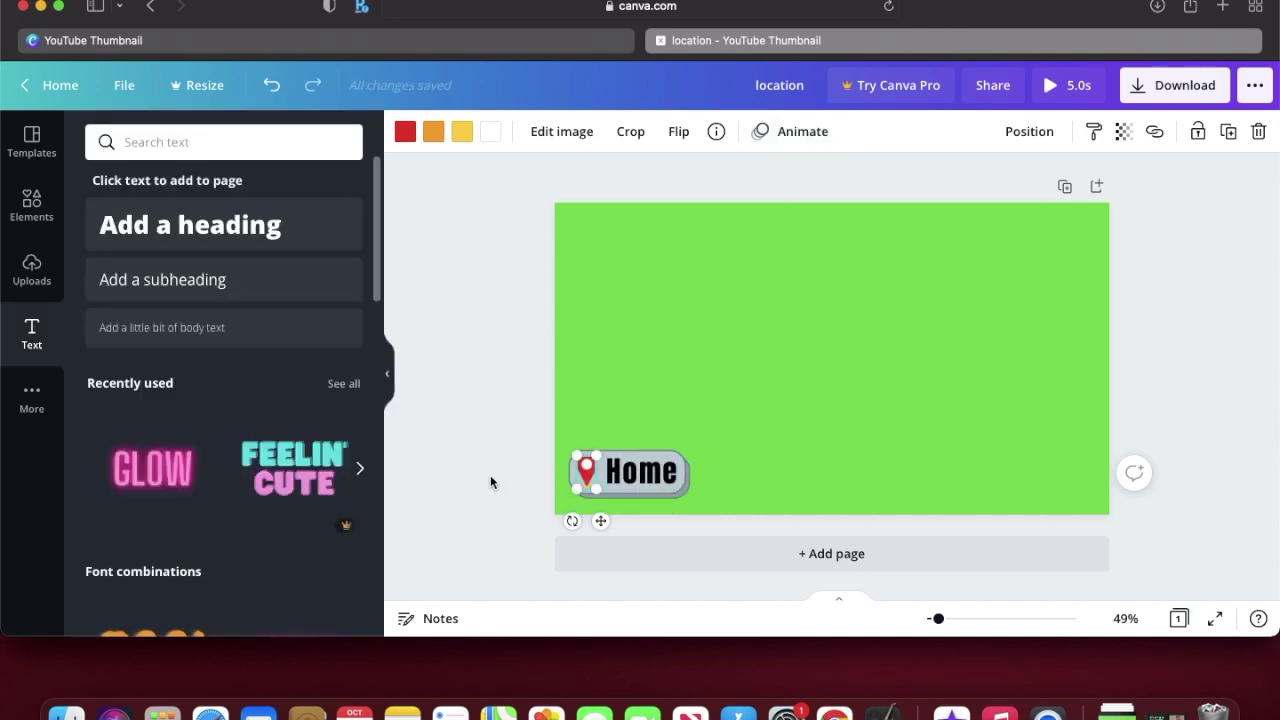
click(490, 483)
Step: Group the badge's pin, bar and text, and give the group a Tumble animation
drag(523, 431, 577, 484)
click(978, 135)
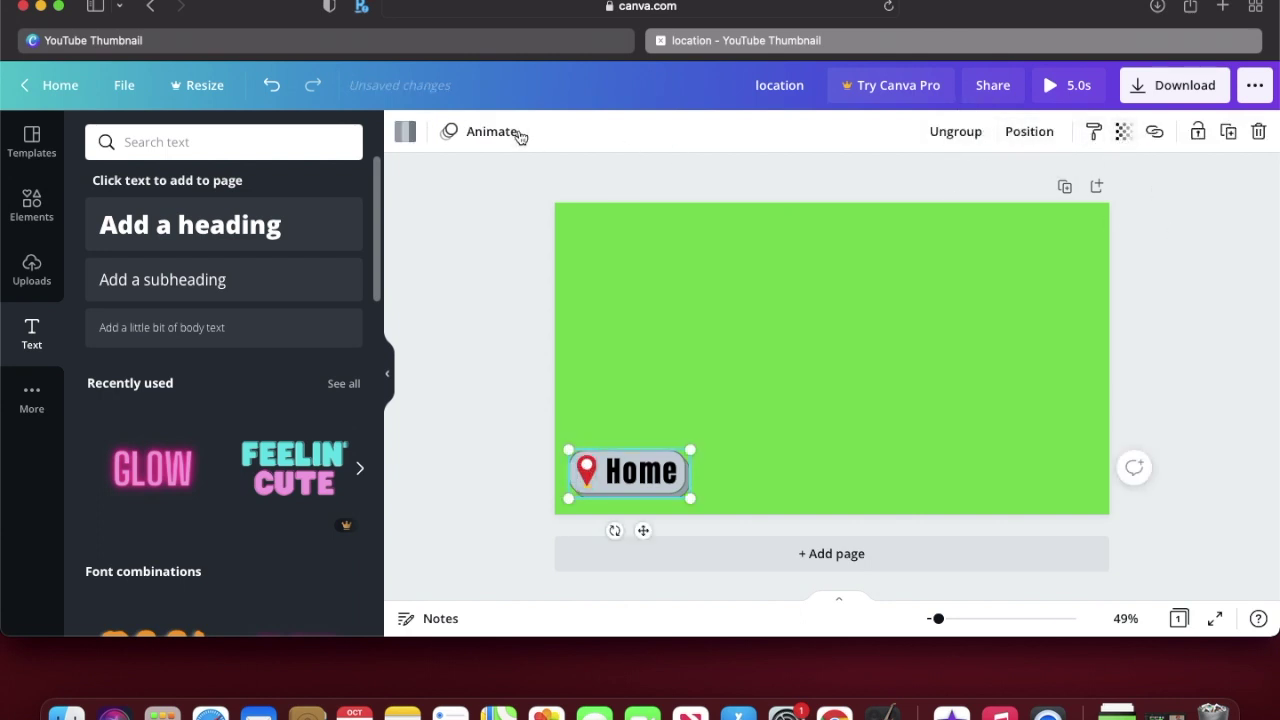
click(516, 134)
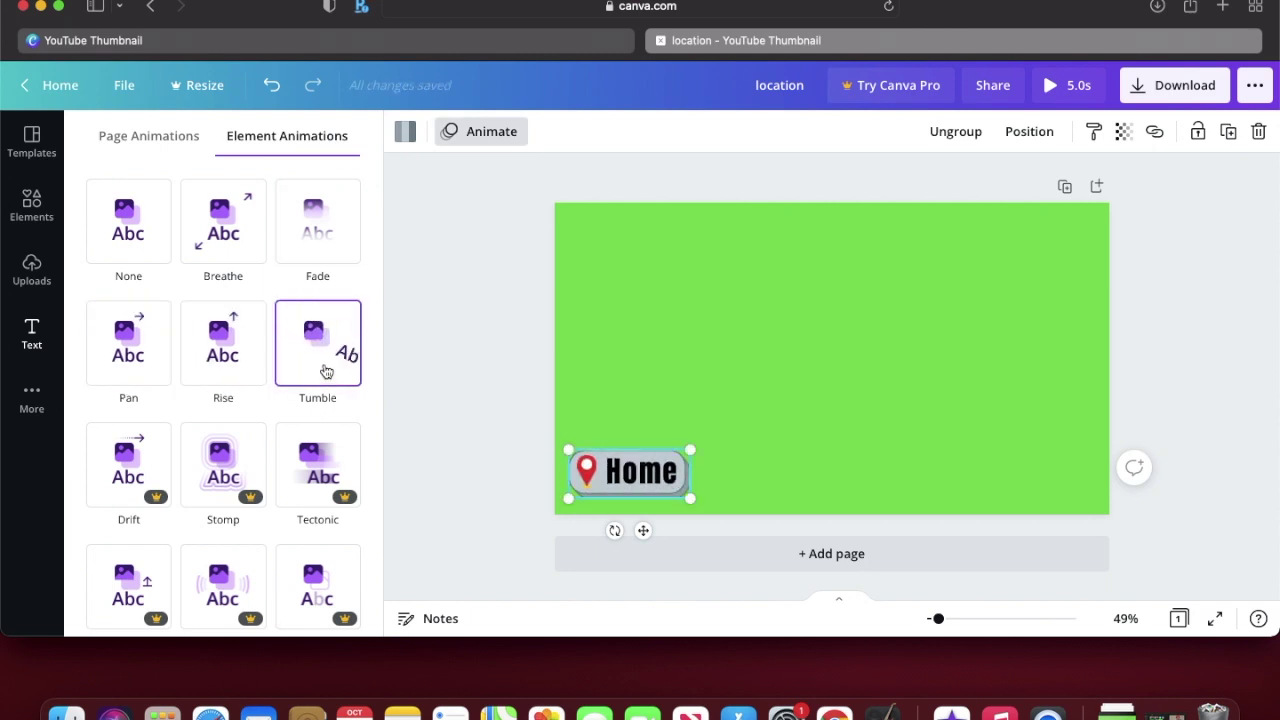
click(318, 372)
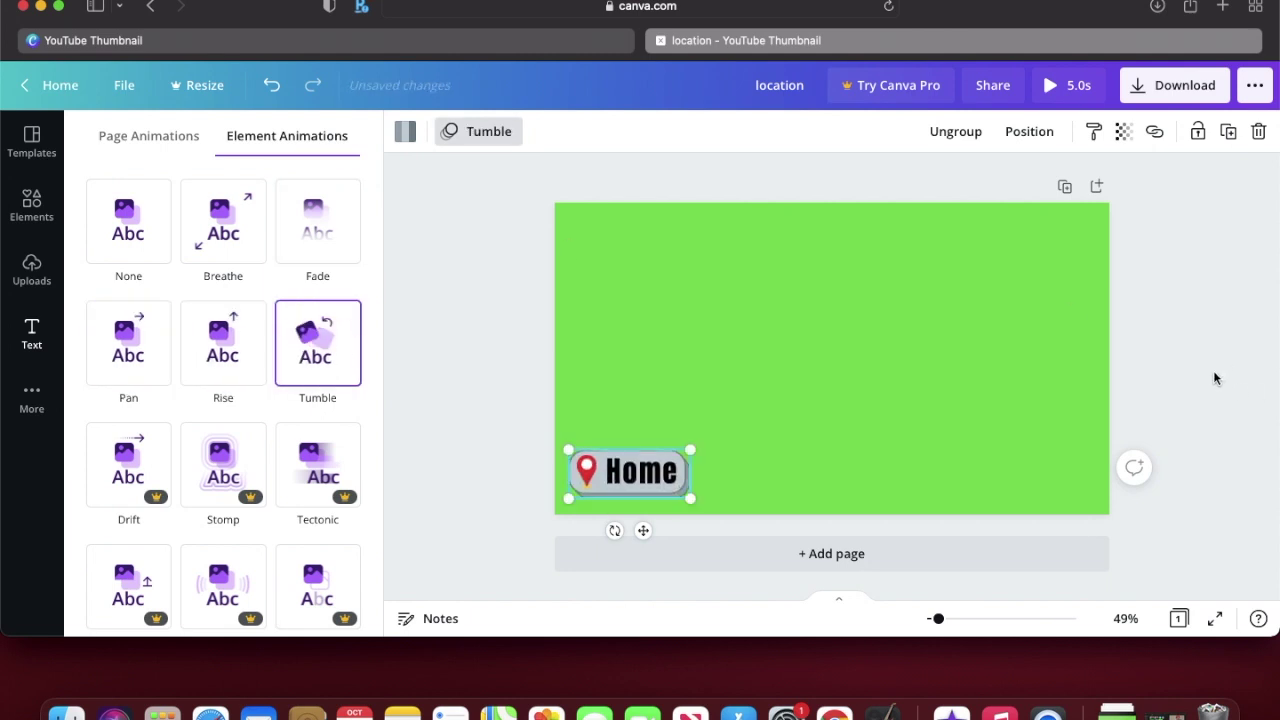
key(Escape)
key(Escape)
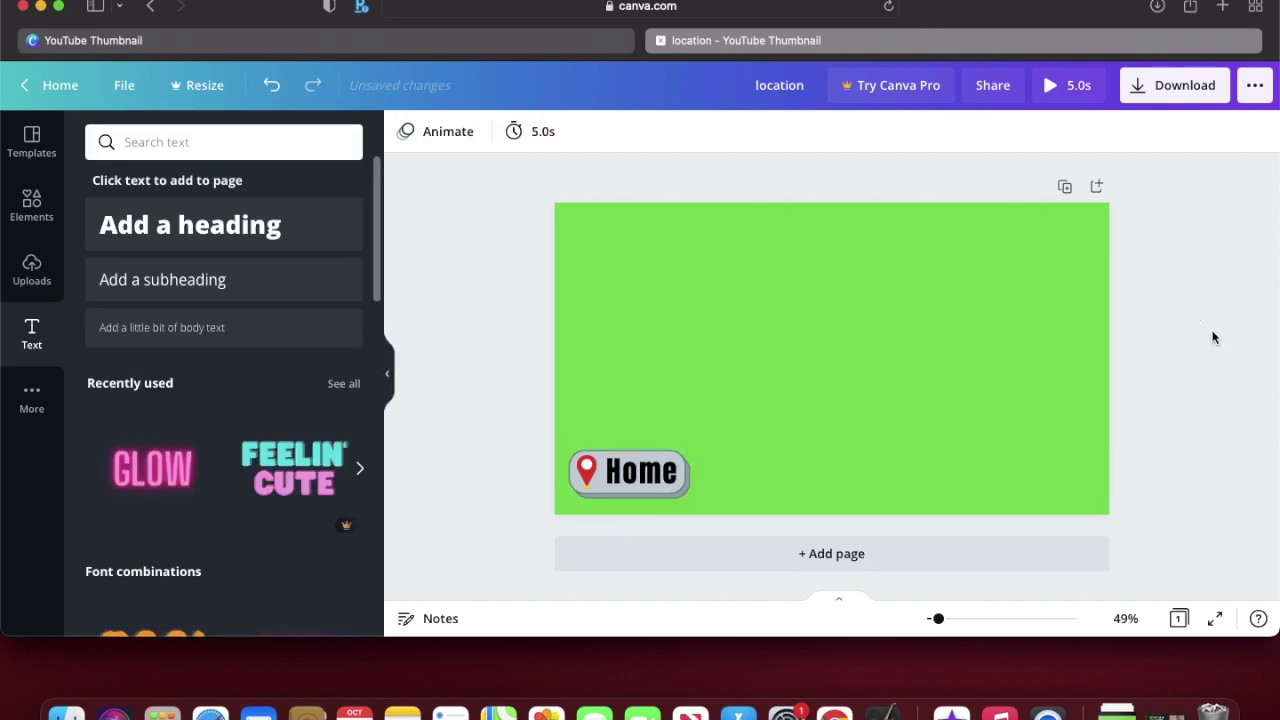
click(1163, 92)
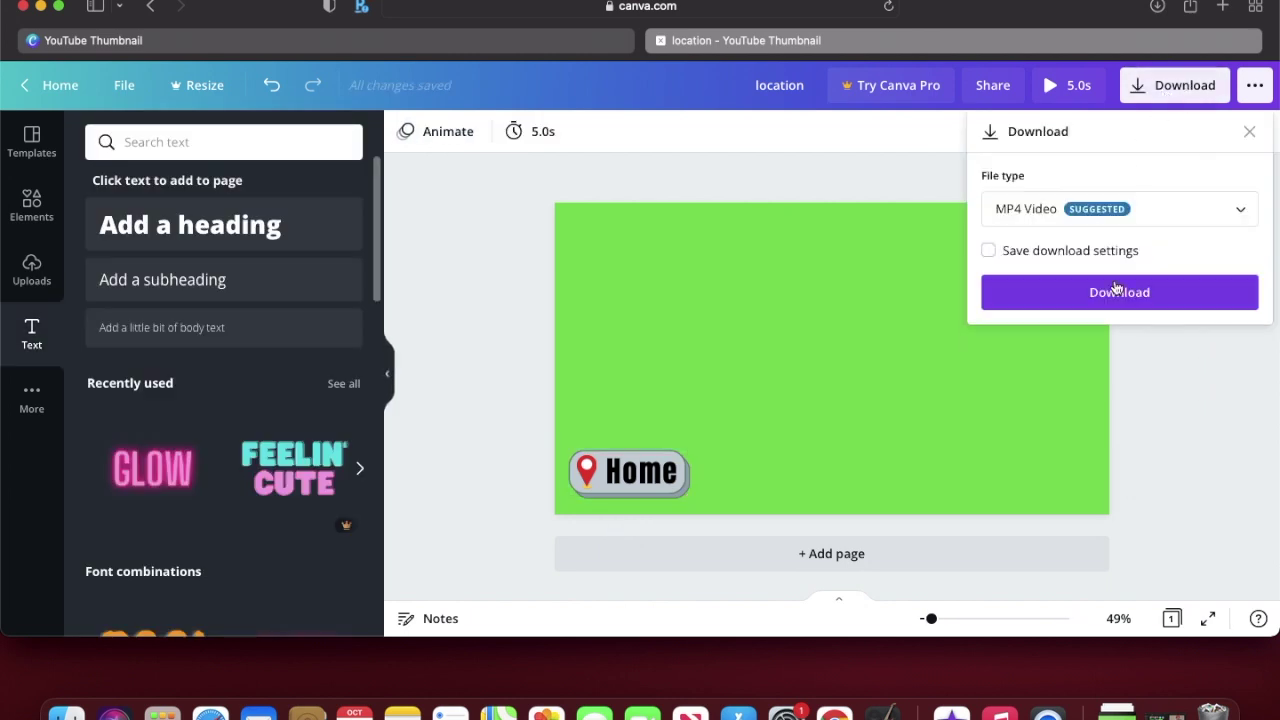
Step: Download the design as MP4 video location-2.mp4 and close its preview
click(1105, 299)
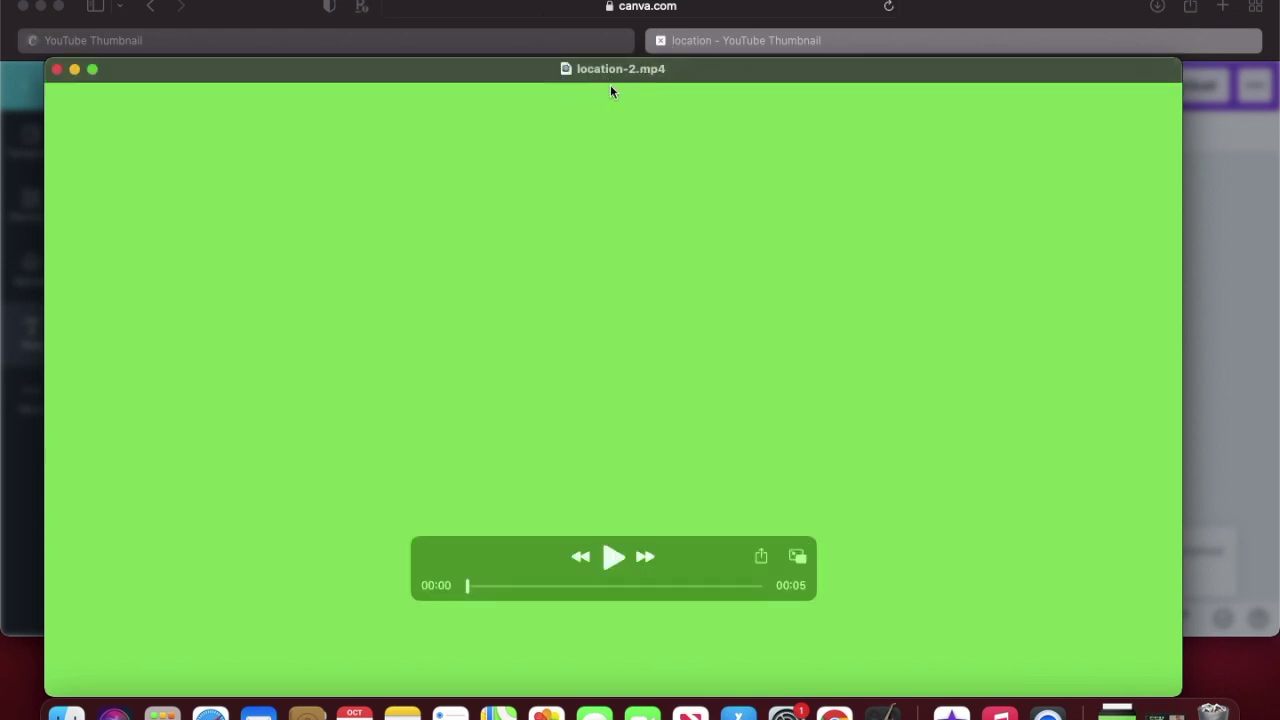
click(57, 69)
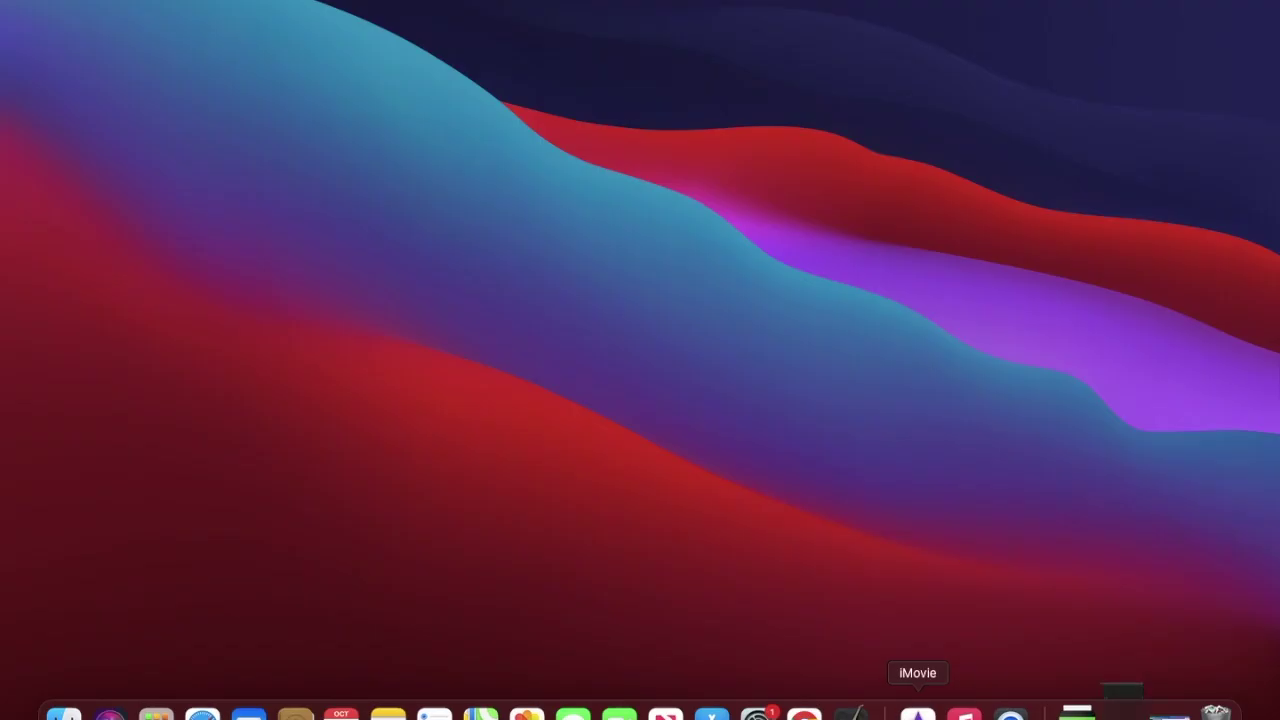
Step: In iMovie, delete the old green overlay clip from the timeline
click(951, 714)
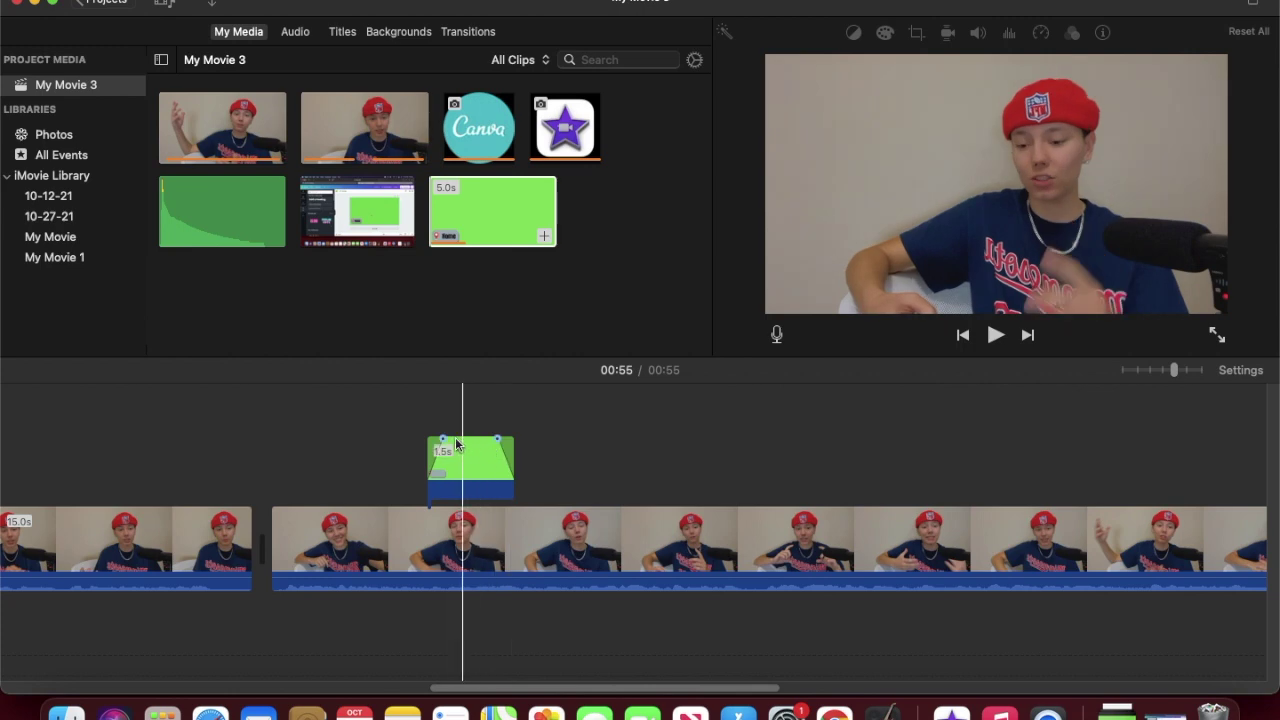
click(466, 461)
key(Delete)
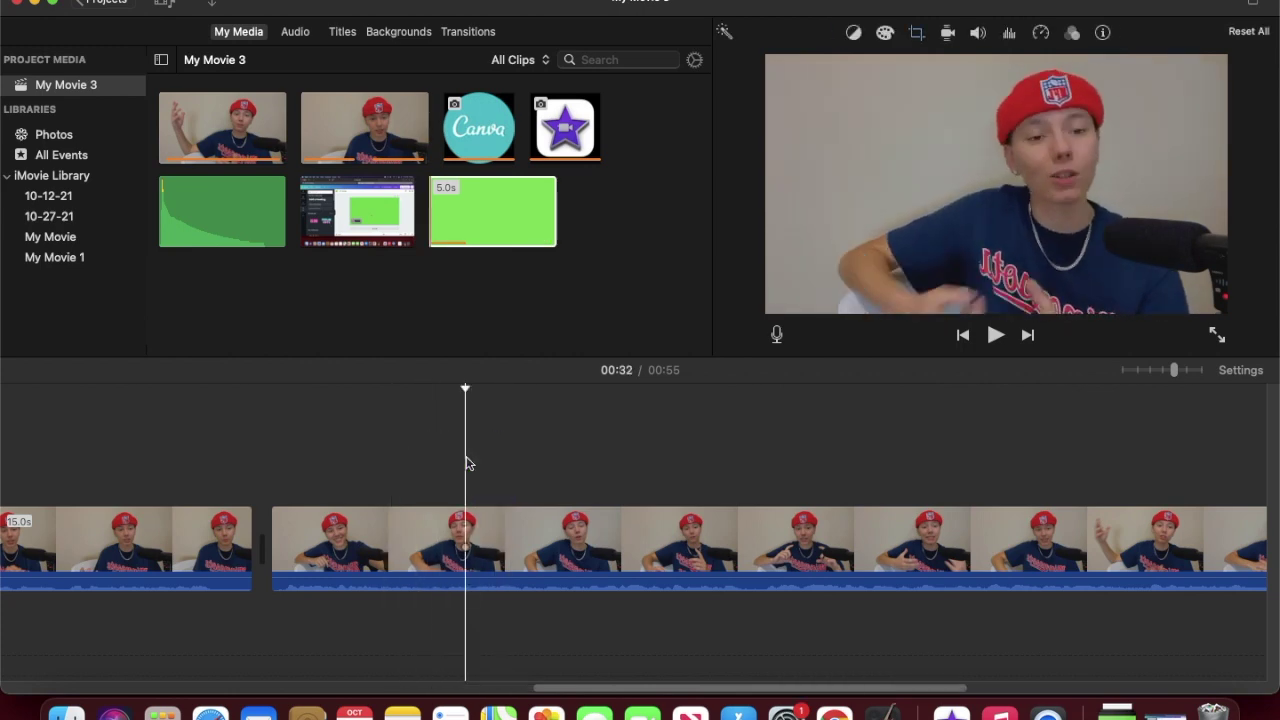
Step: Import the Home video and place it above the main footage as a cutaway
click(213, 10)
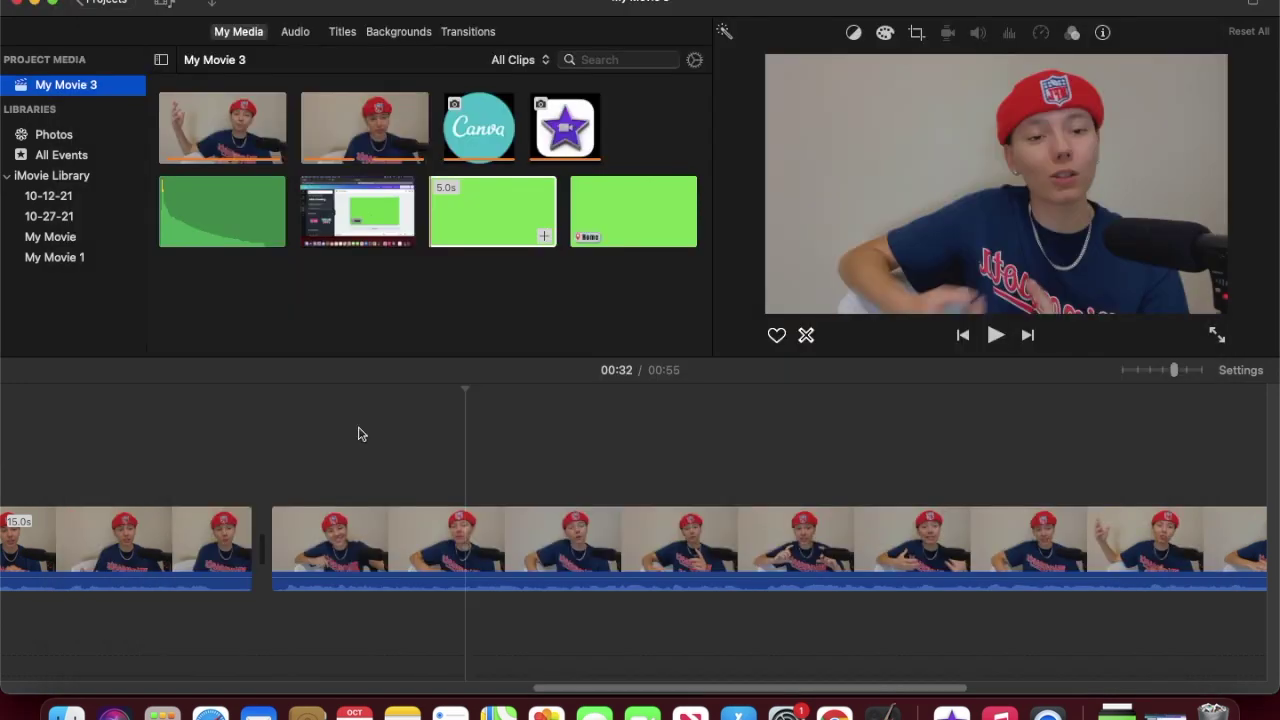
click(361, 433)
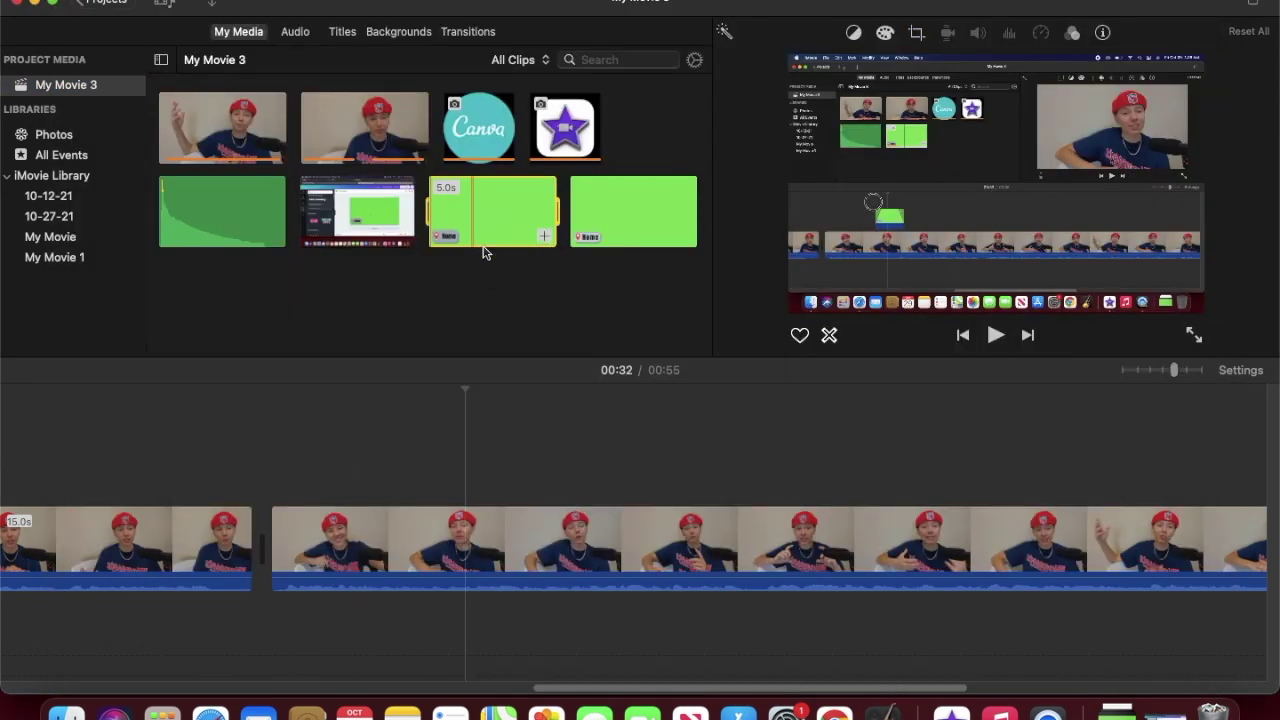
click(483, 248)
drag(483, 250, 466, 457)
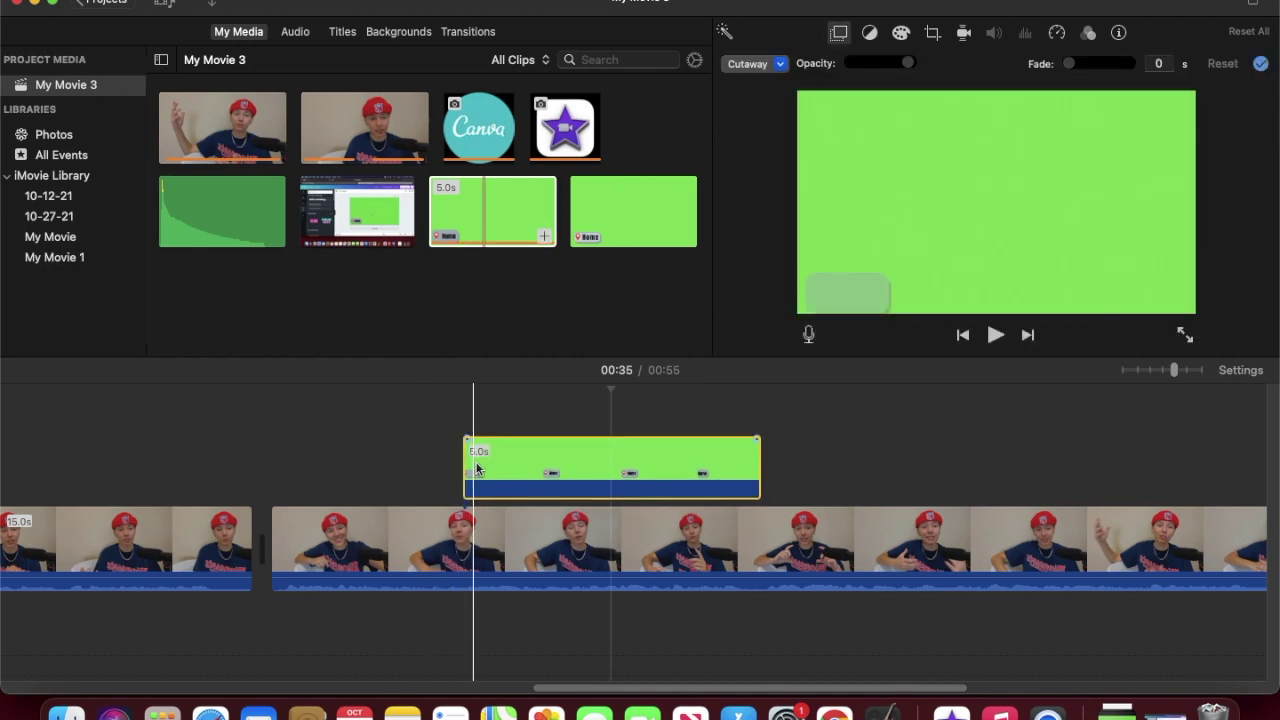
Step: Set the Home overlay to Green/Blue Screen and adjust its clean-up area
click(661, 466)
click(755, 63)
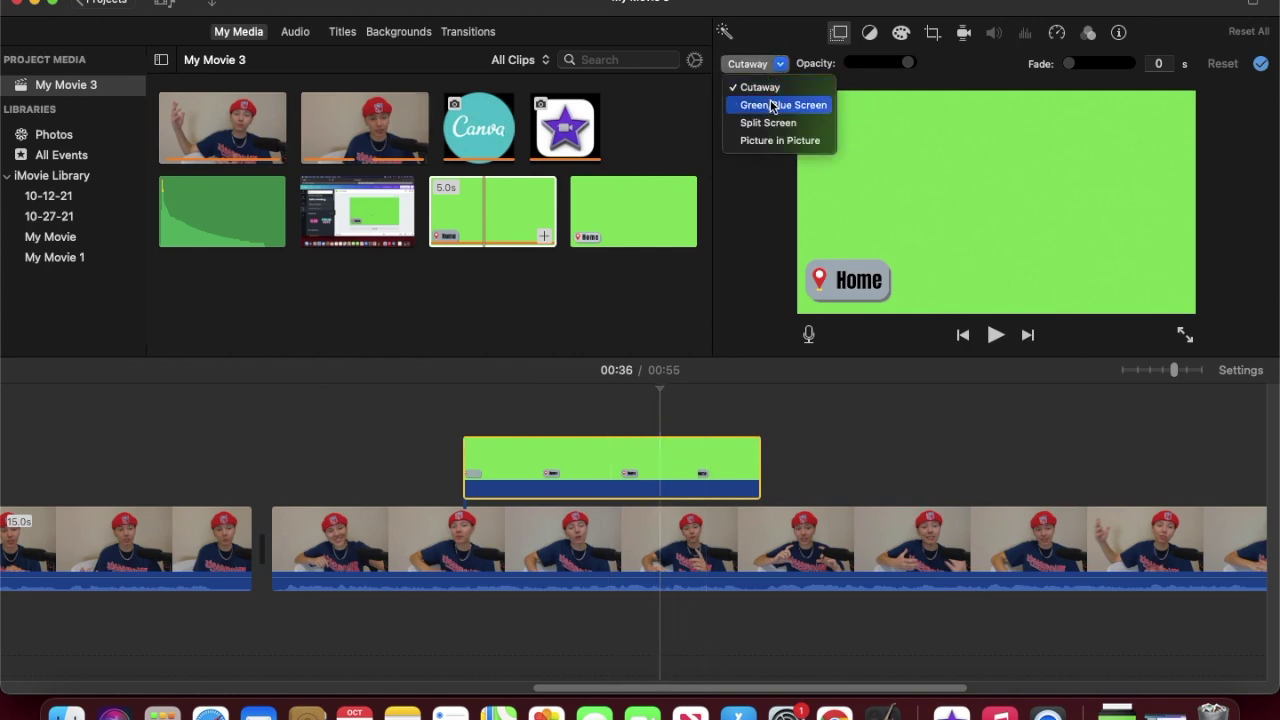
key(Escape)
click(931, 38)
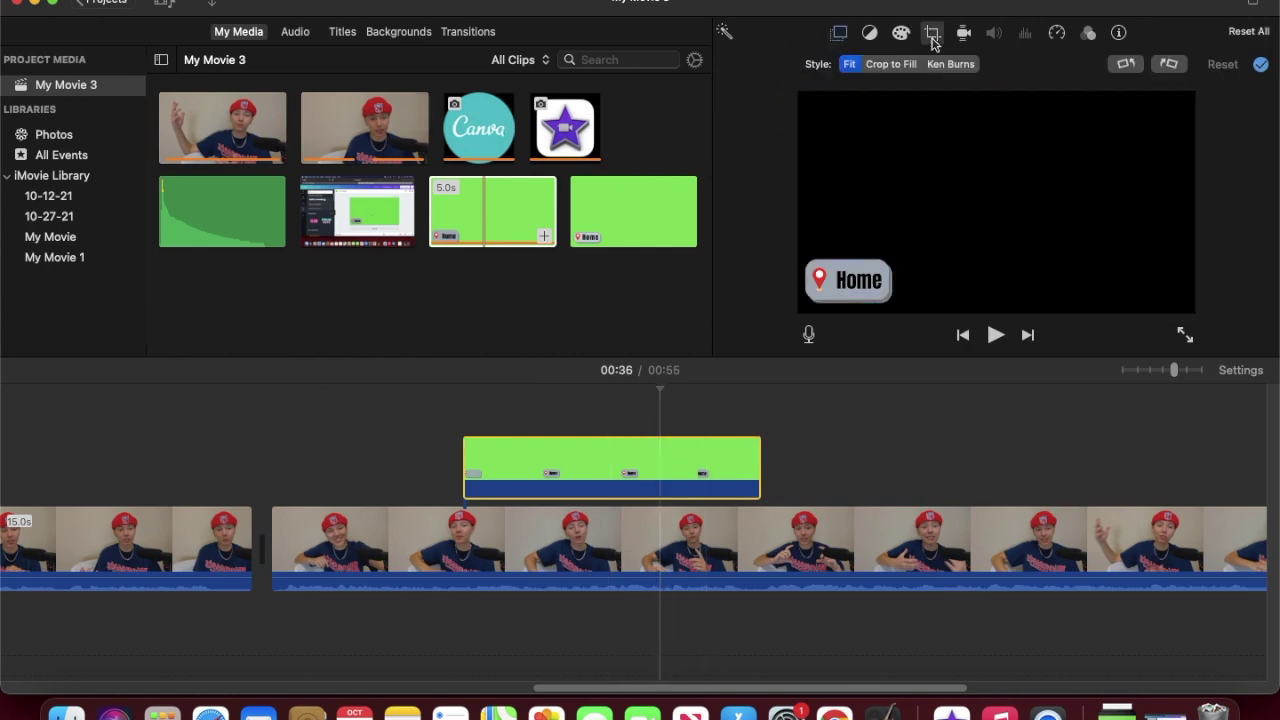
click(886, 64)
click(951, 64)
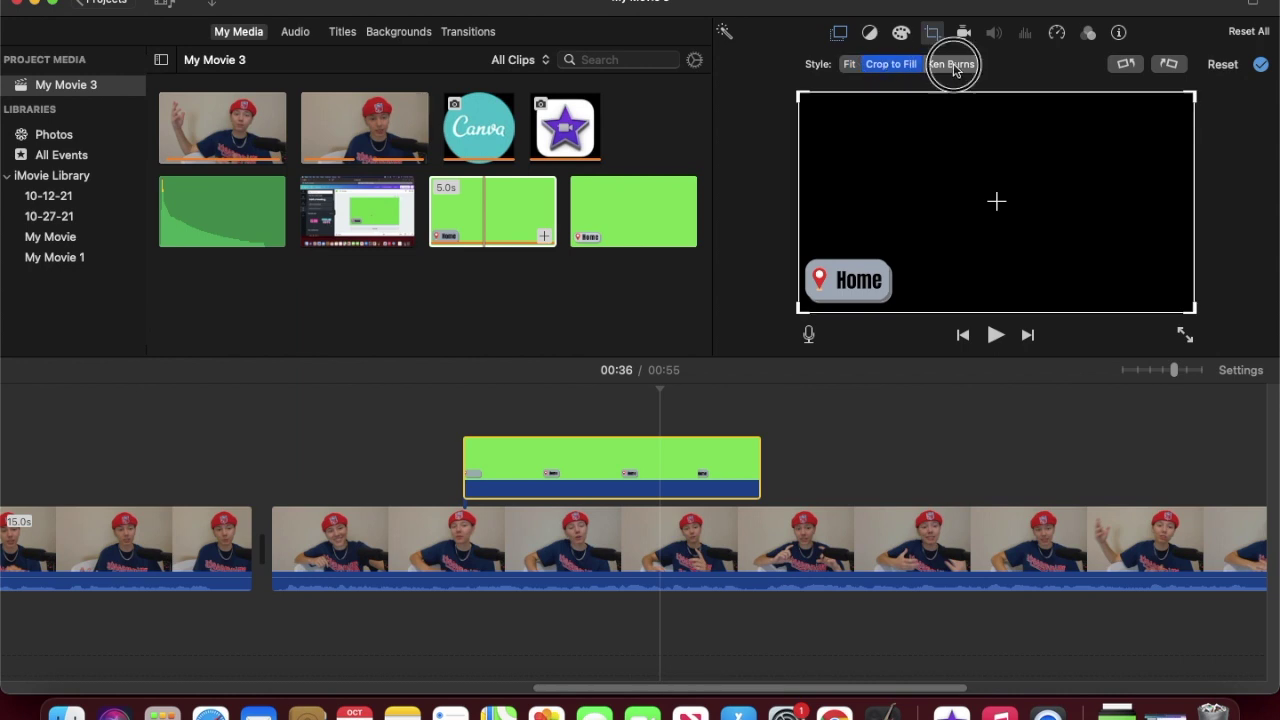
click(839, 33)
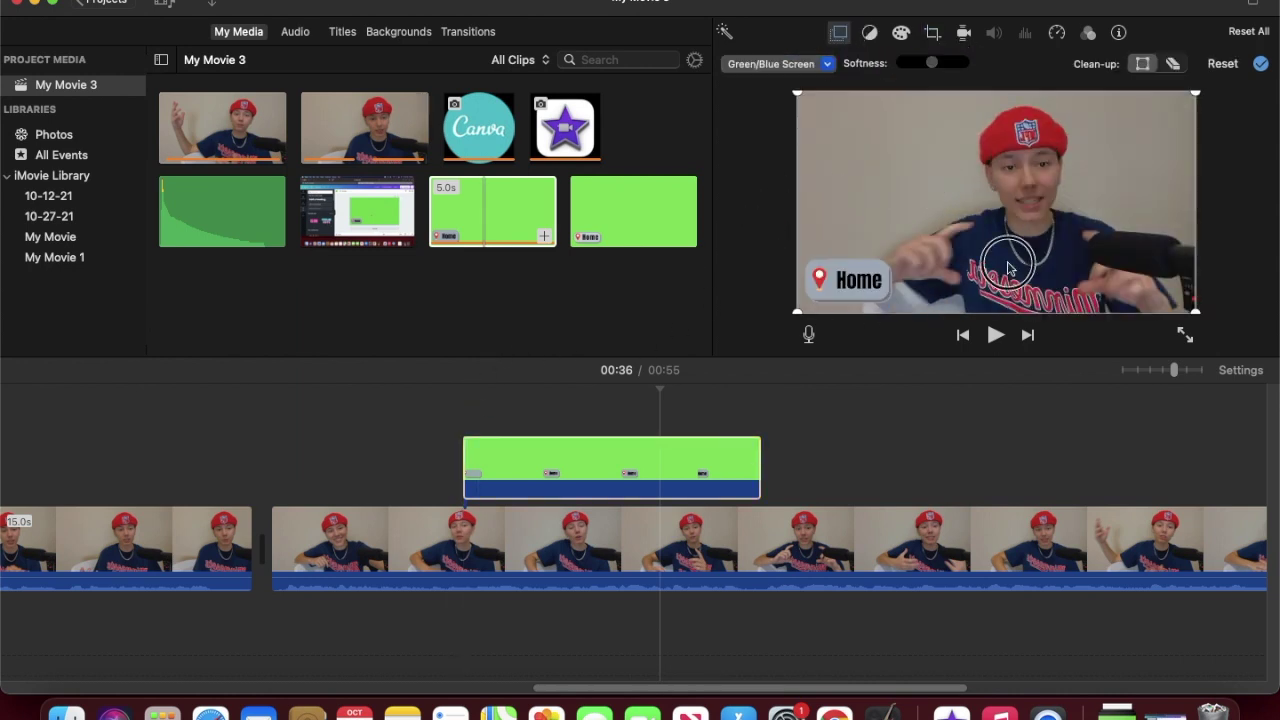
mouse_move(800, 96)
mouse_down()
mouse_move(891, 231)
mouse_move(809, 197)
mouse_move(923, 266)
mouse_move(871, 226)
mouse_move(798, 94)
mouse_up()
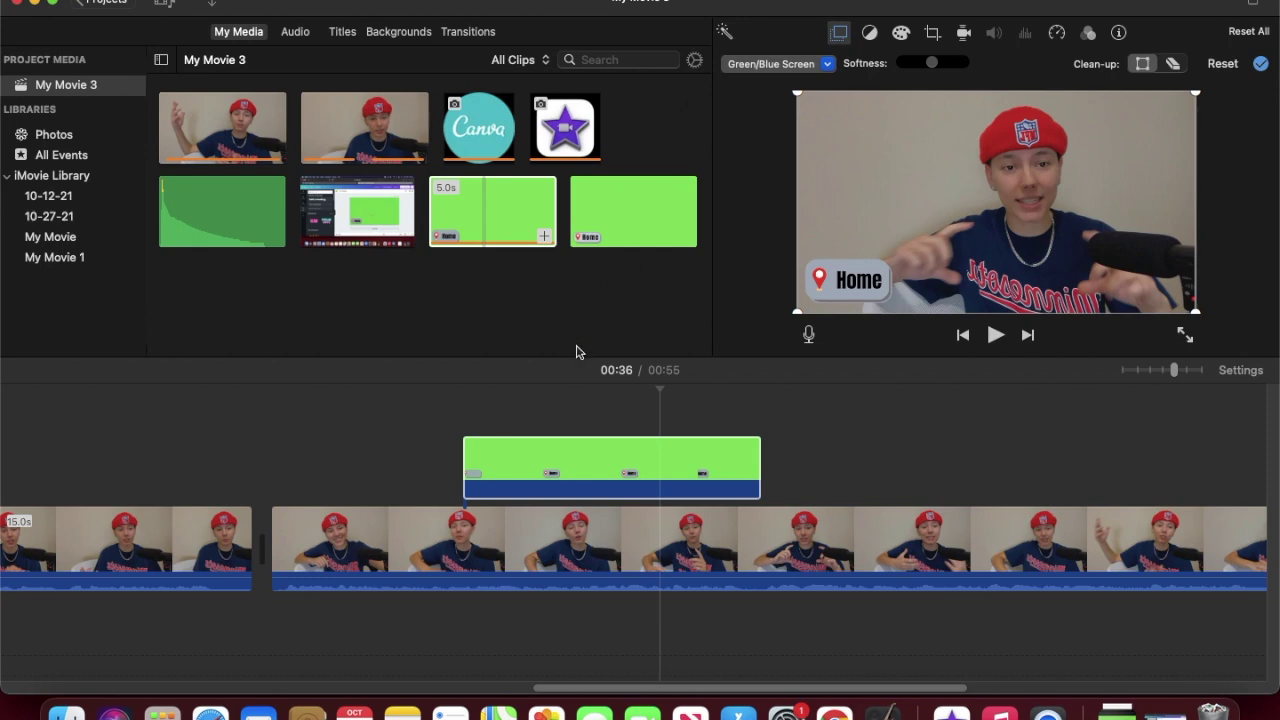
click(446, 407)
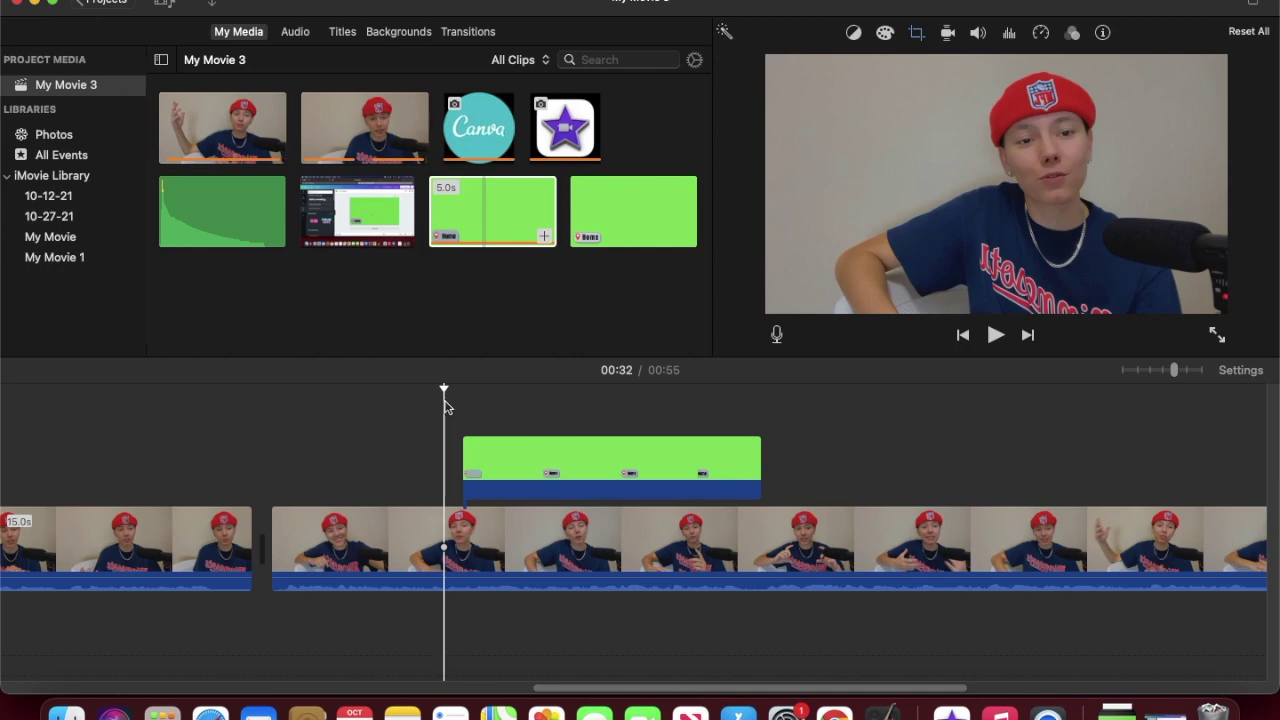
Step: Preview the footage, then trim the Home overlay to 1.4 seconds and add a fade
key(space)
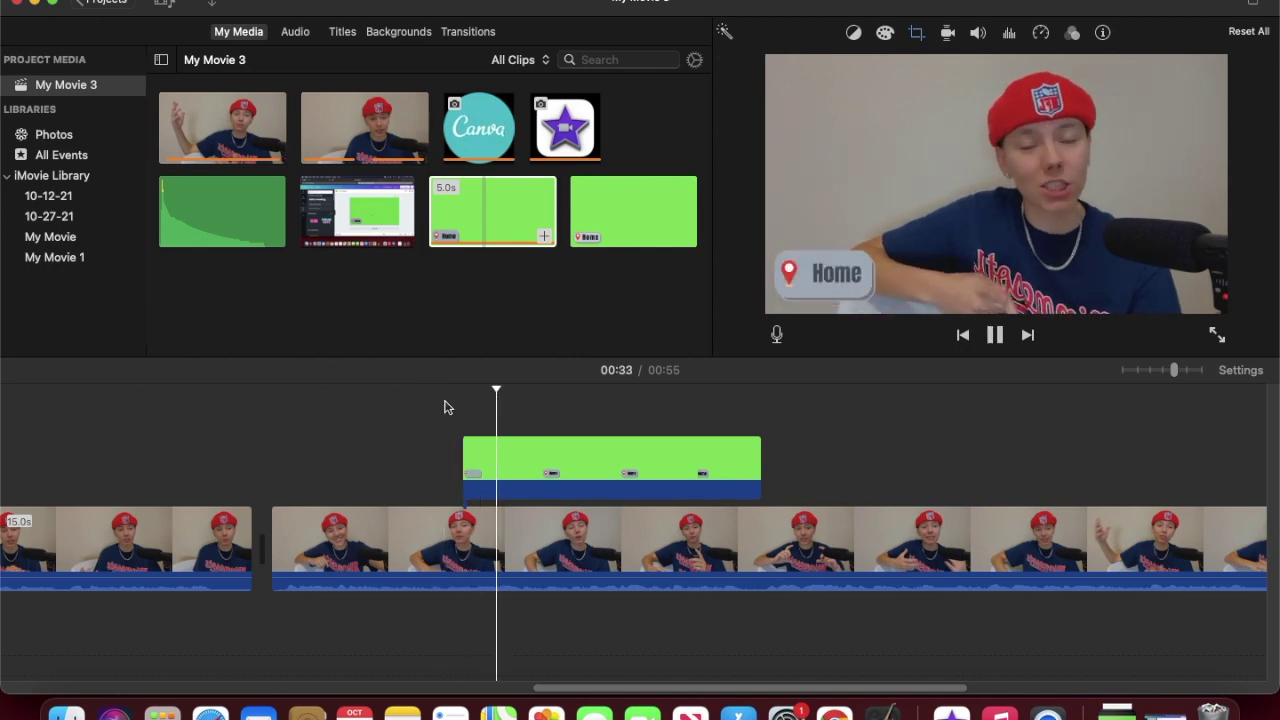
key(space)
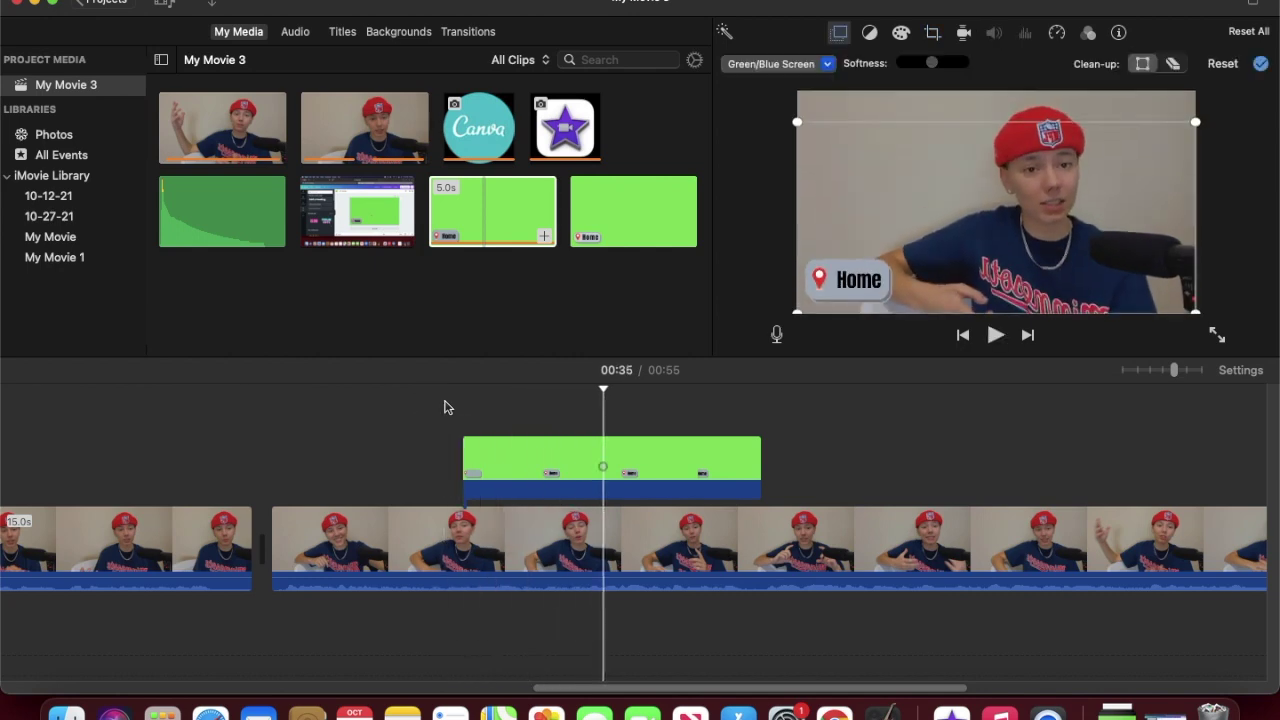
drag(757, 465, 545, 473)
click(578, 468)
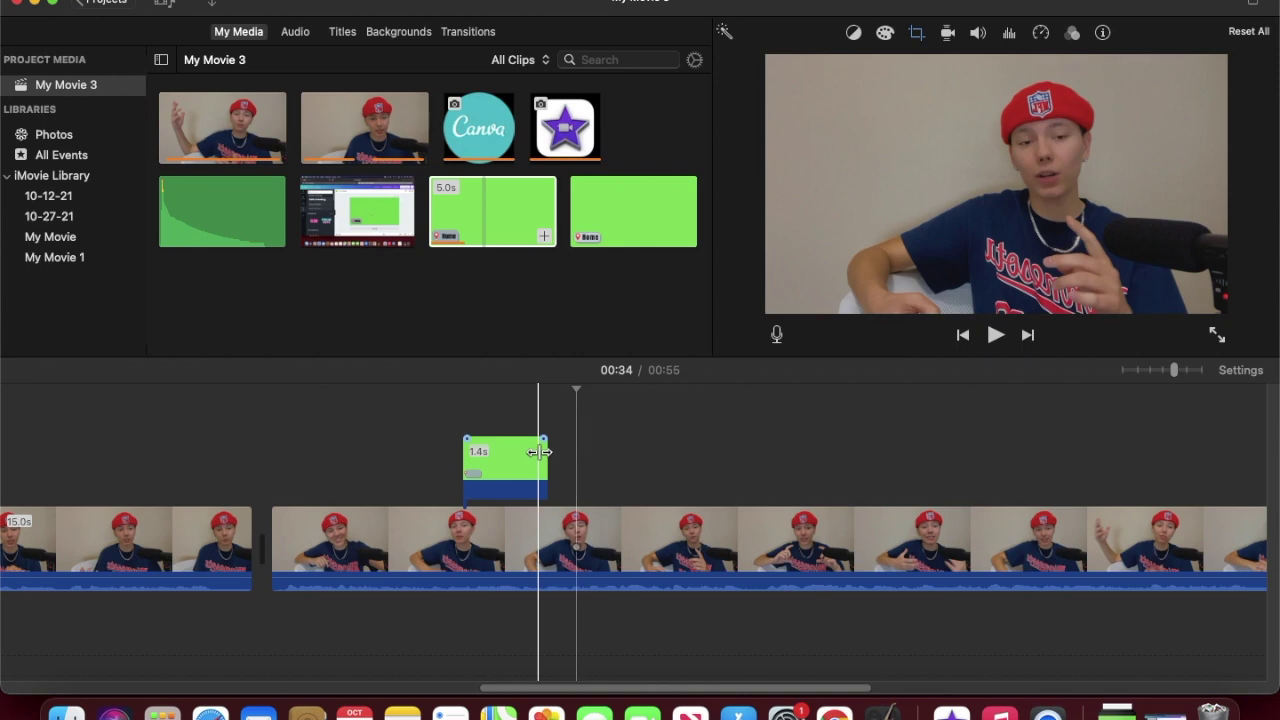
click(542, 441)
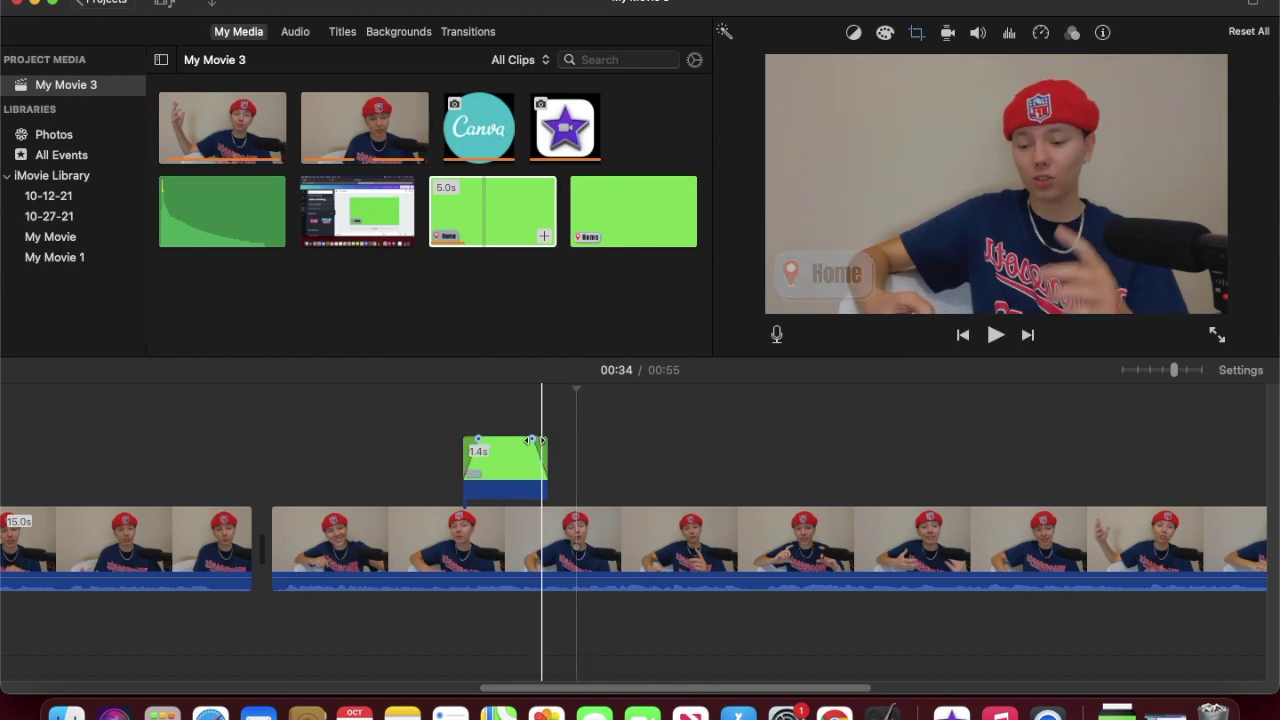
Step: Replay the overlay section from 00:32 twice to check the trimmed, faded Home overlay
click(456, 423)
key(space)
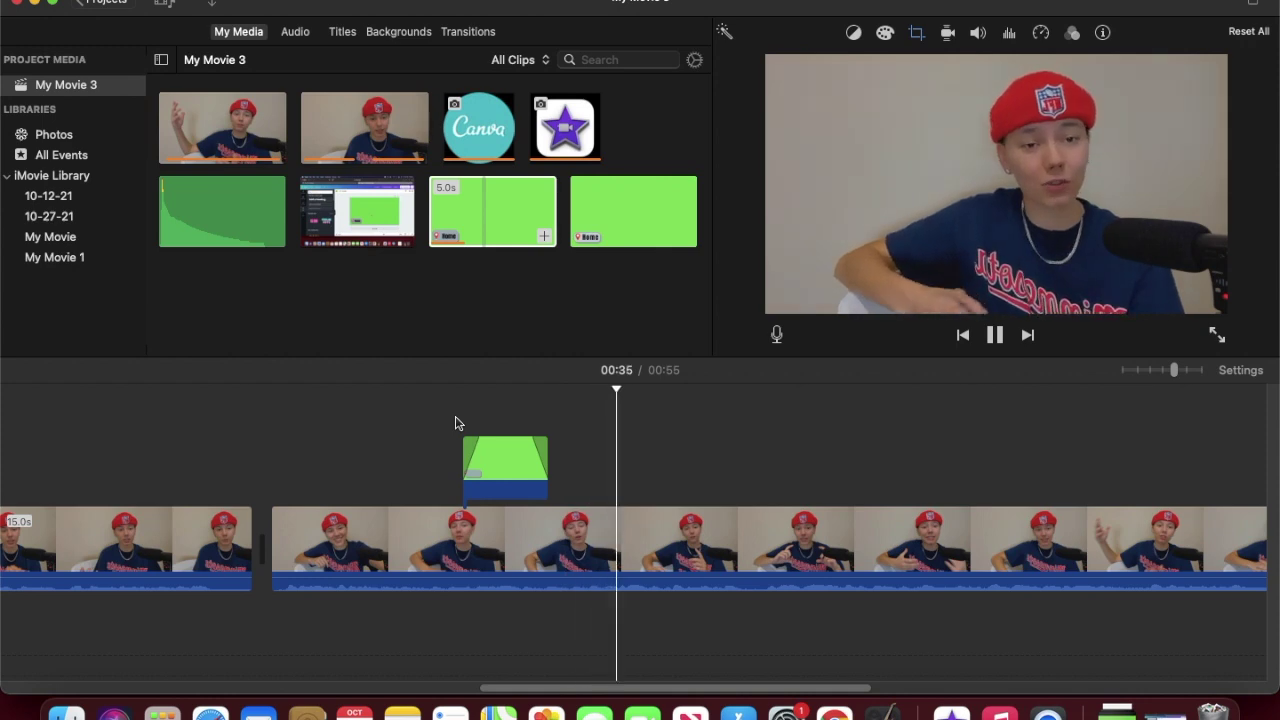
key(space)
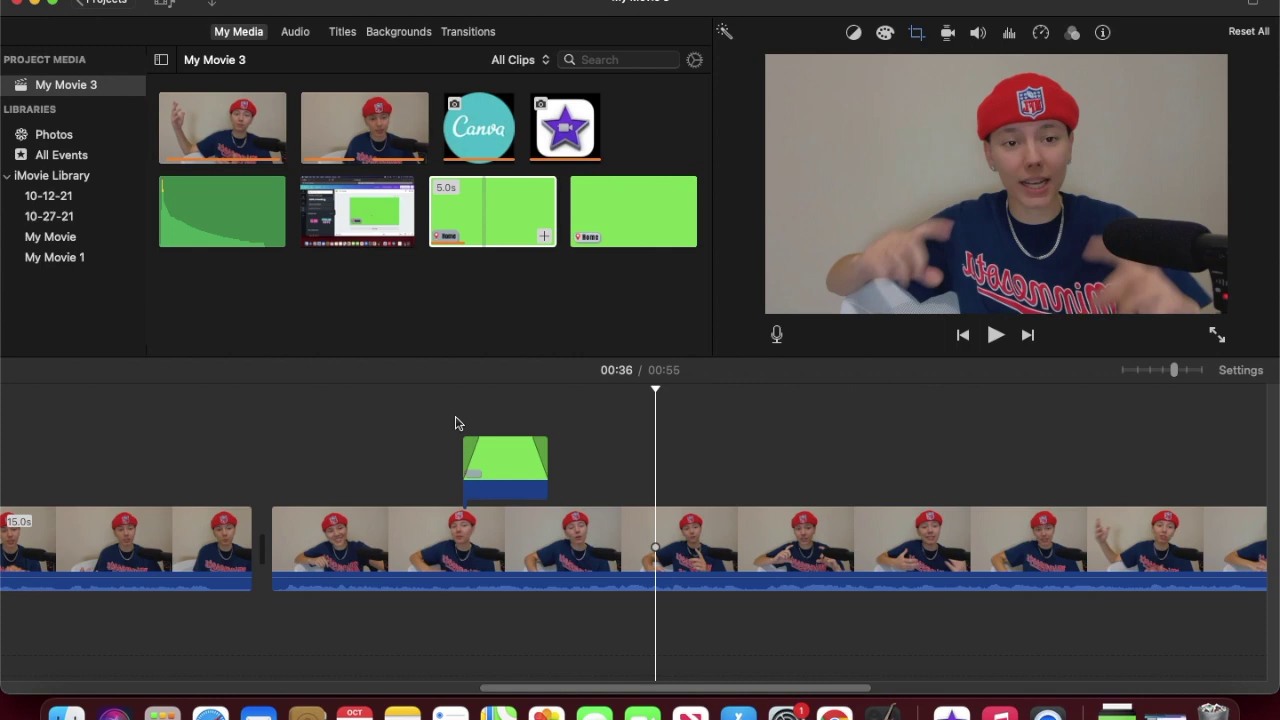
click(455, 422)
key(space)
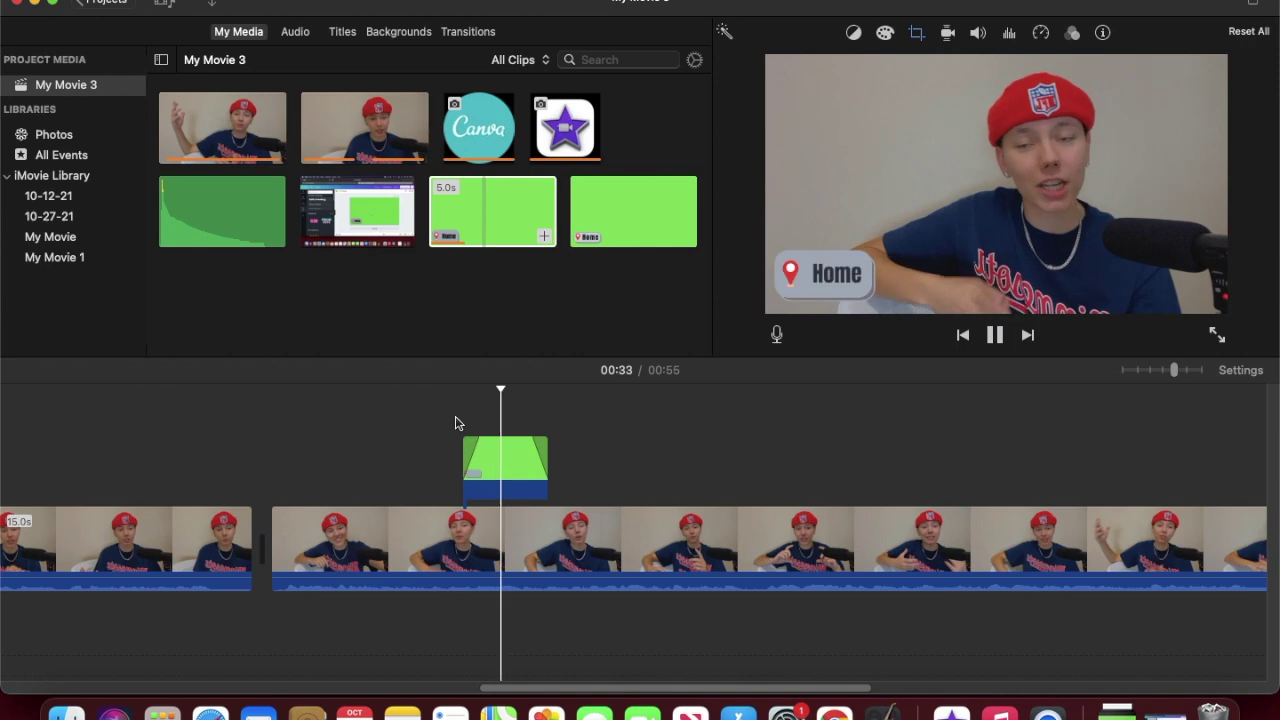
key(space)
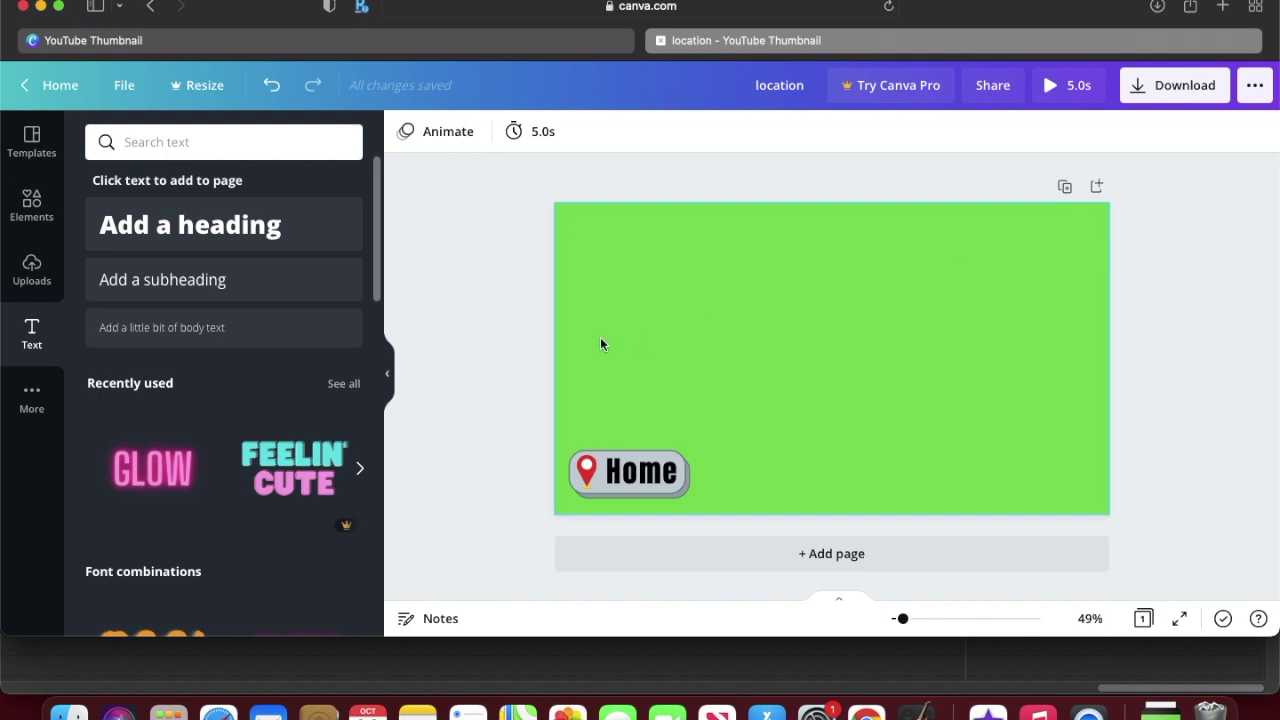
Step: Rename the design to 'social'
click(793, 90)
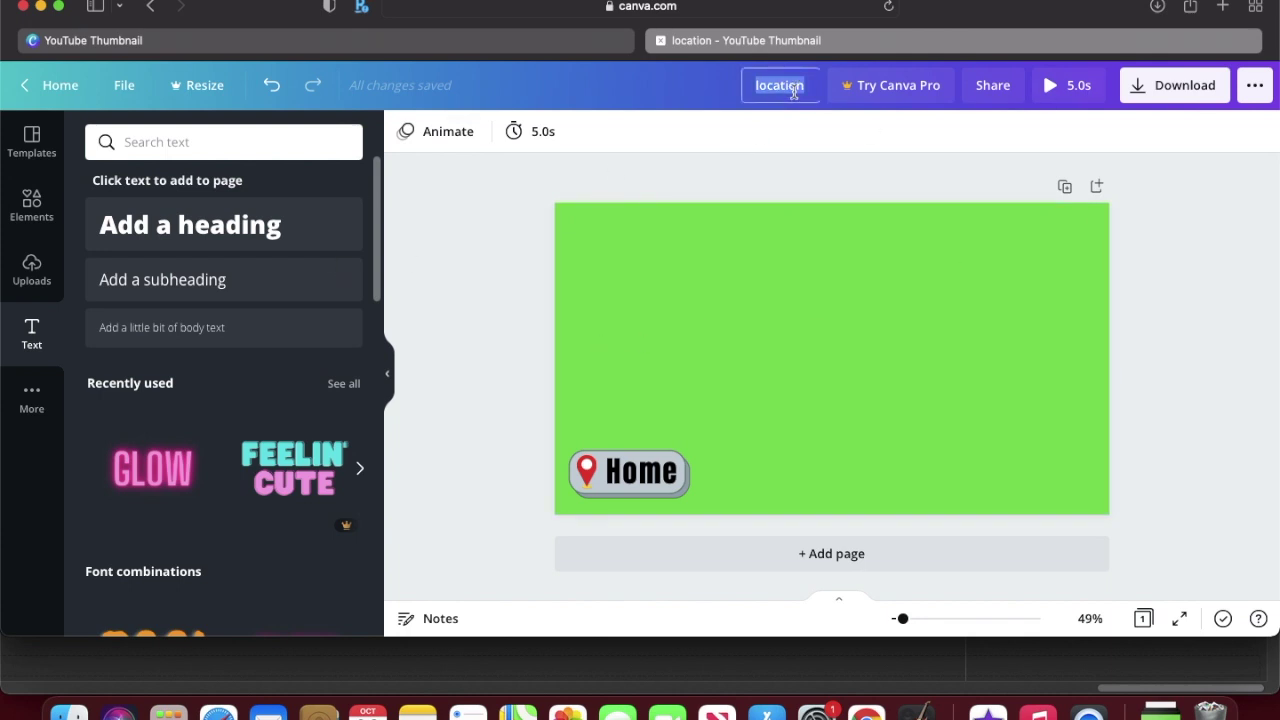
text(socia)
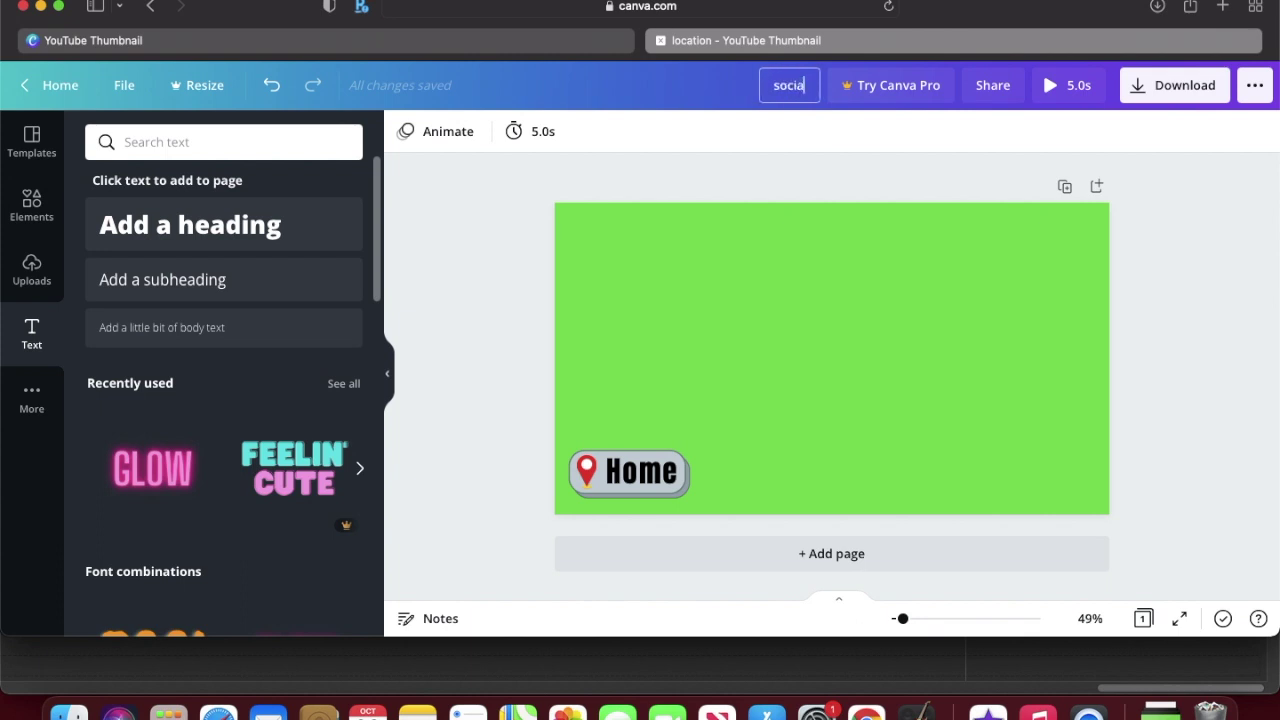
text(l)
key(Return)
Step: Delete the Home tag and add a heading containing the social media handle
drag(493, 418, 777, 523)
key(Delete)
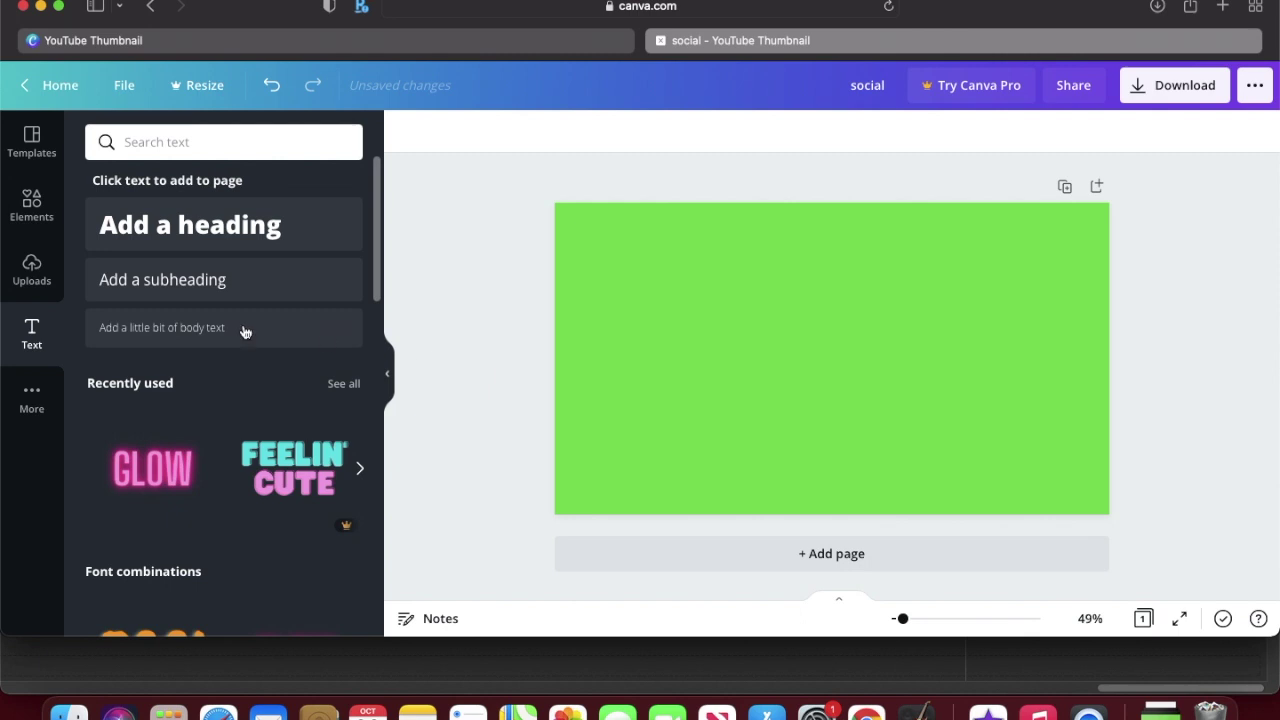
click(137, 228)
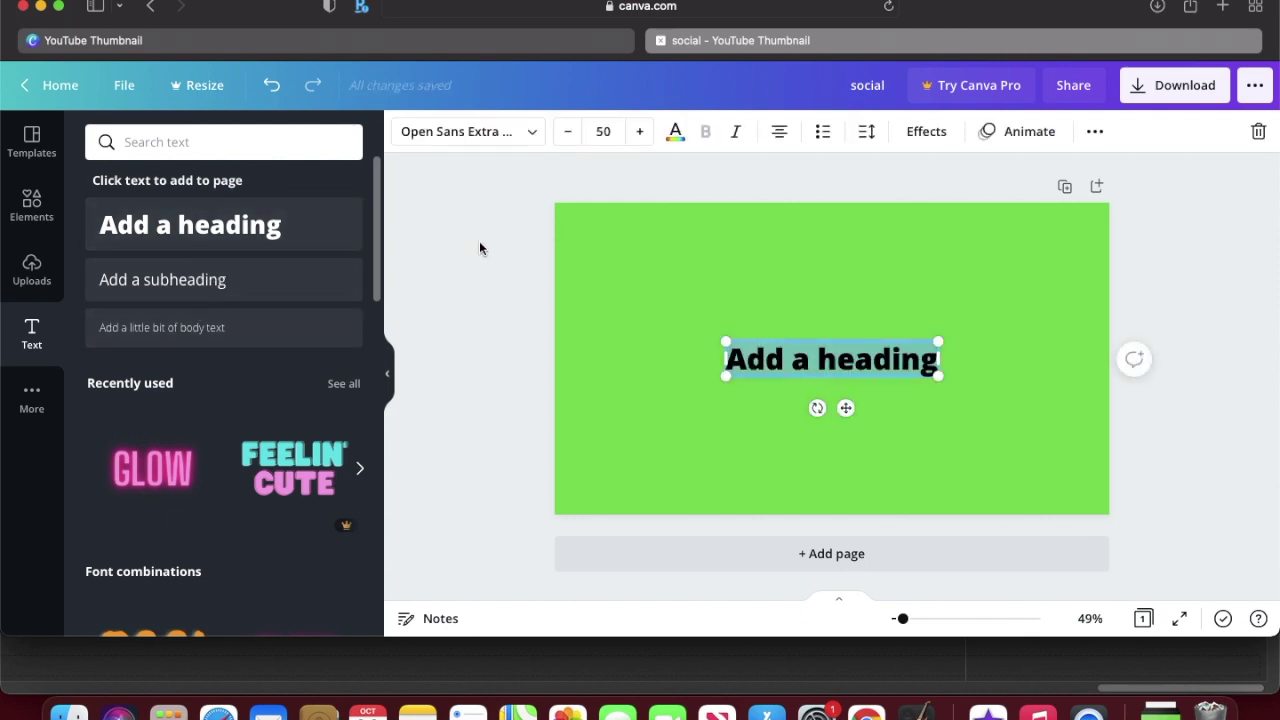
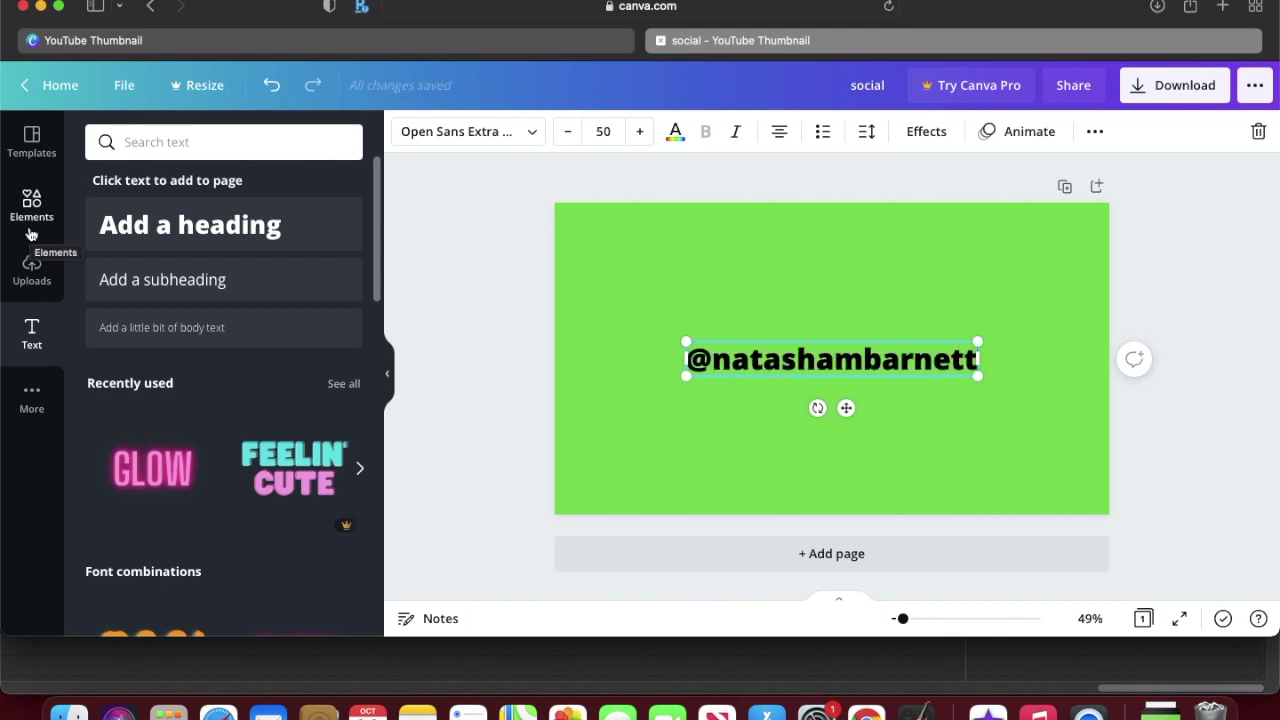
Step: Add a square and reshape it into a wide black bar below the handle
click(30, 213)
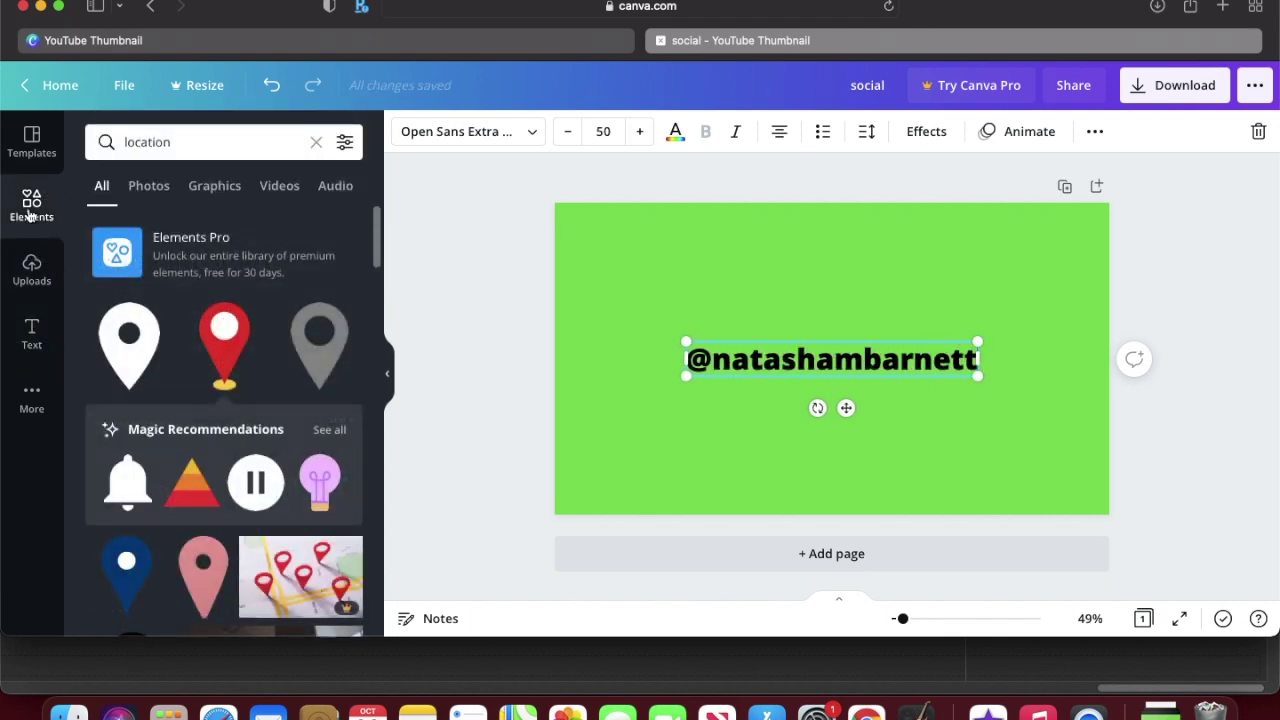
click(315, 143)
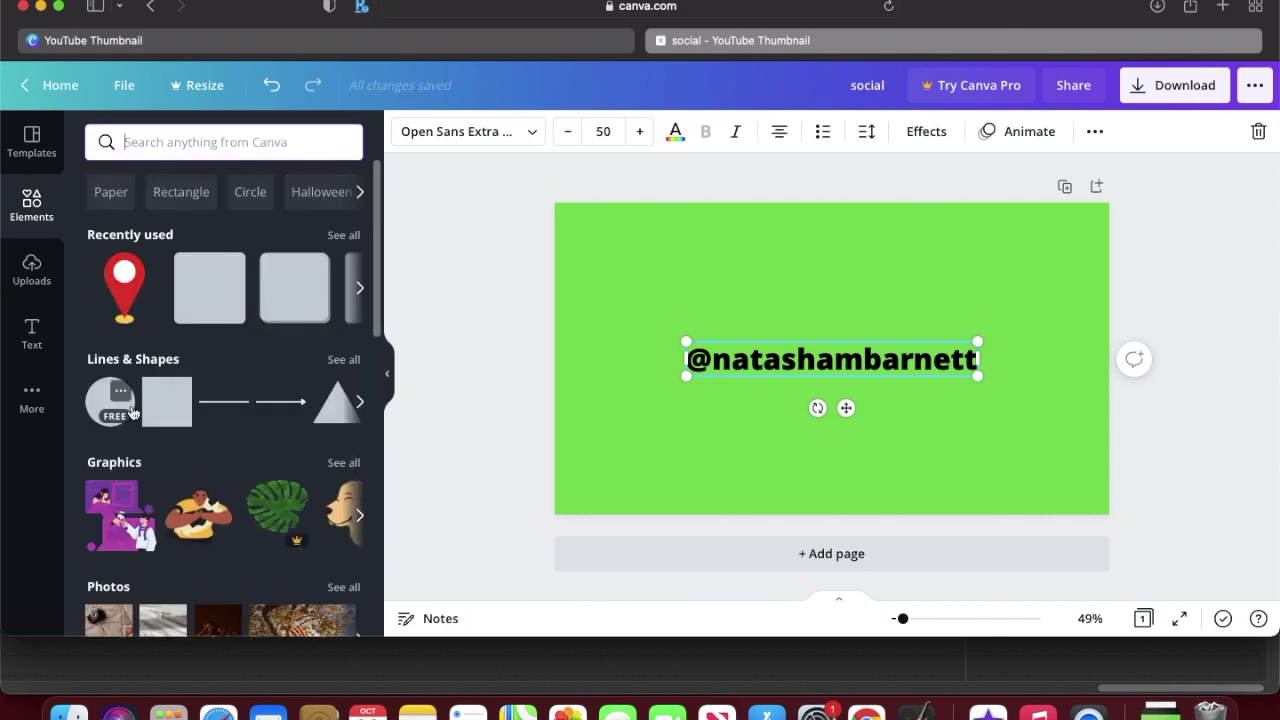
click(166, 405)
drag(830, 272, 832, 398)
drag(744, 421, 720, 421)
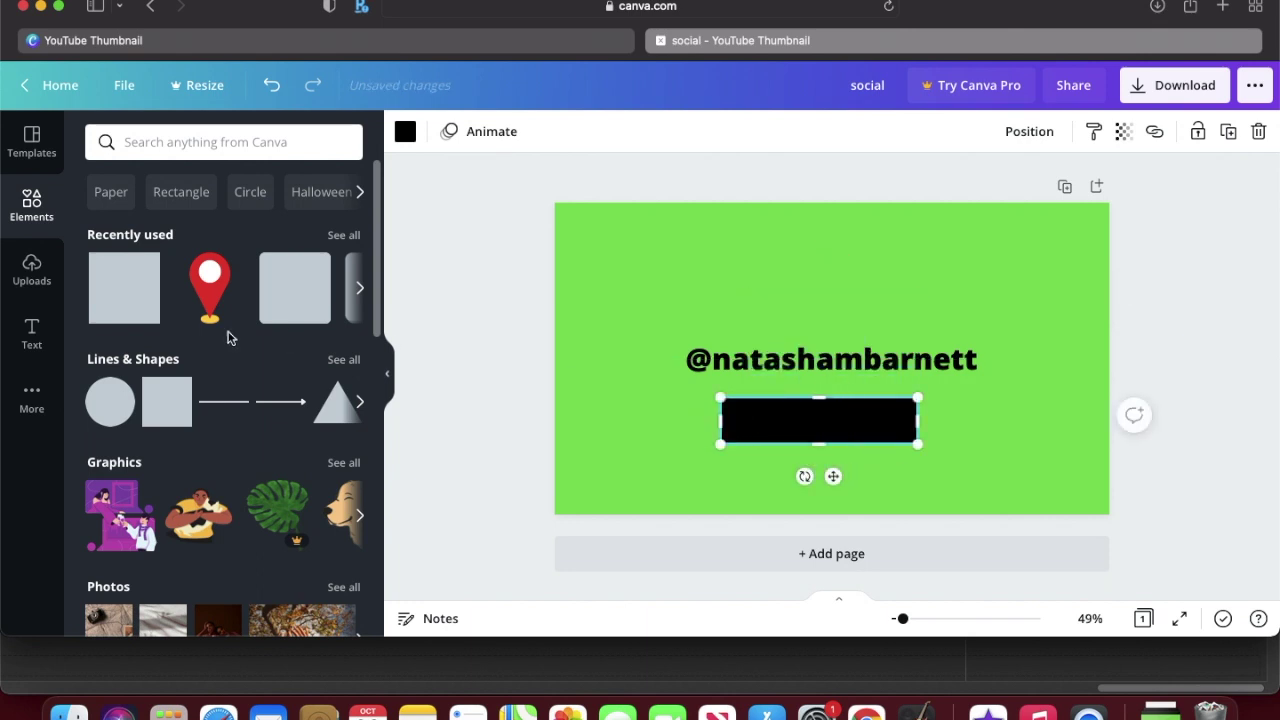
Step: Add a small triangle on top of the bar and colour it red
click(328, 414)
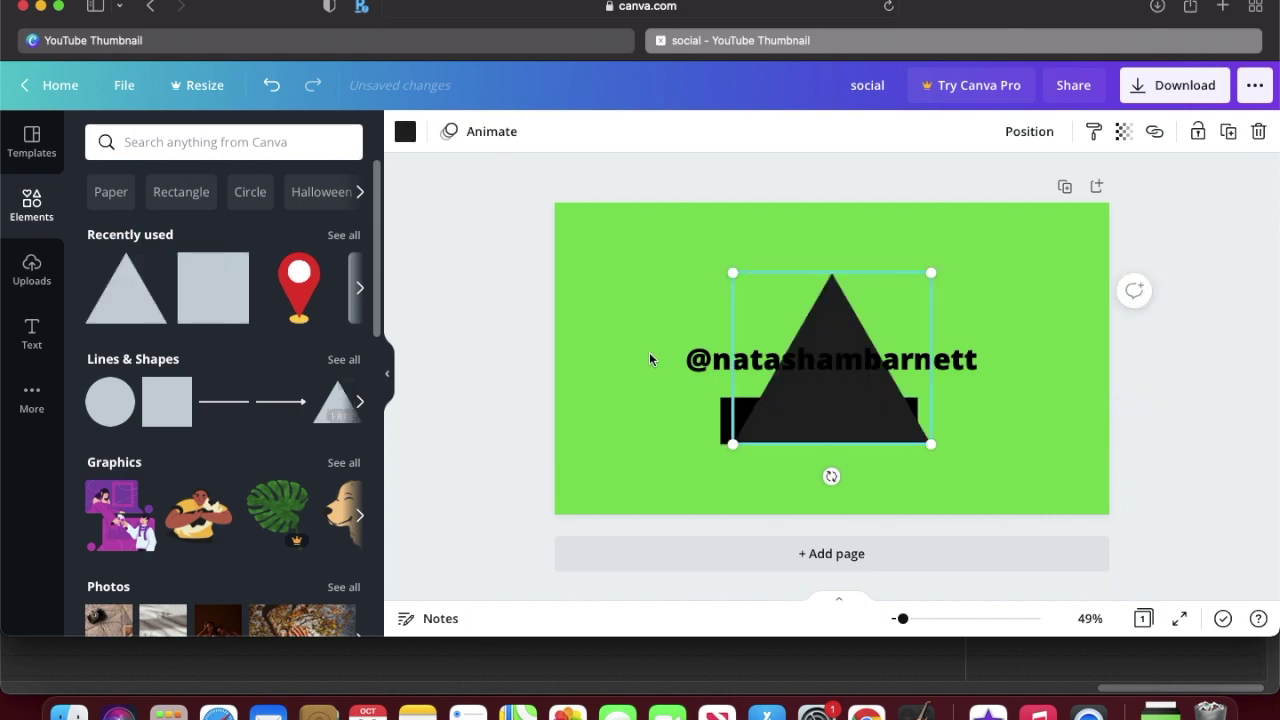
drag(732, 272, 826, 406)
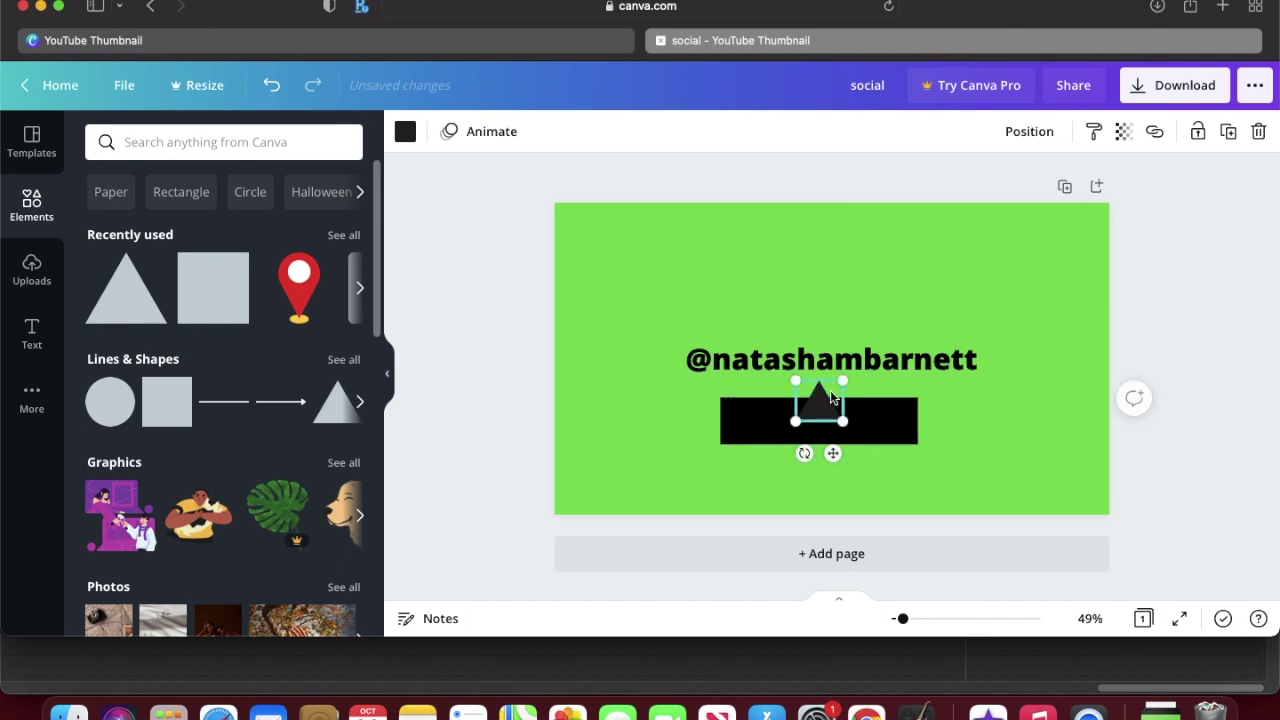
click(402, 134)
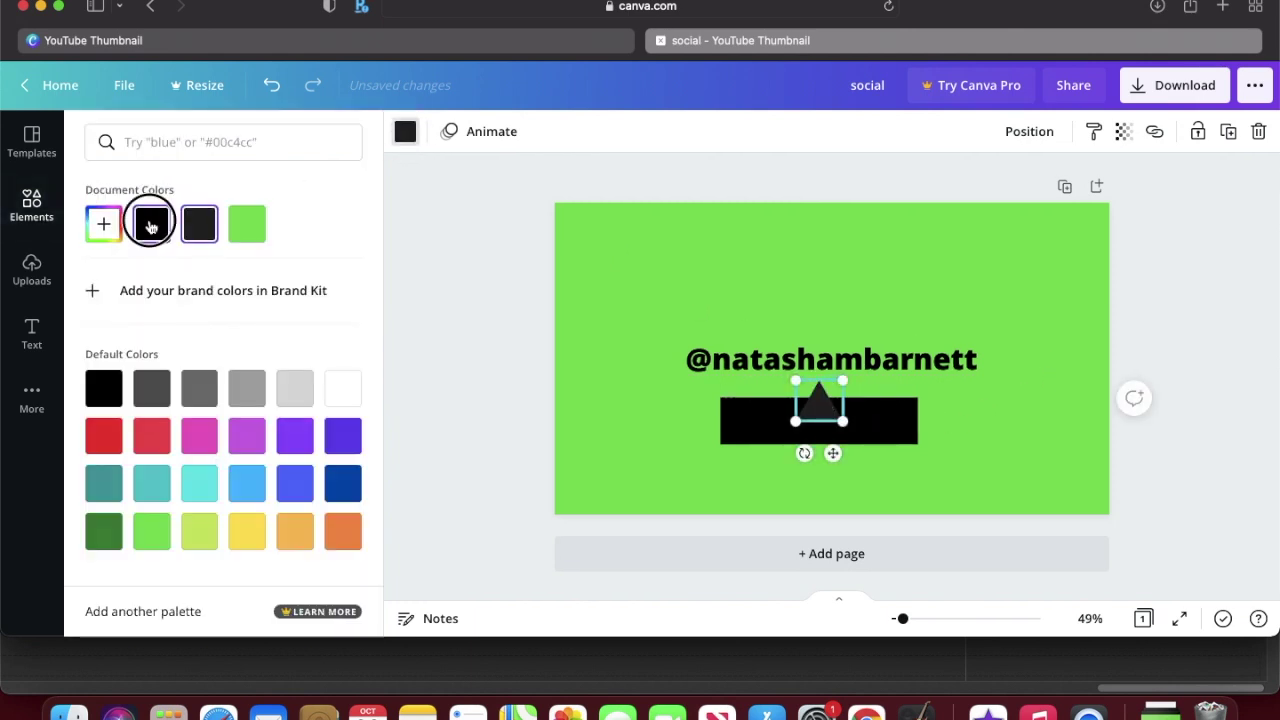
click(149, 222)
key(Escape)
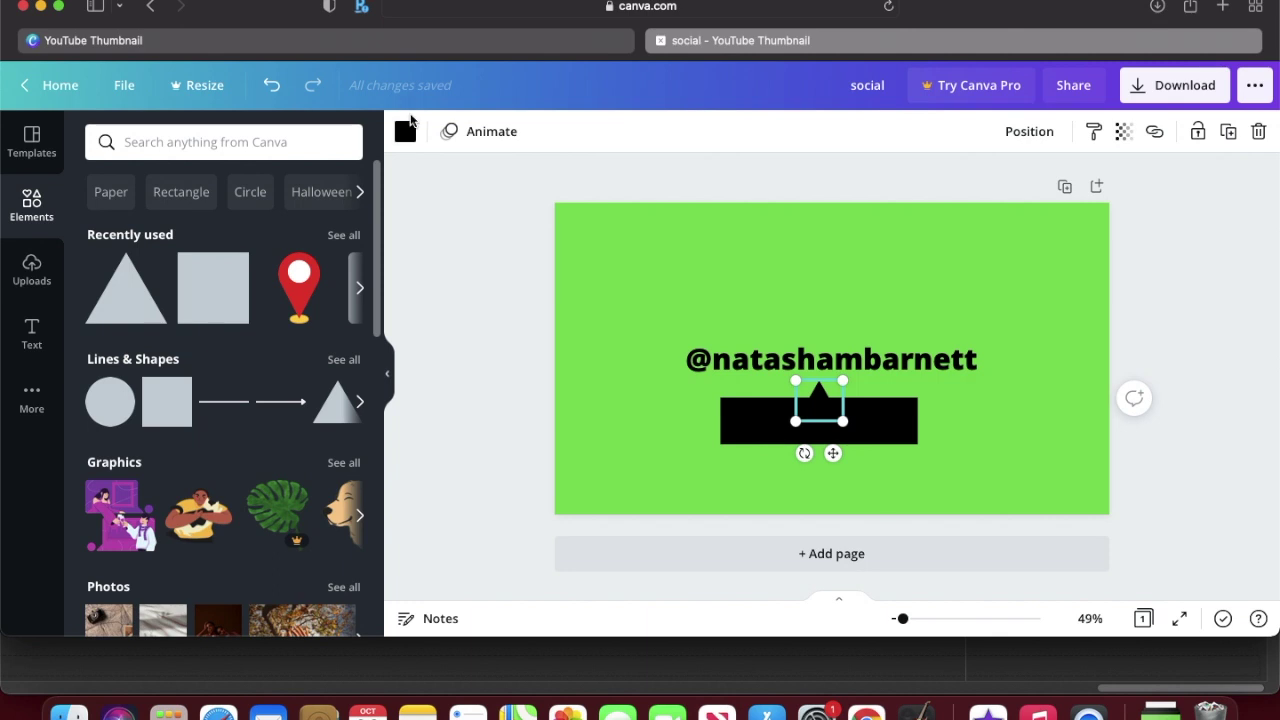
click(405, 131)
click(104, 436)
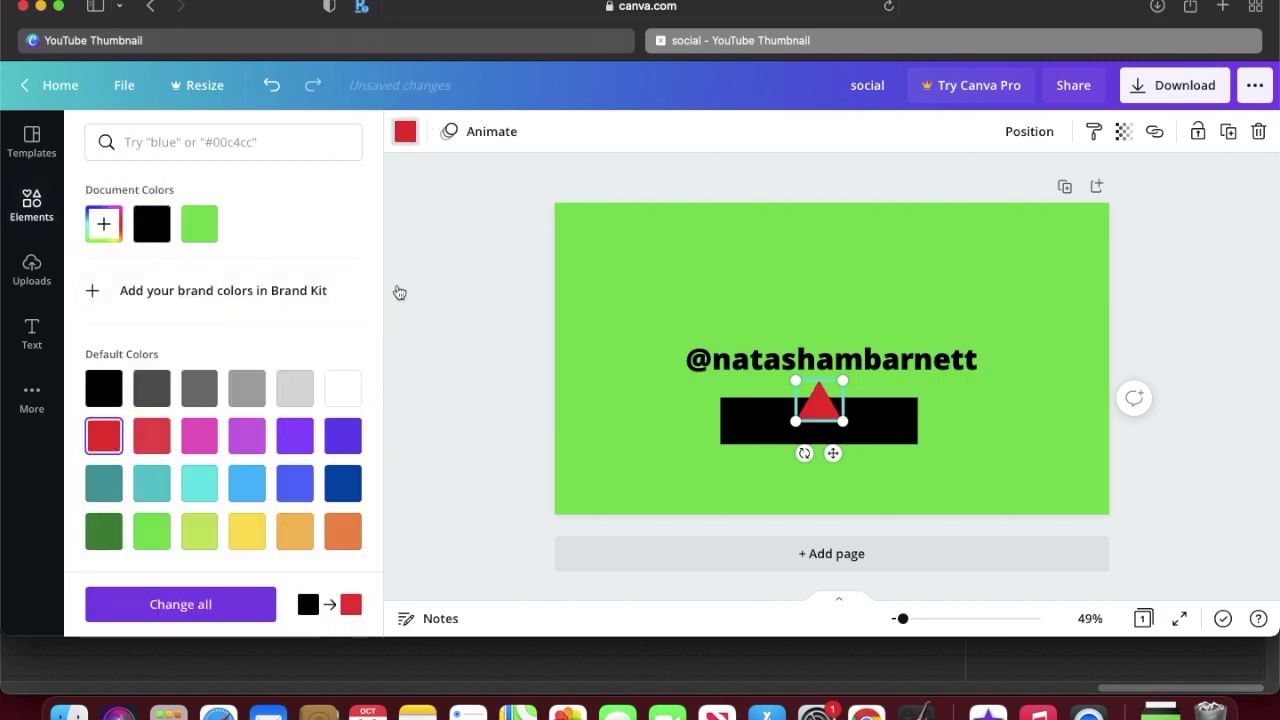
Step: Make the black rectangle the same red as the triangle
click(737, 420)
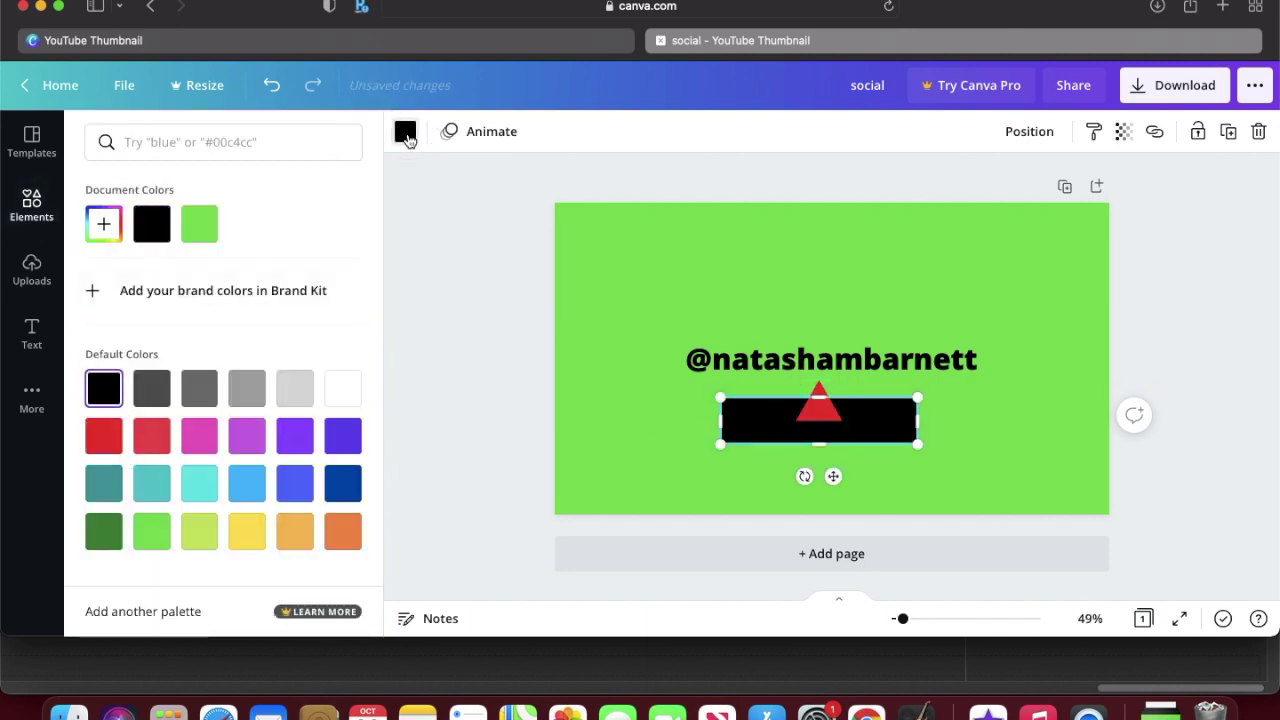
click(405, 133)
click(405, 133)
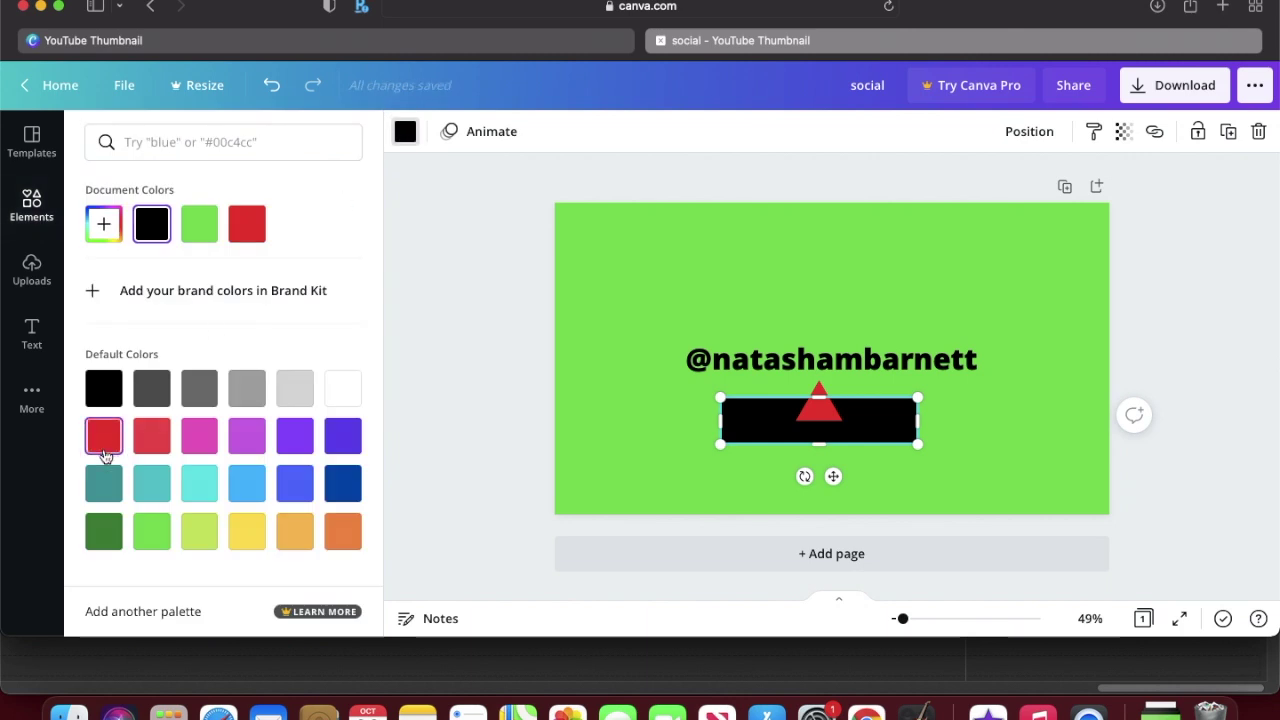
click(104, 440)
click(543, 390)
click(802, 356)
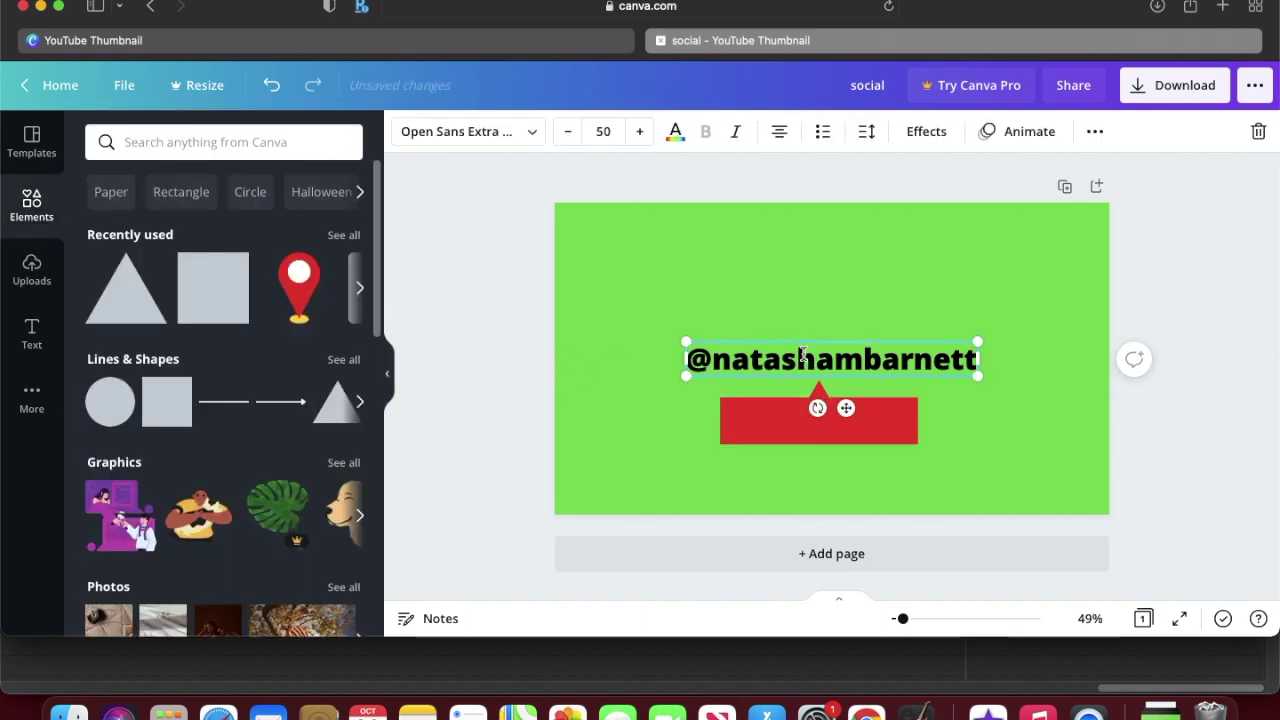
Step: Shrink the handle text onto the red rectangle, trying and then removing a Curve effect
drag(971, 345, 864, 429)
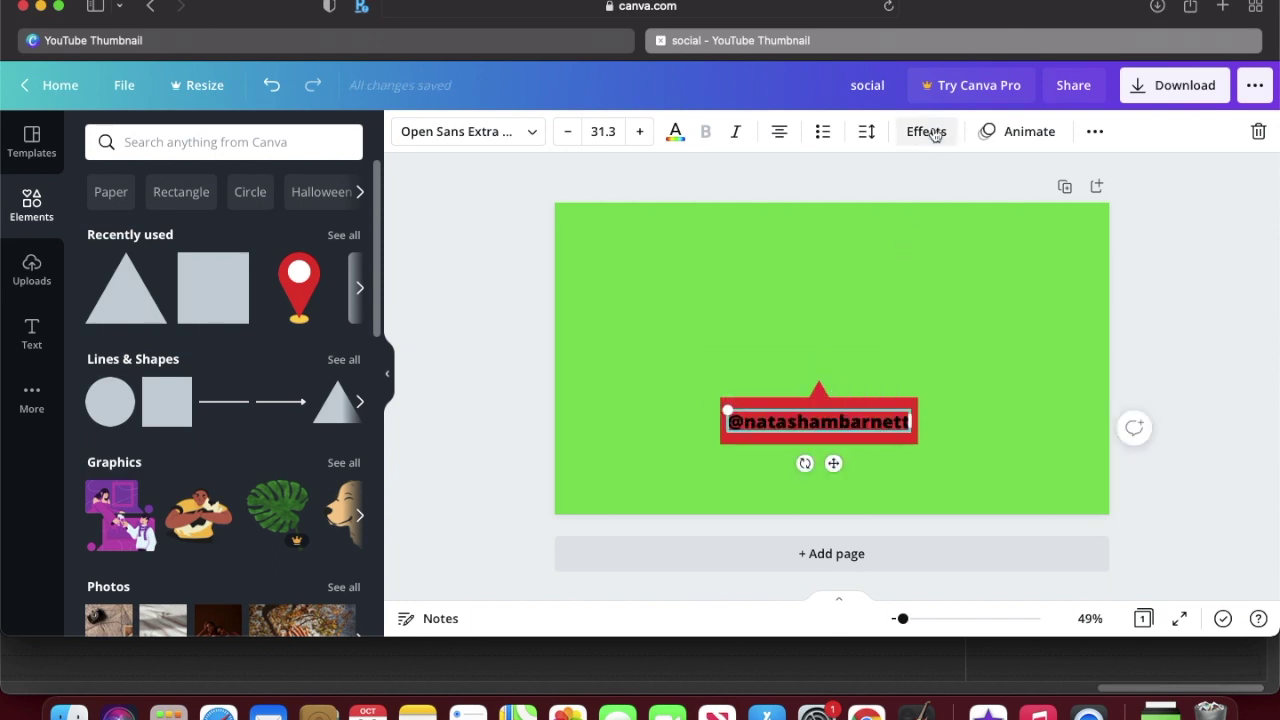
click(926, 131)
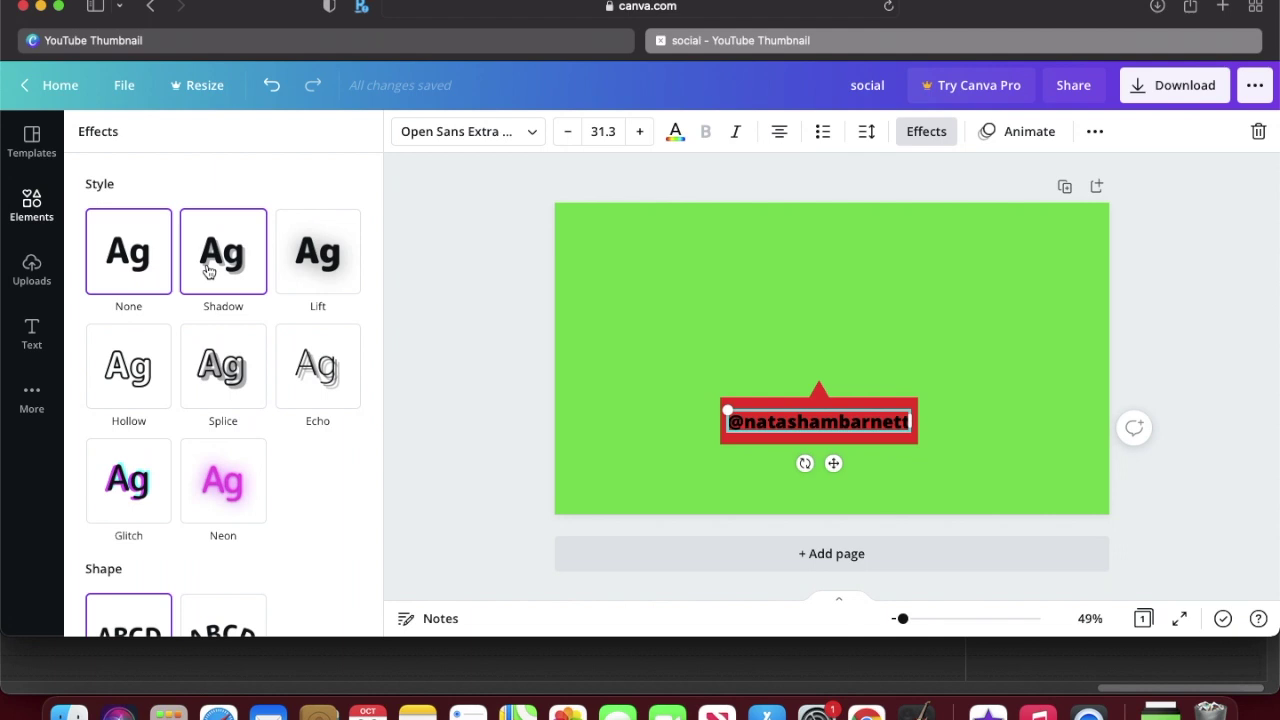
scroll(208, 270, down, 2)
click(238, 532)
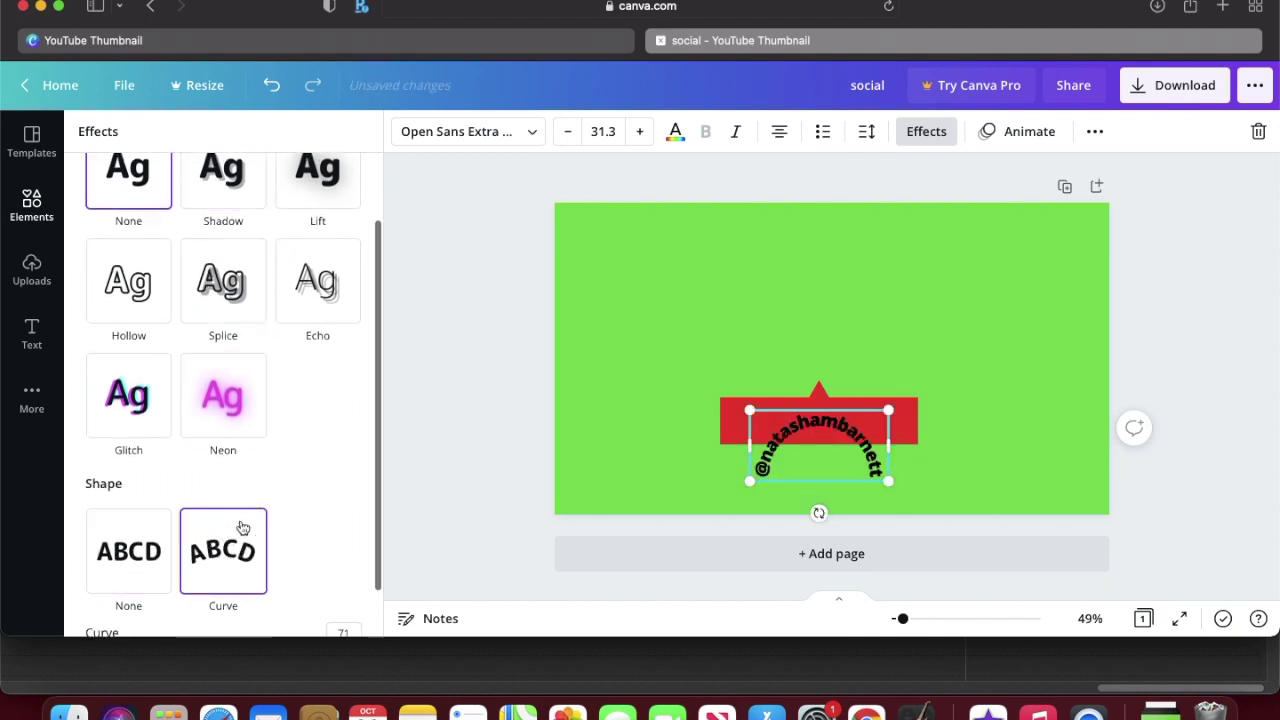
scroll(218, 553, down, 1)
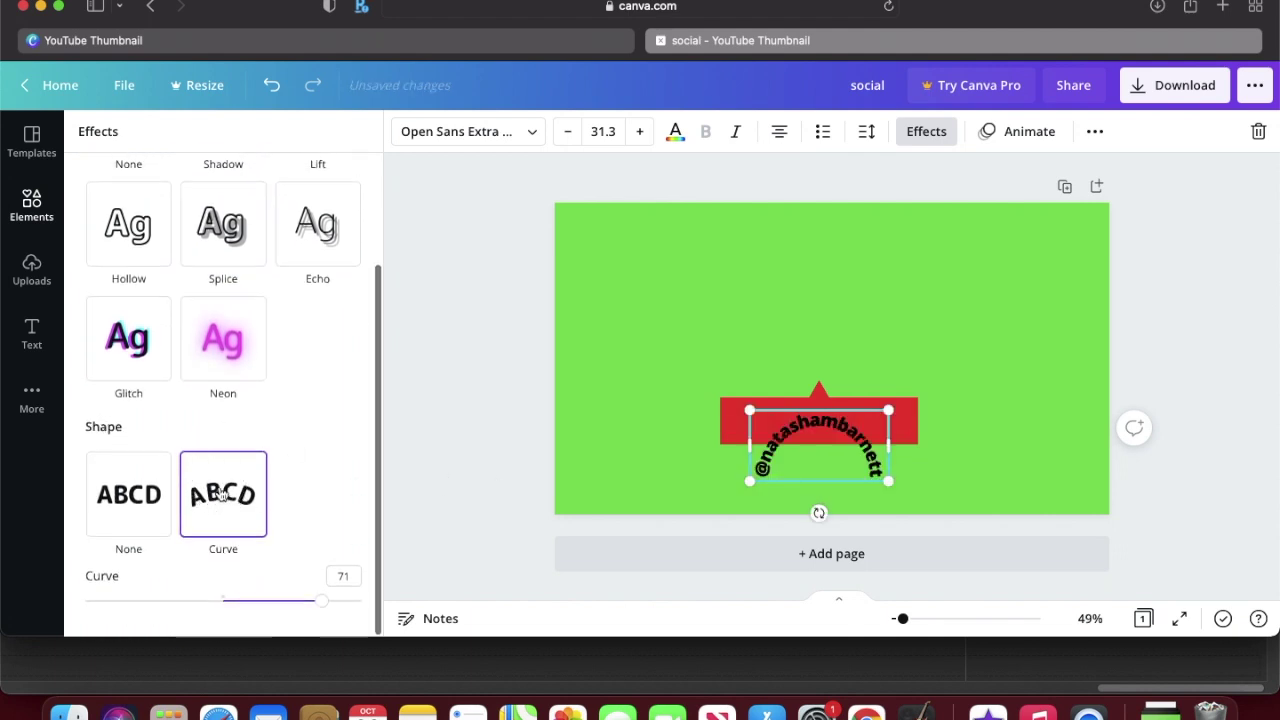
scroll(217, 491, up, 3)
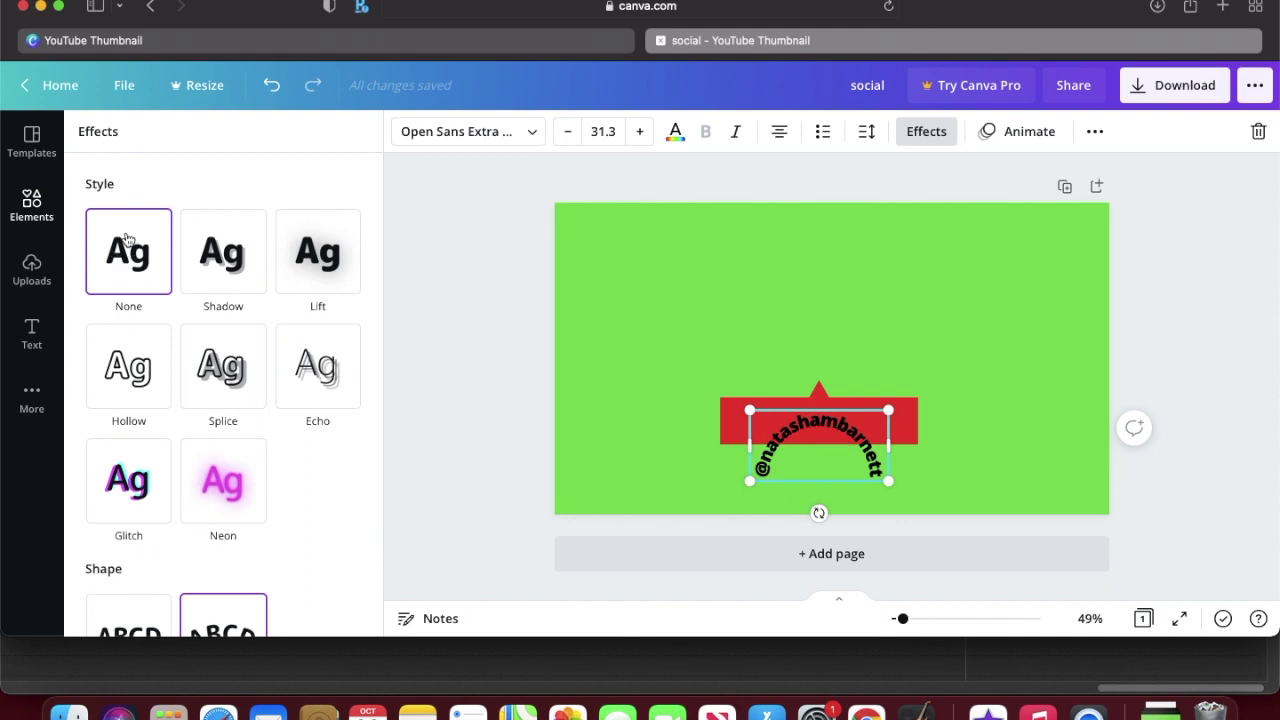
scroll(152, 594, down, 2)
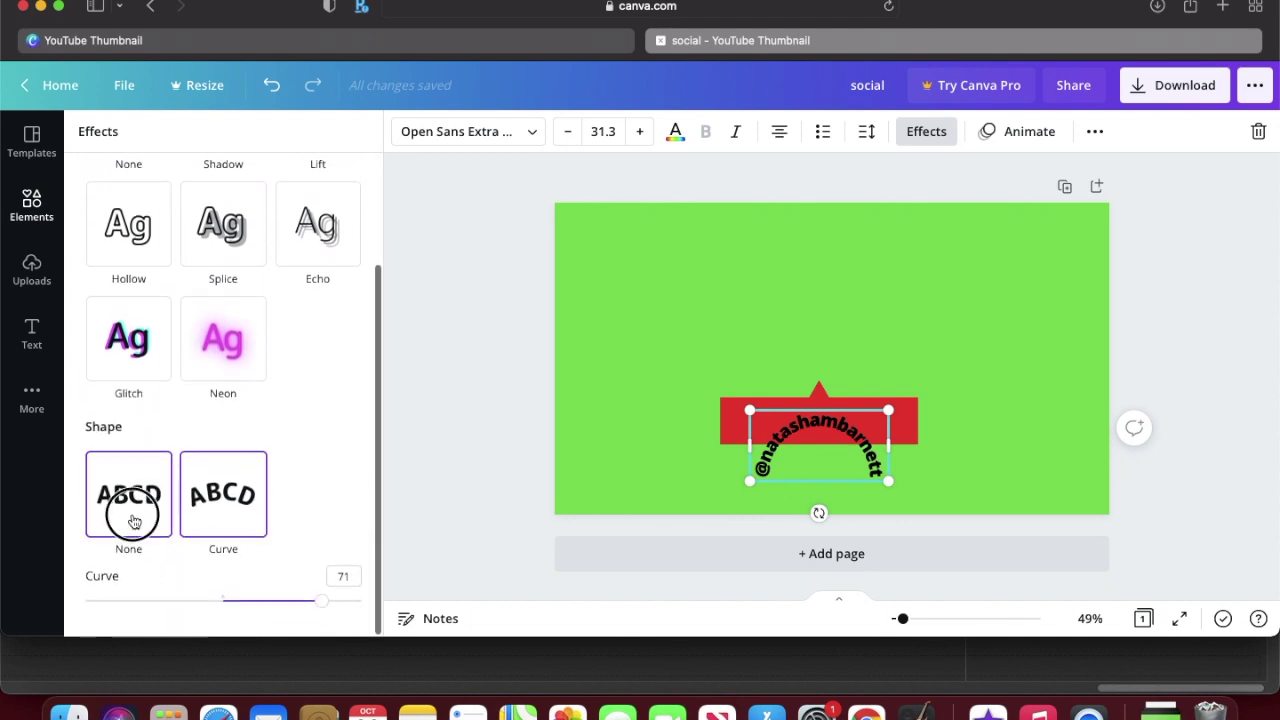
click(129, 494)
scroll(140, 380, up, 3)
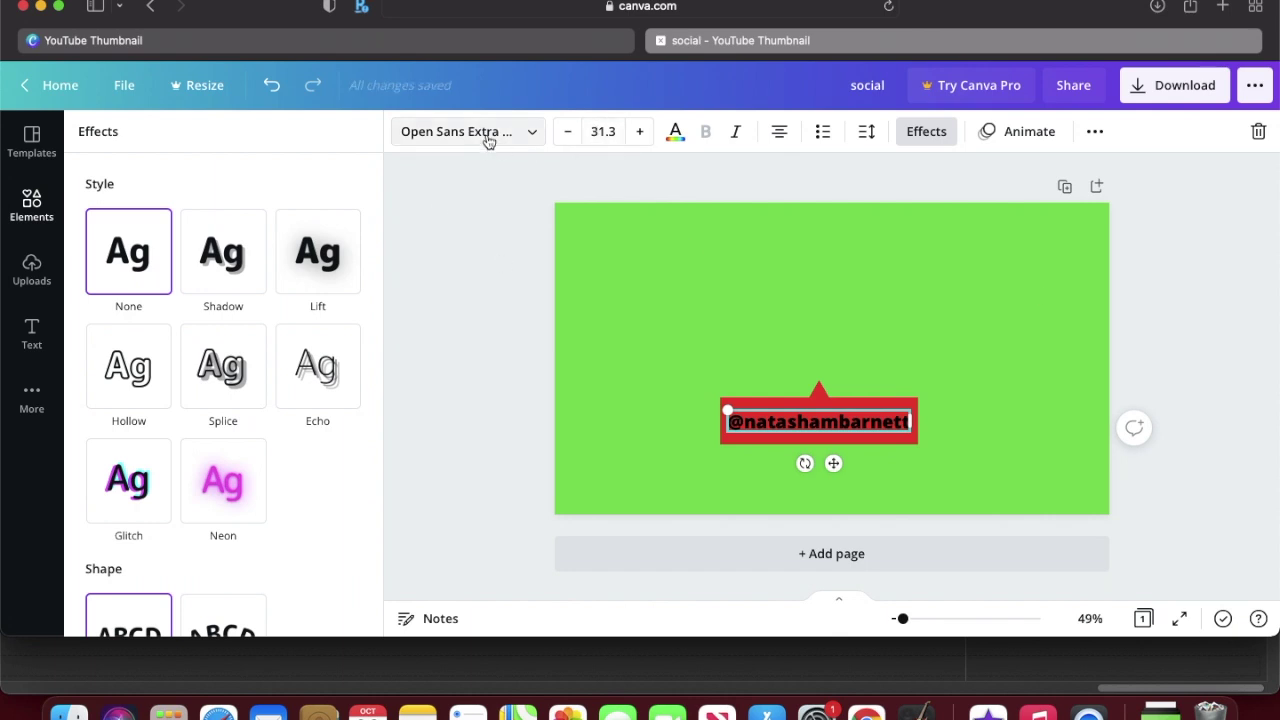
Step: Make the handle text white and reduce the red label's height to fit it
click(676, 132)
click(340, 384)
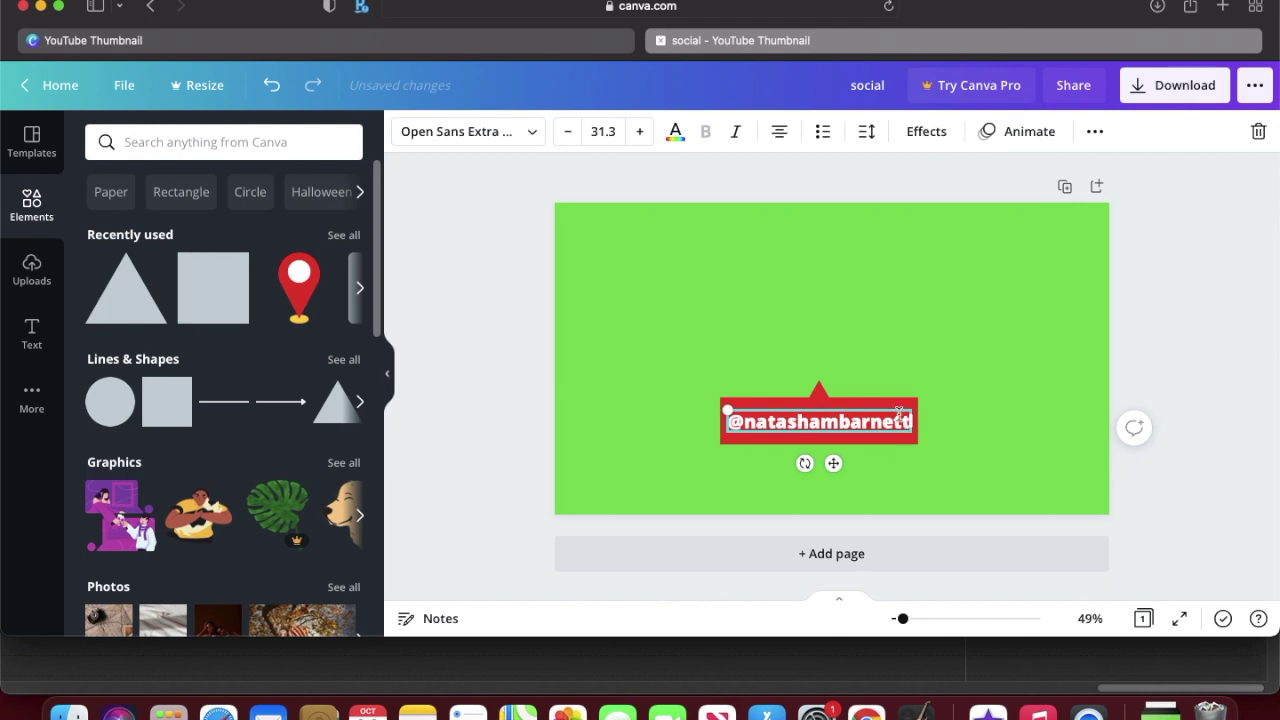
click(891, 412)
drag(823, 444, 825, 420)
click(1036, 410)
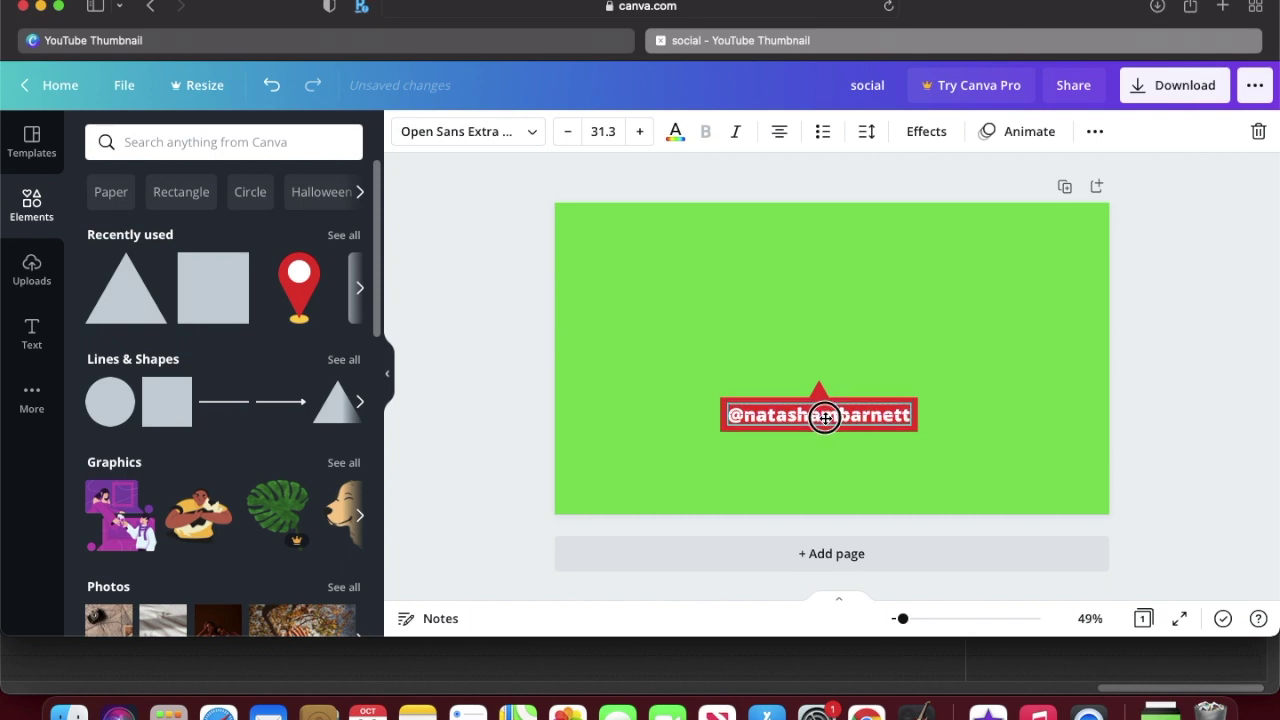
click(1190, 376)
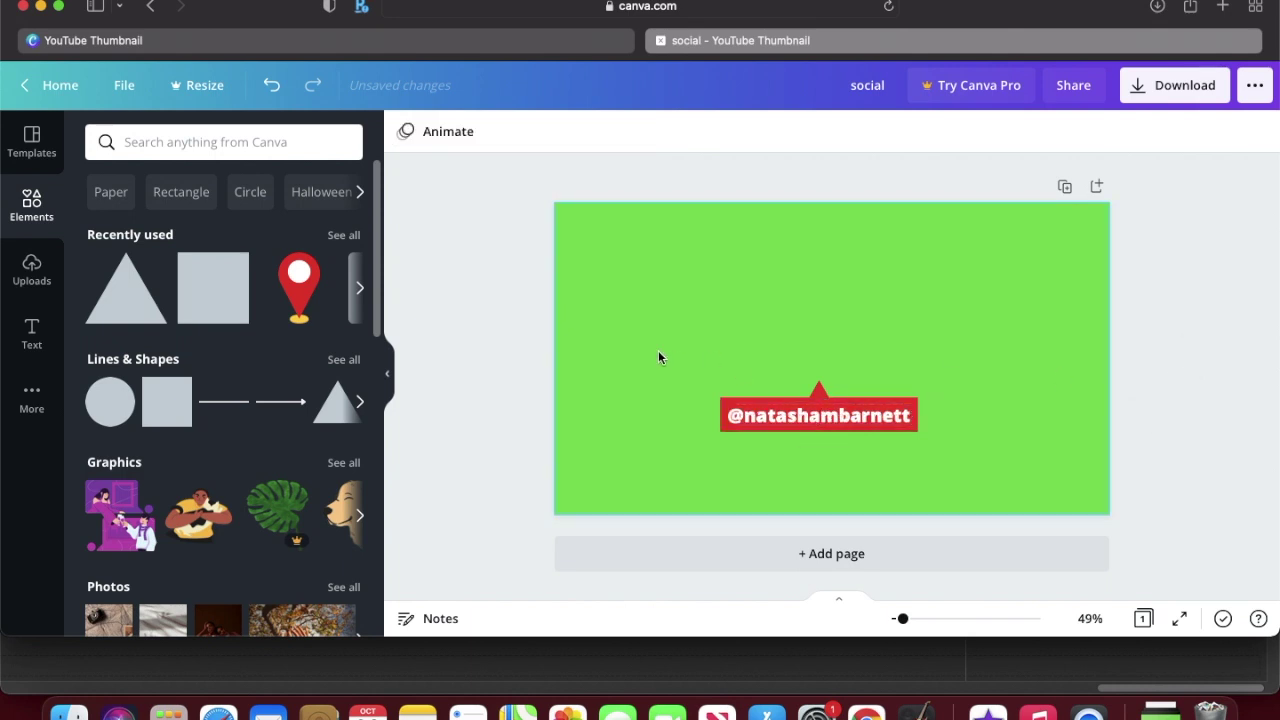
Step: Move the handle label to the bottom centre, scale it down, and group text with its red bar
drag(814, 402, 837, 466)
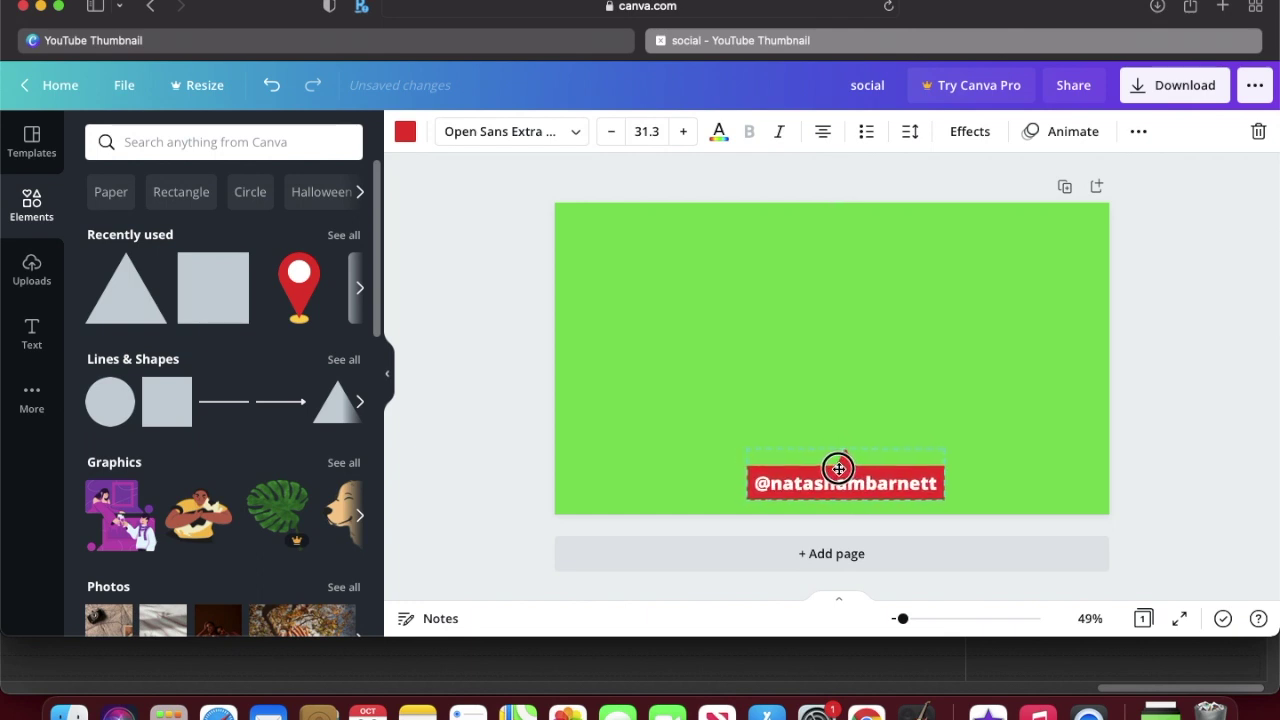
drag(942, 449, 852, 477)
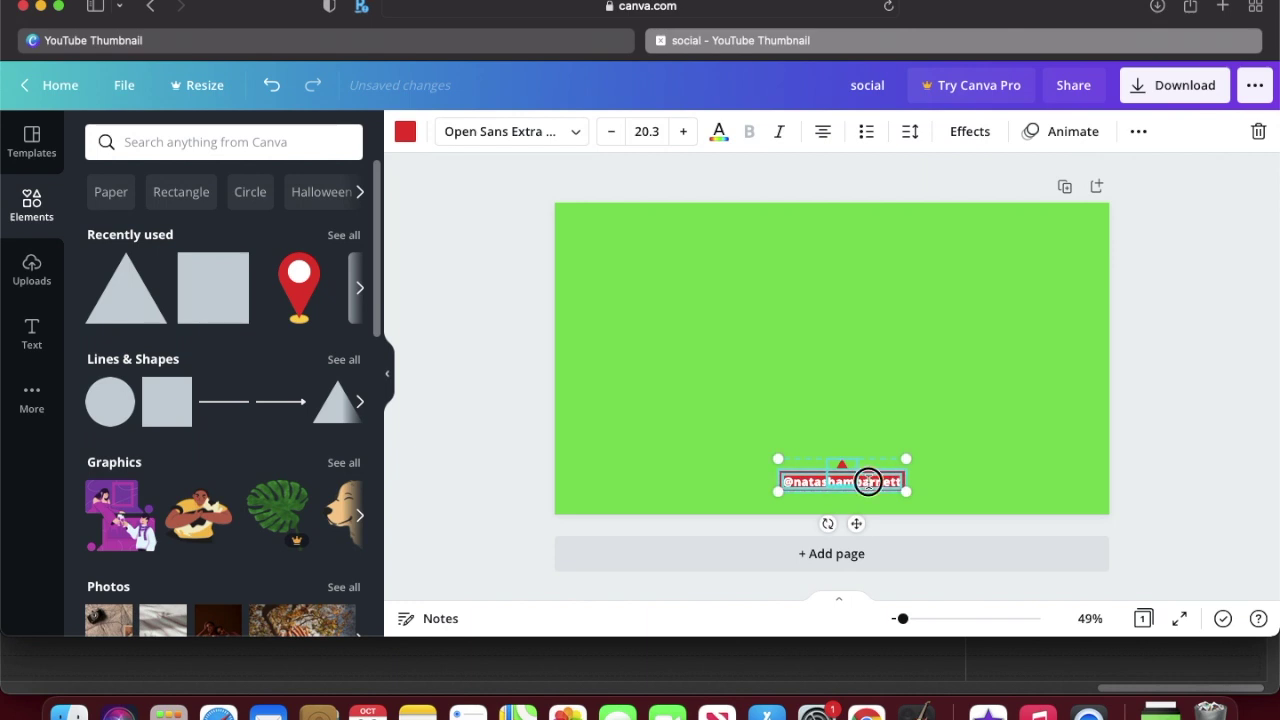
click(860, 500)
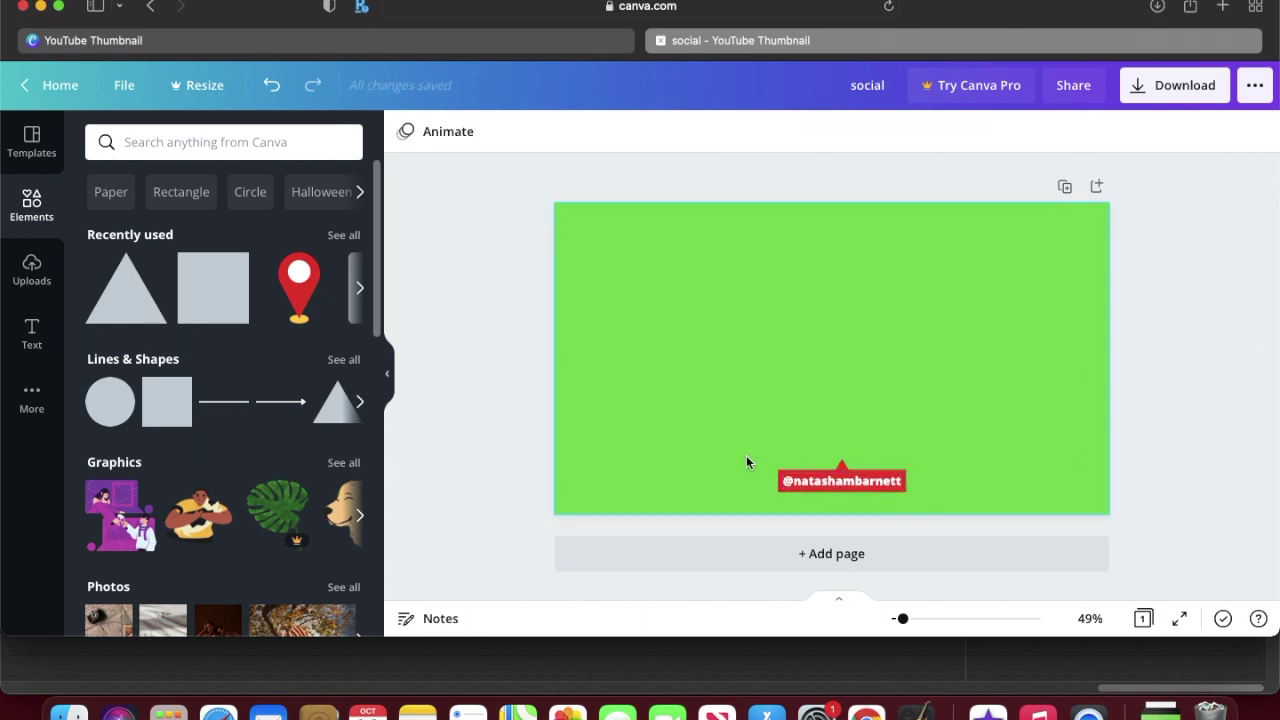
double_click(886, 481)
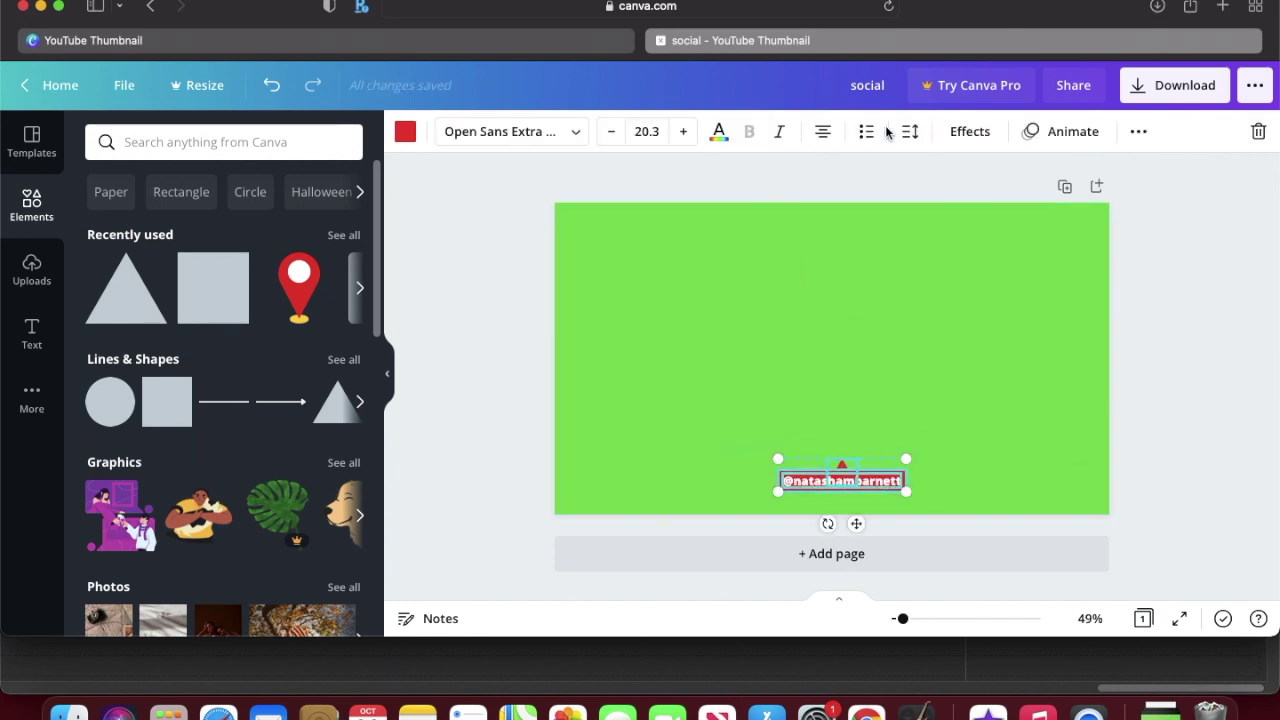
click(1137, 133)
click(866, 174)
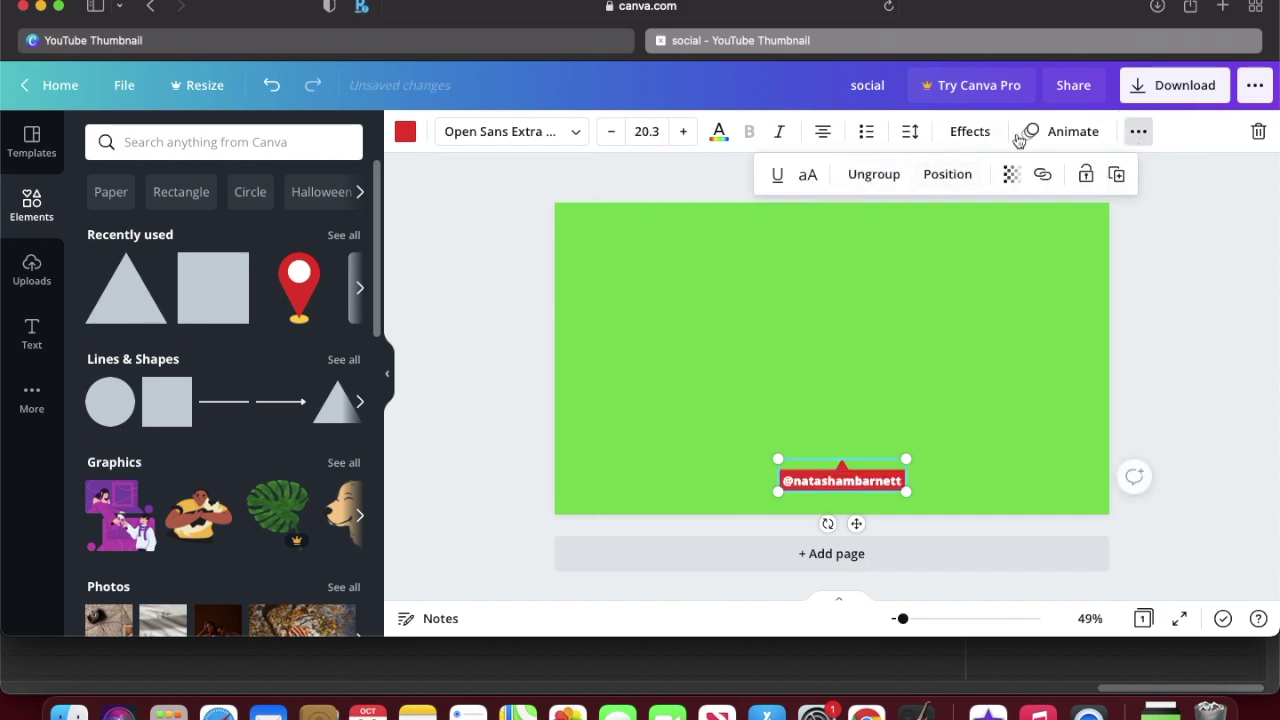
click(1062, 131)
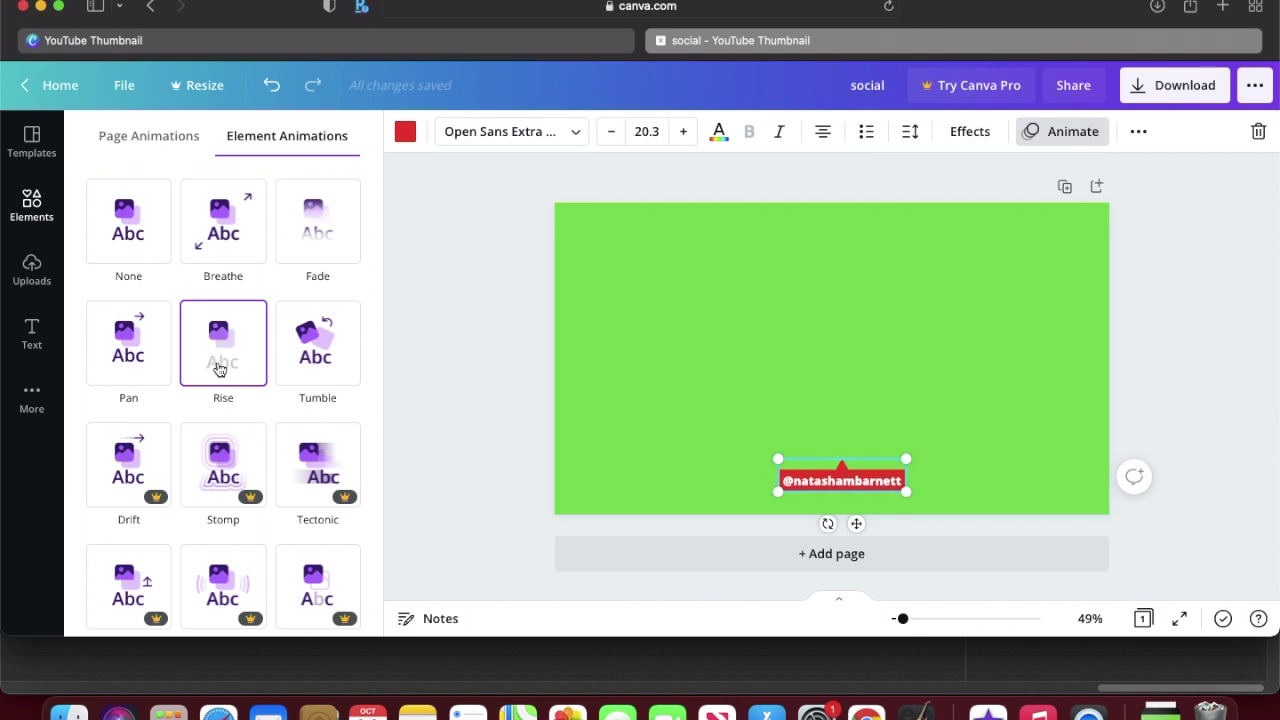
Step: Apply the Rise animation, download the design as an MP4 video, and return to iMovie
click(220, 369)
click(1181, 90)
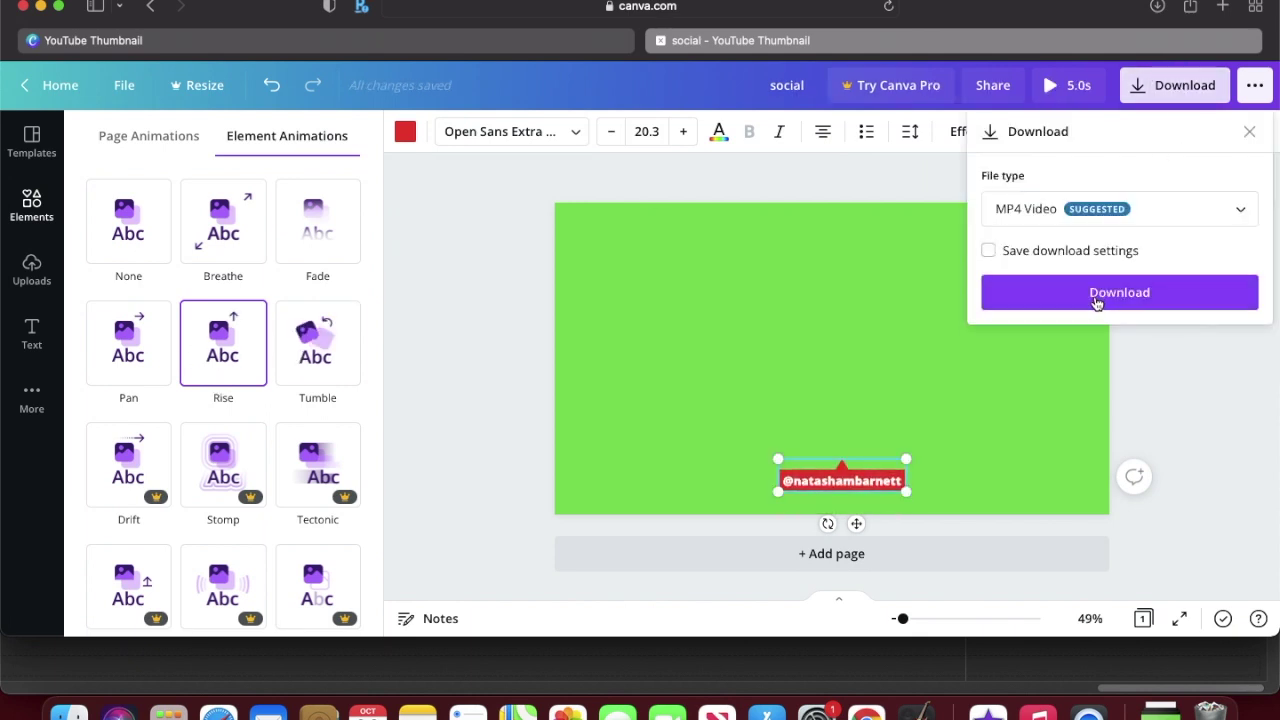
click(1097, 293)
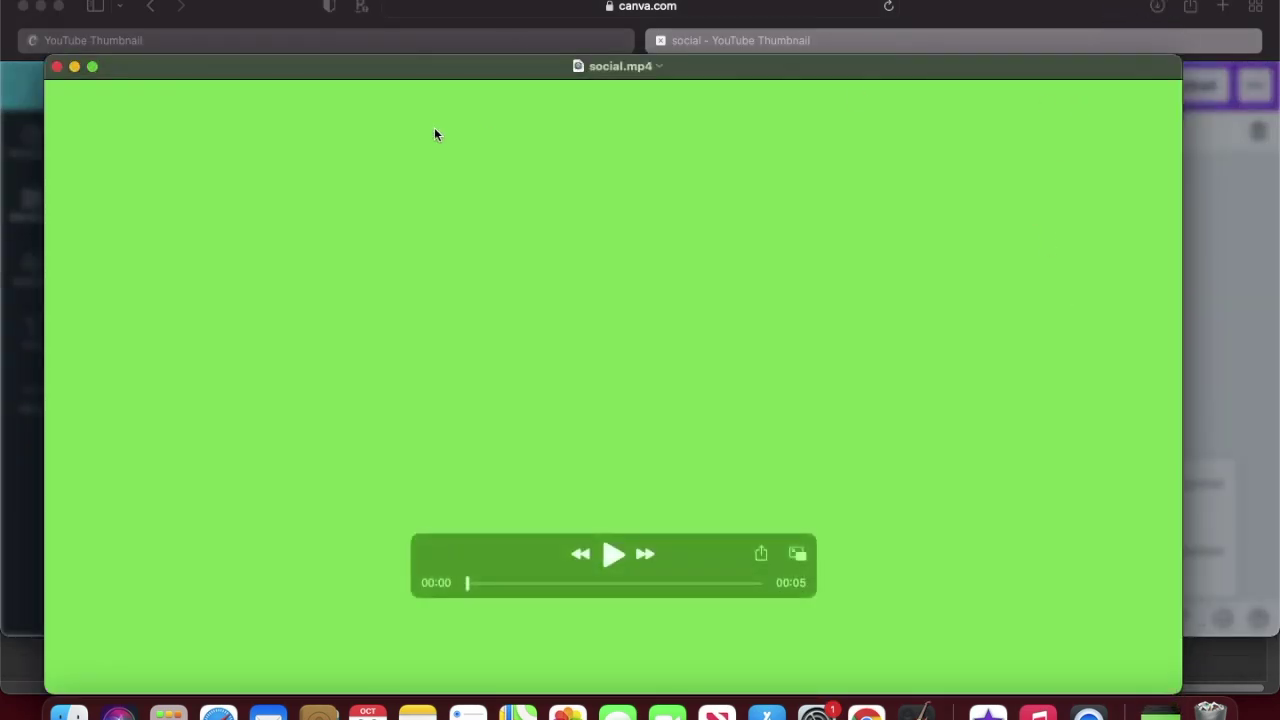
click(57, 66)
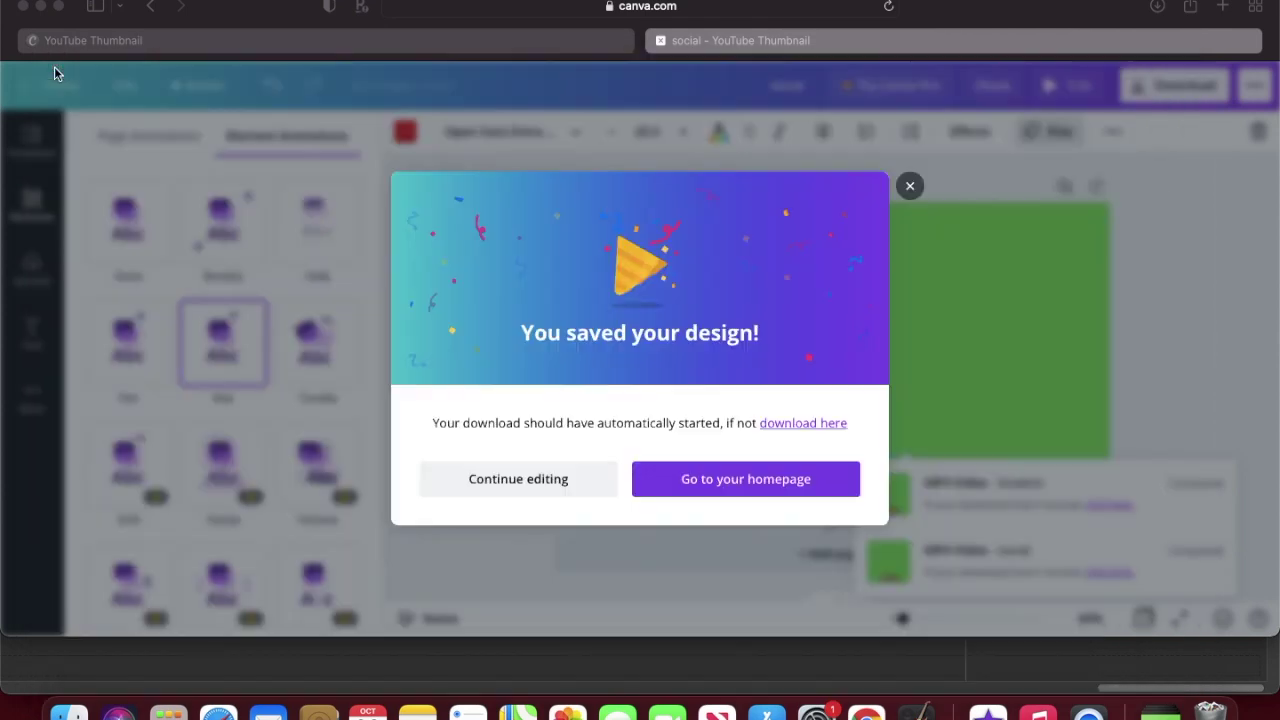
click(41, 8)
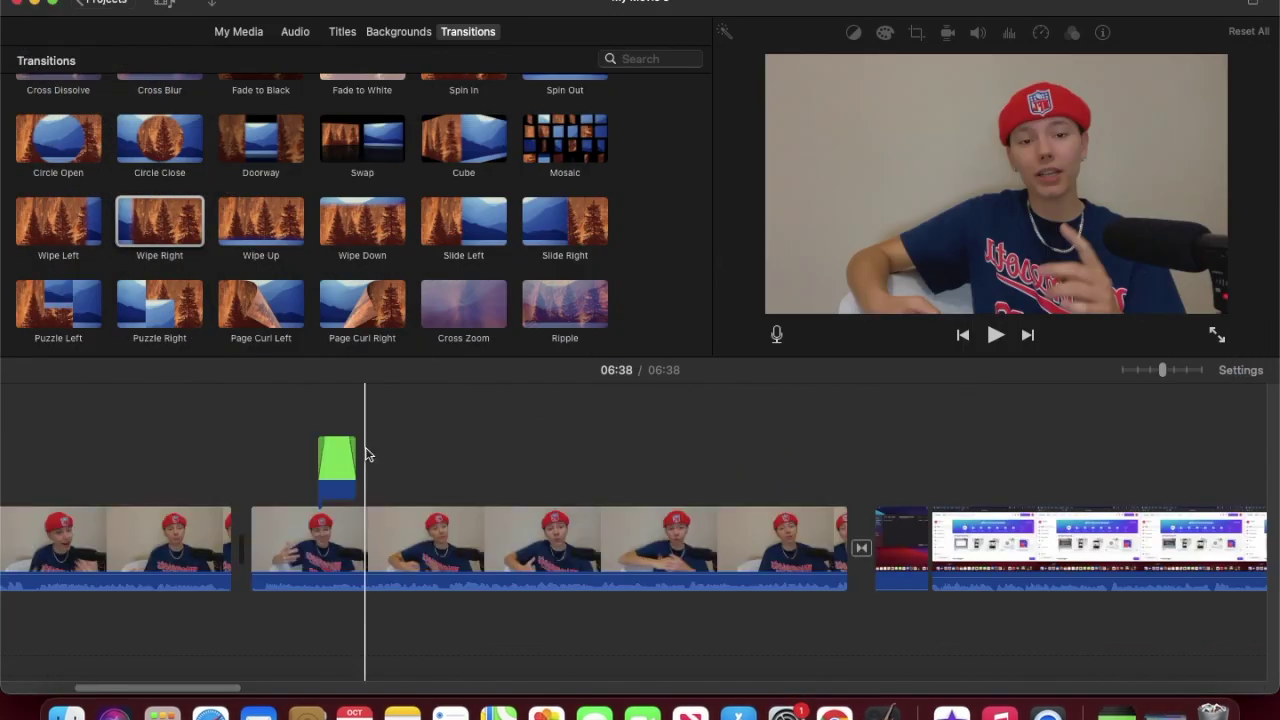
Step: Preview the movie, then import social.mp4 from Downloads into the project media
key(space)
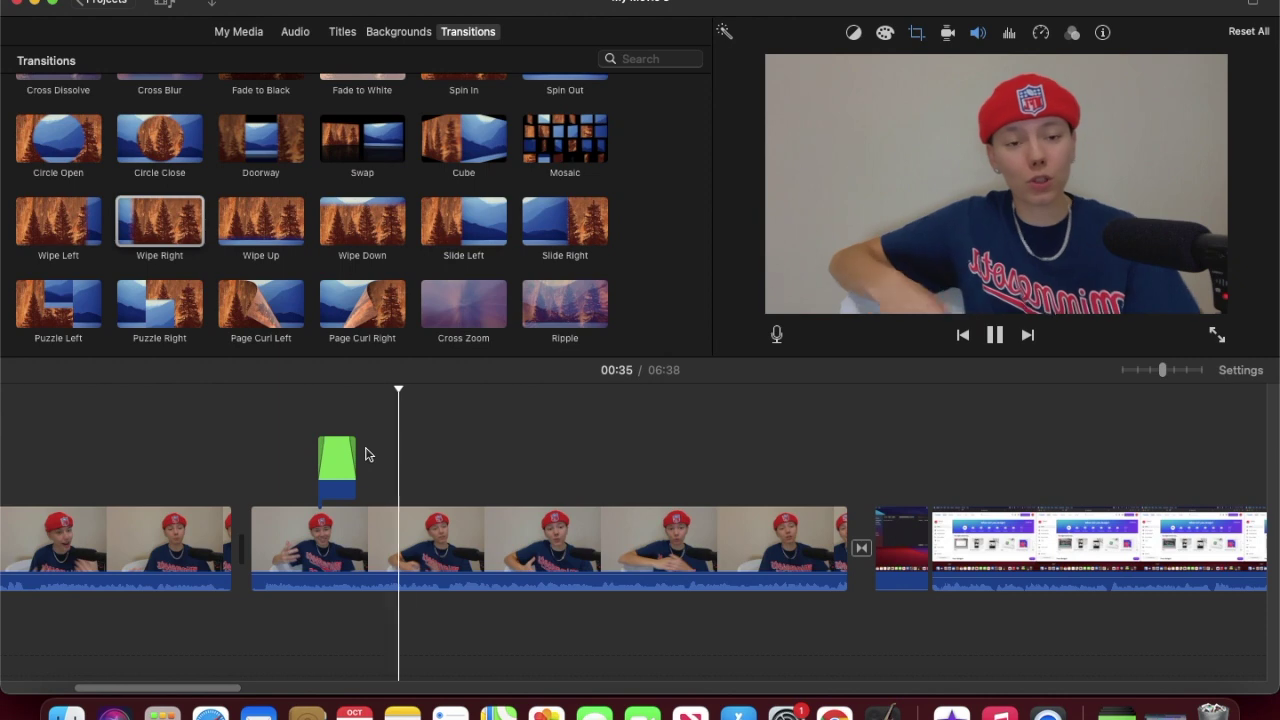
key(space)
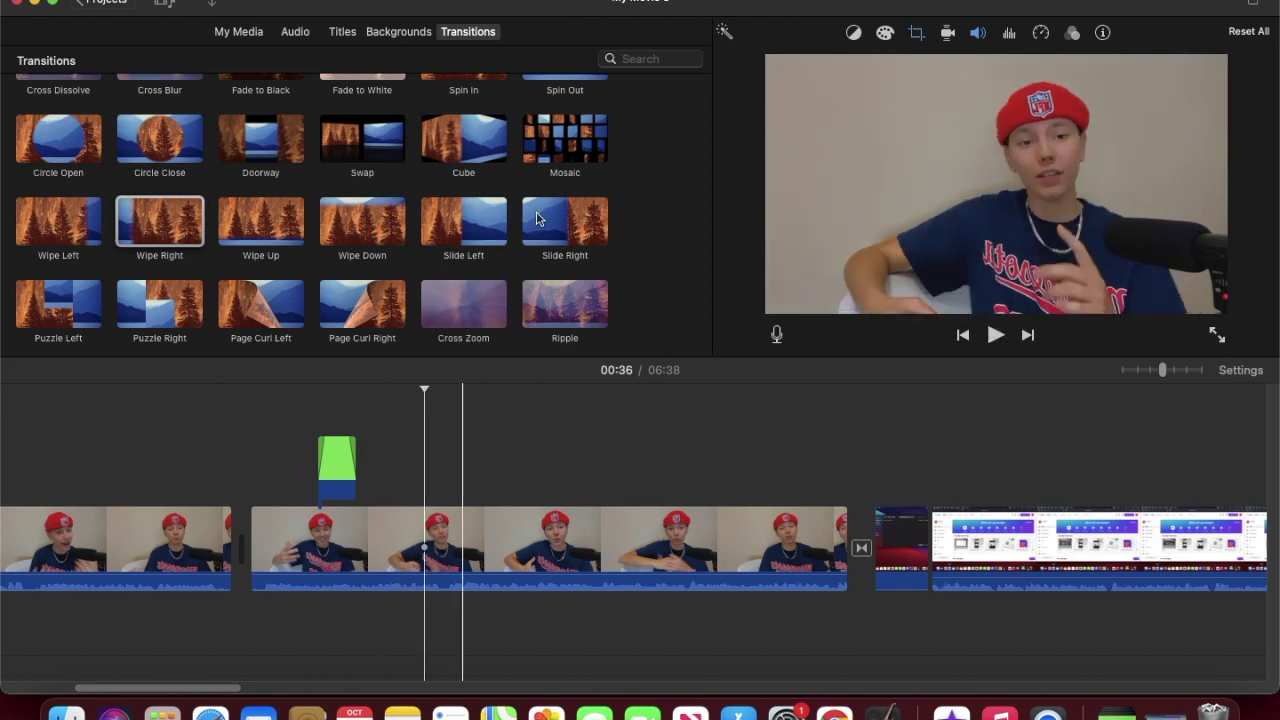
click(212, 8)
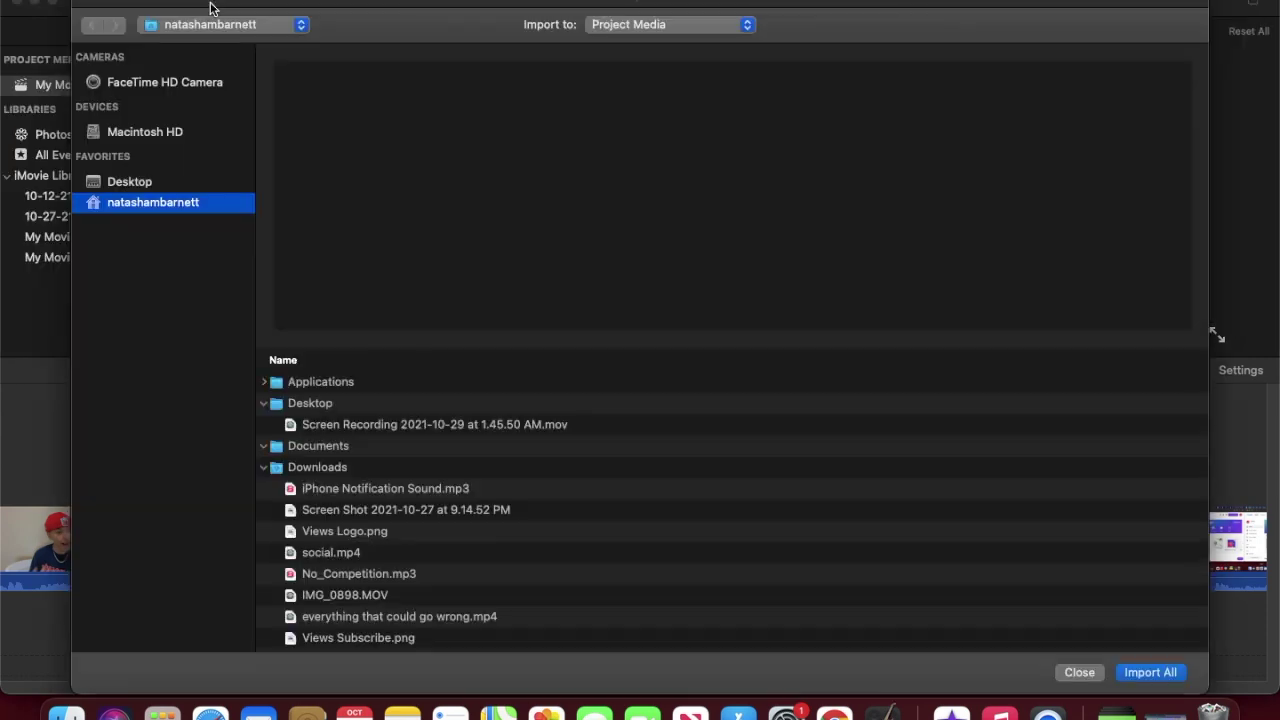
scroll(435, 520, down, 5)
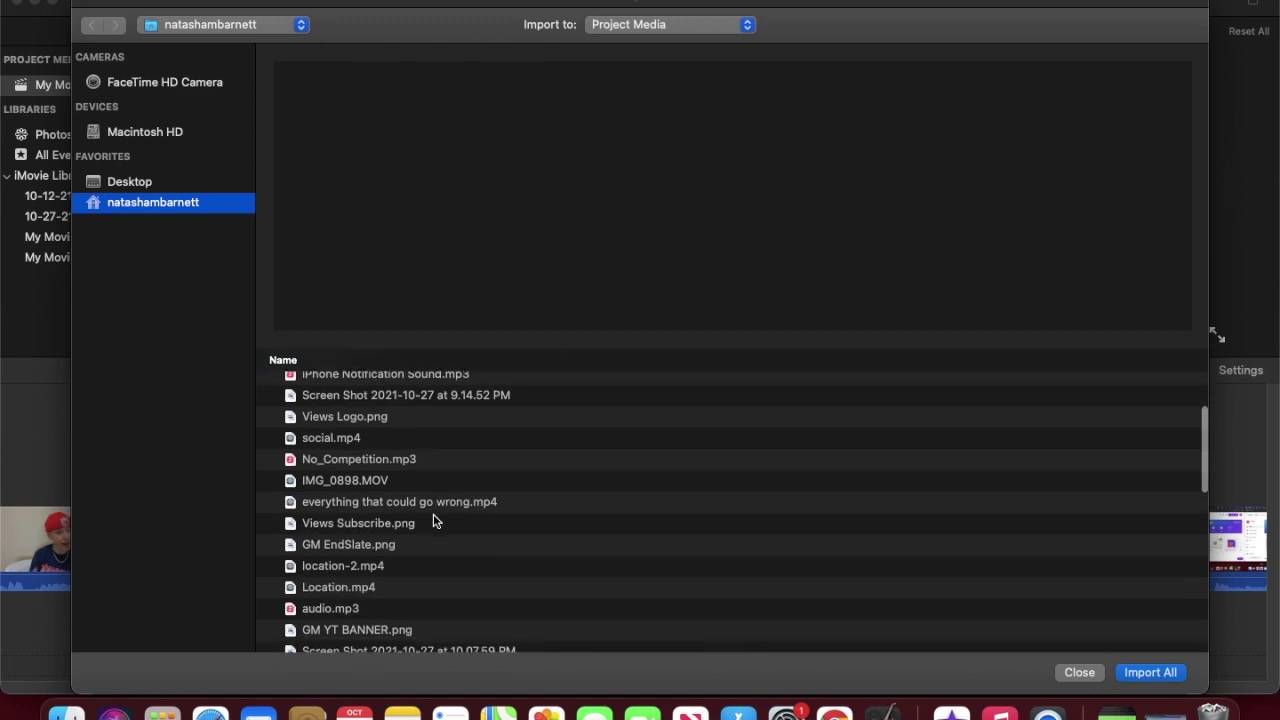
click(370, 440)
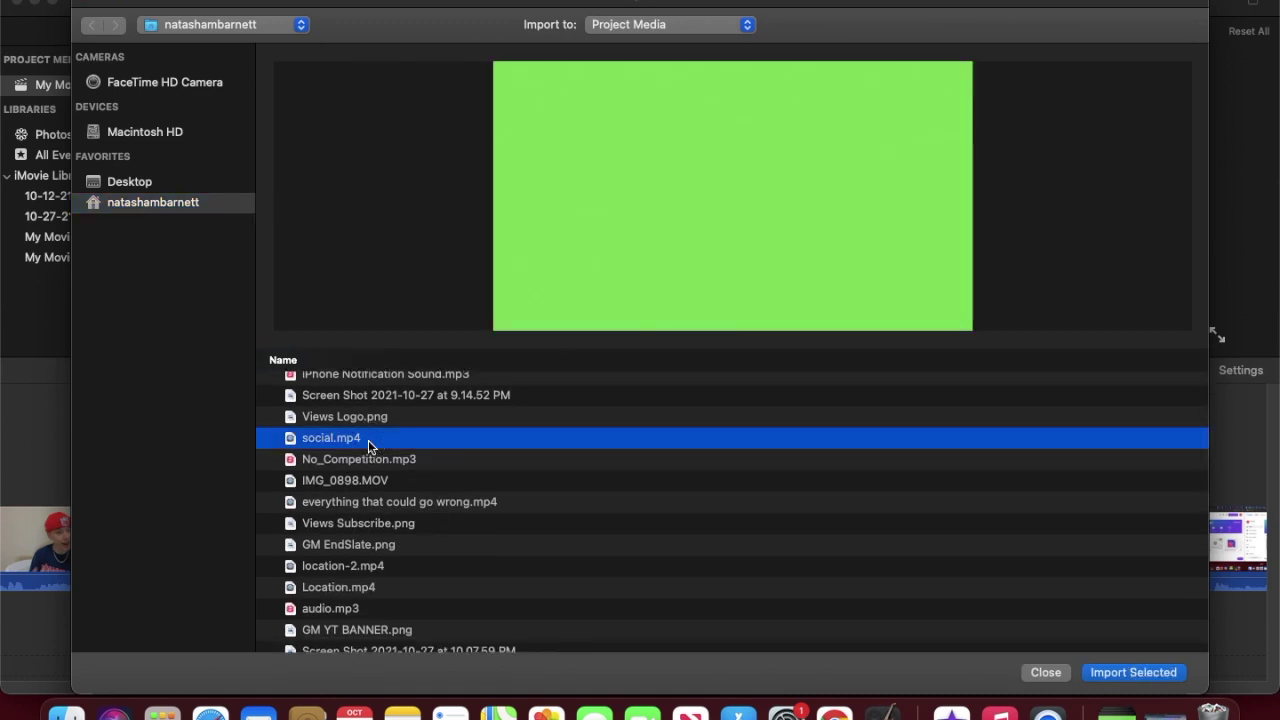
double_click(368, 440)
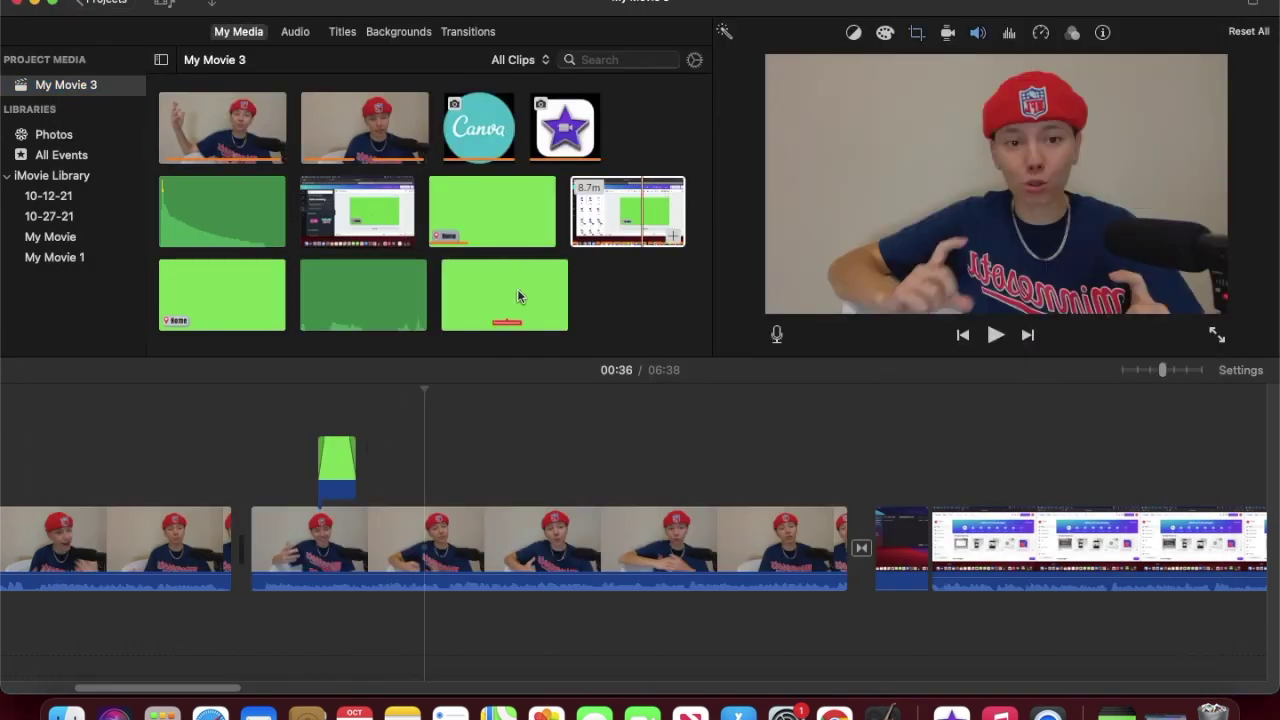
Step: Place social.mp4 above the footage as a Green/Blue Screen overlay and preview it
drag(518, 295, 415, 478)
click(470, 467)
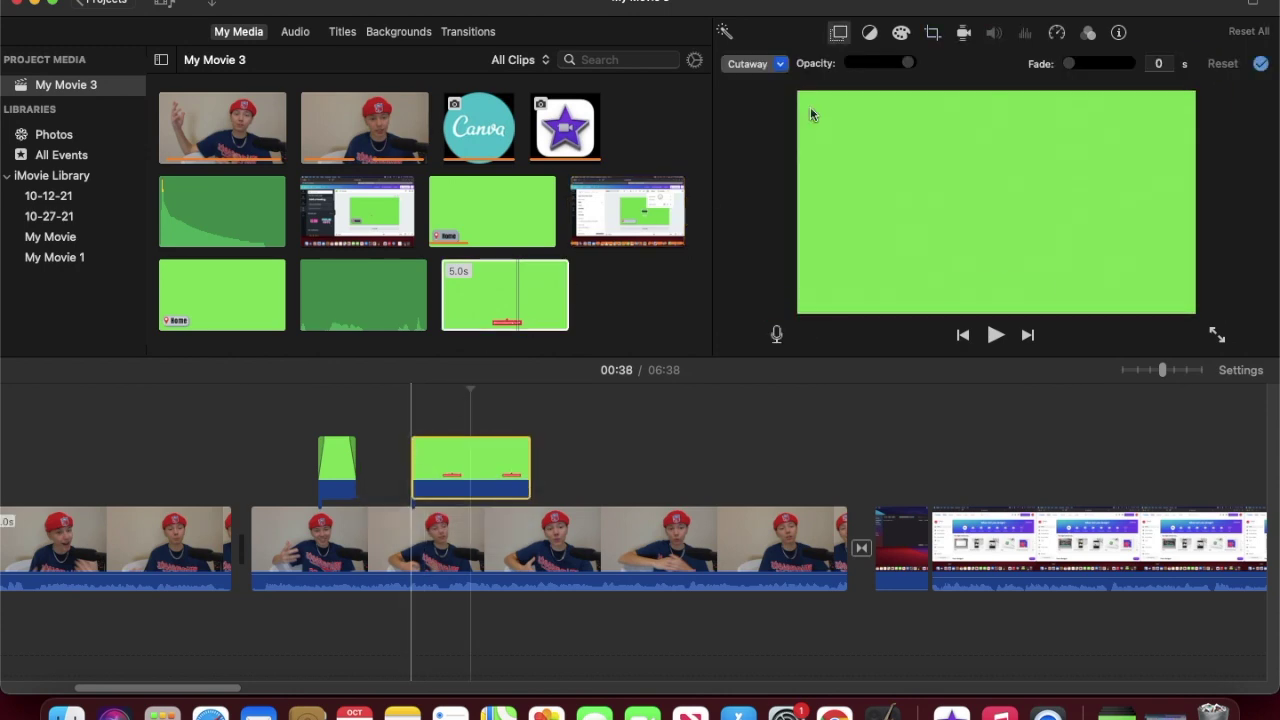
click(755, 63)
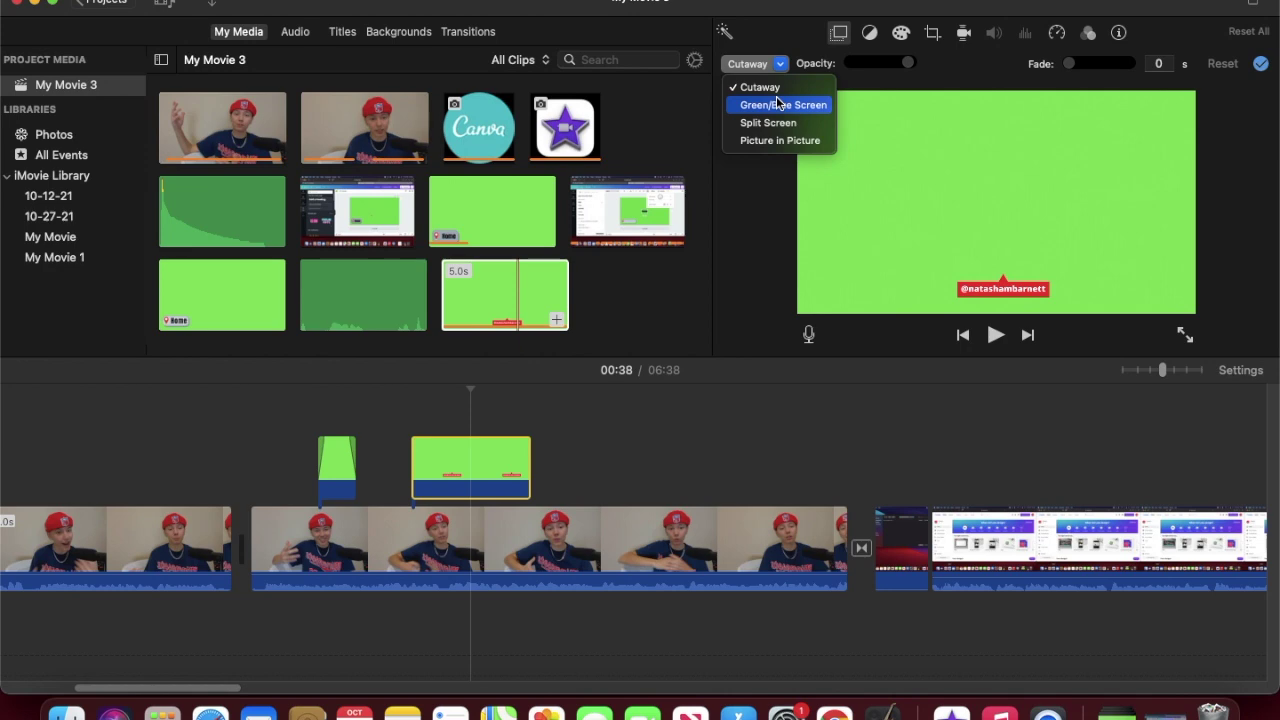
click(782, 105)
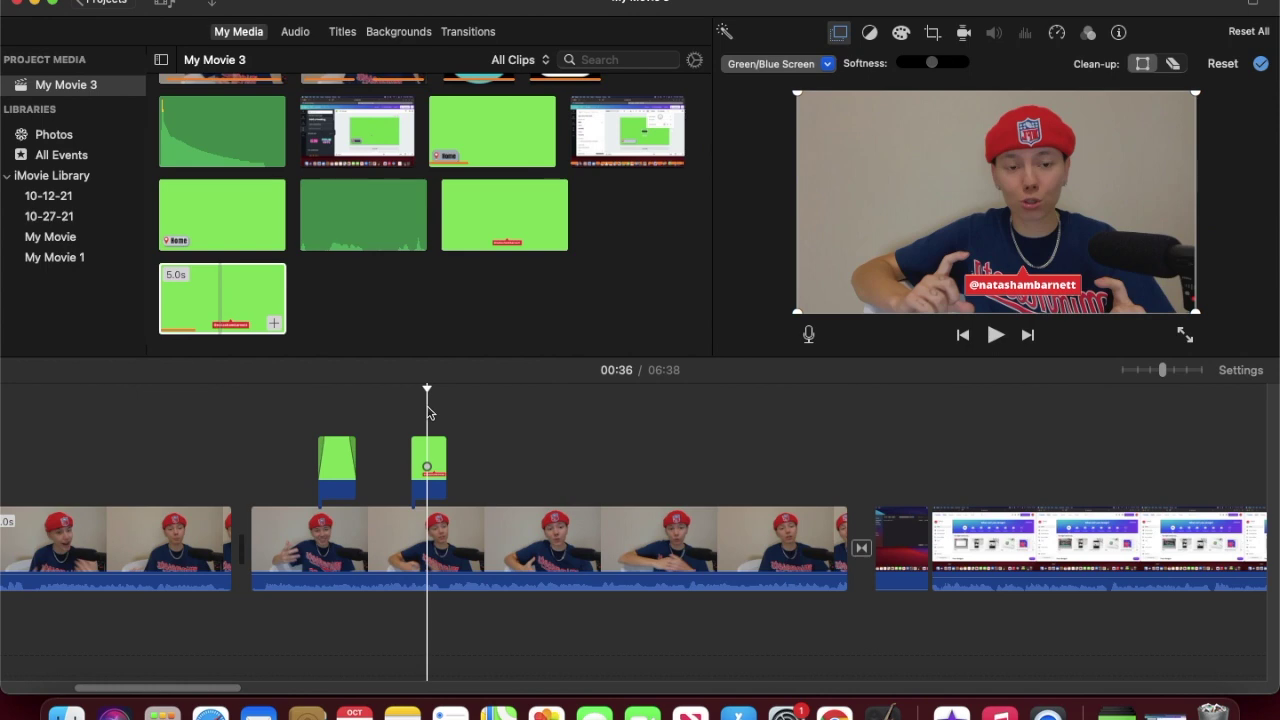
click(407, 430)
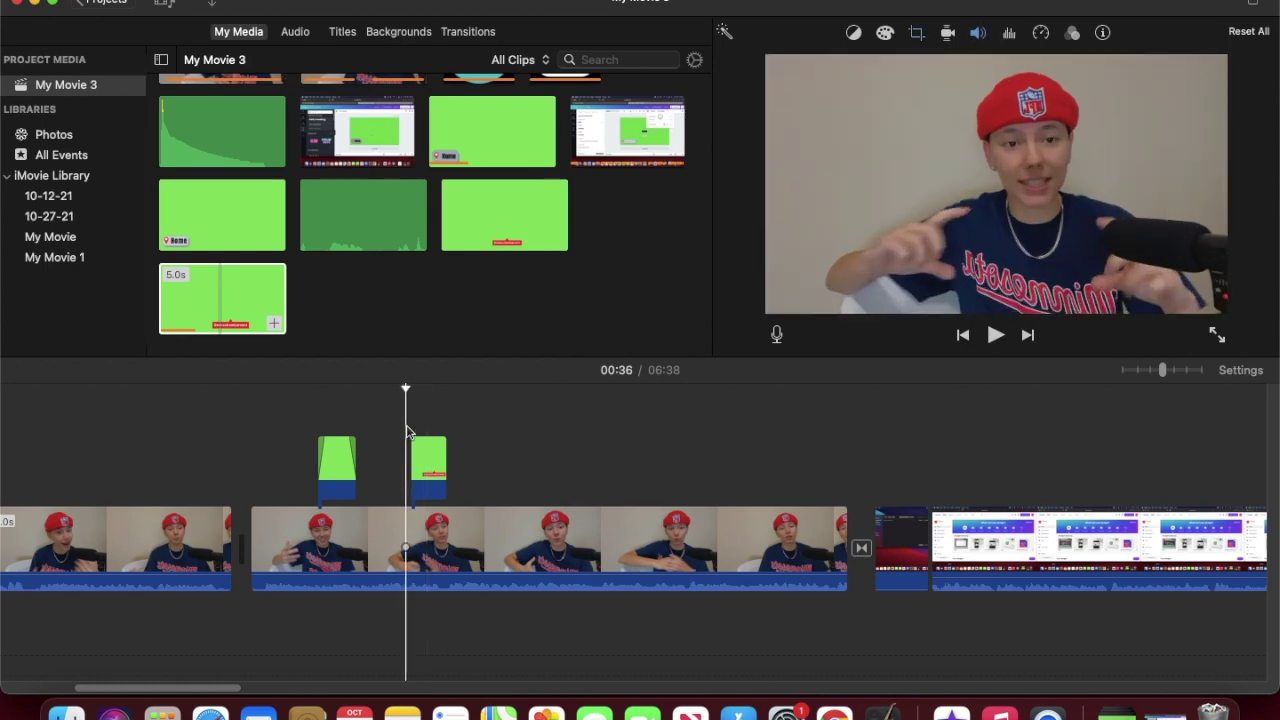
key(space)
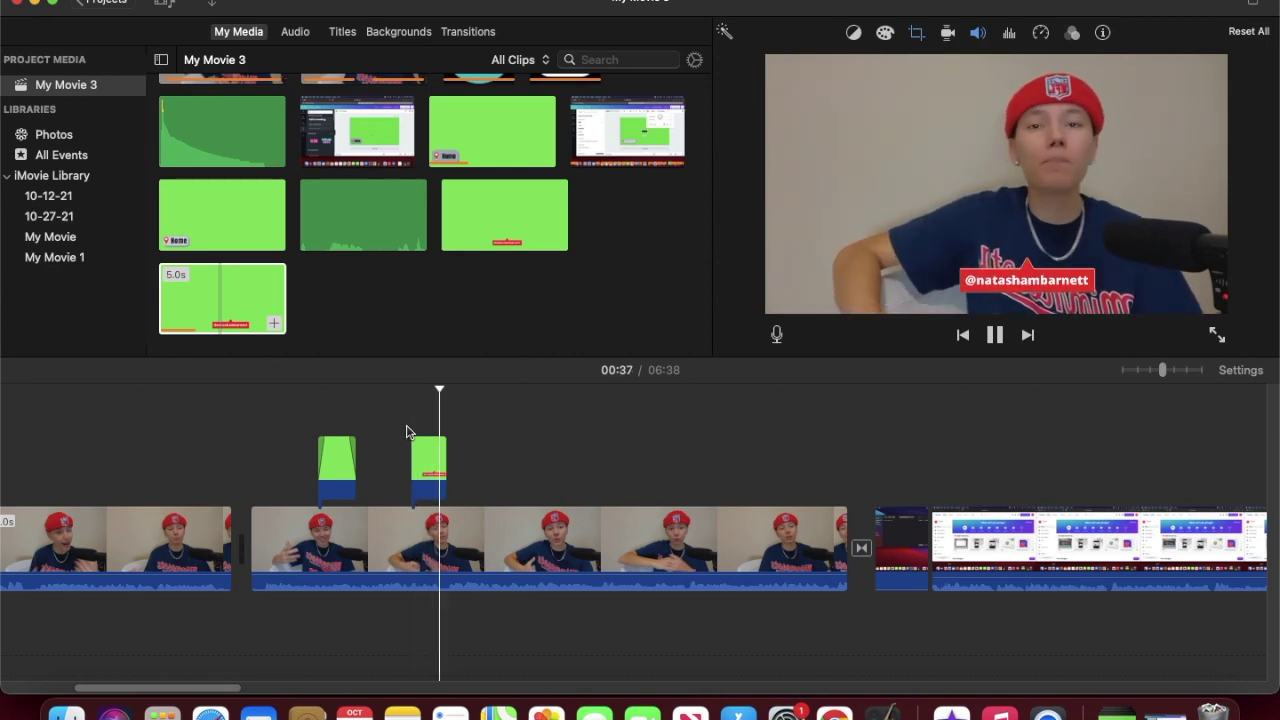
key(space)
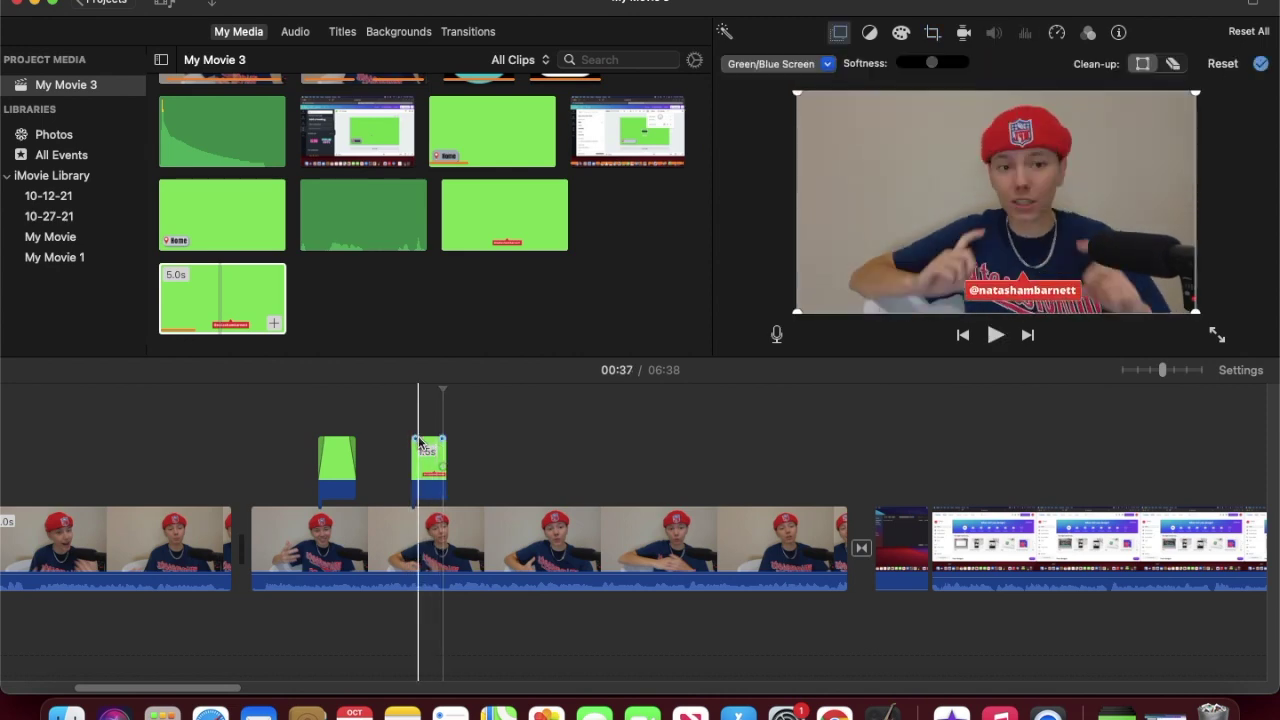
Step: Trim the overlay's start down to 1.5 seconds and replay it to check
drag(417, 438, 417, 439)
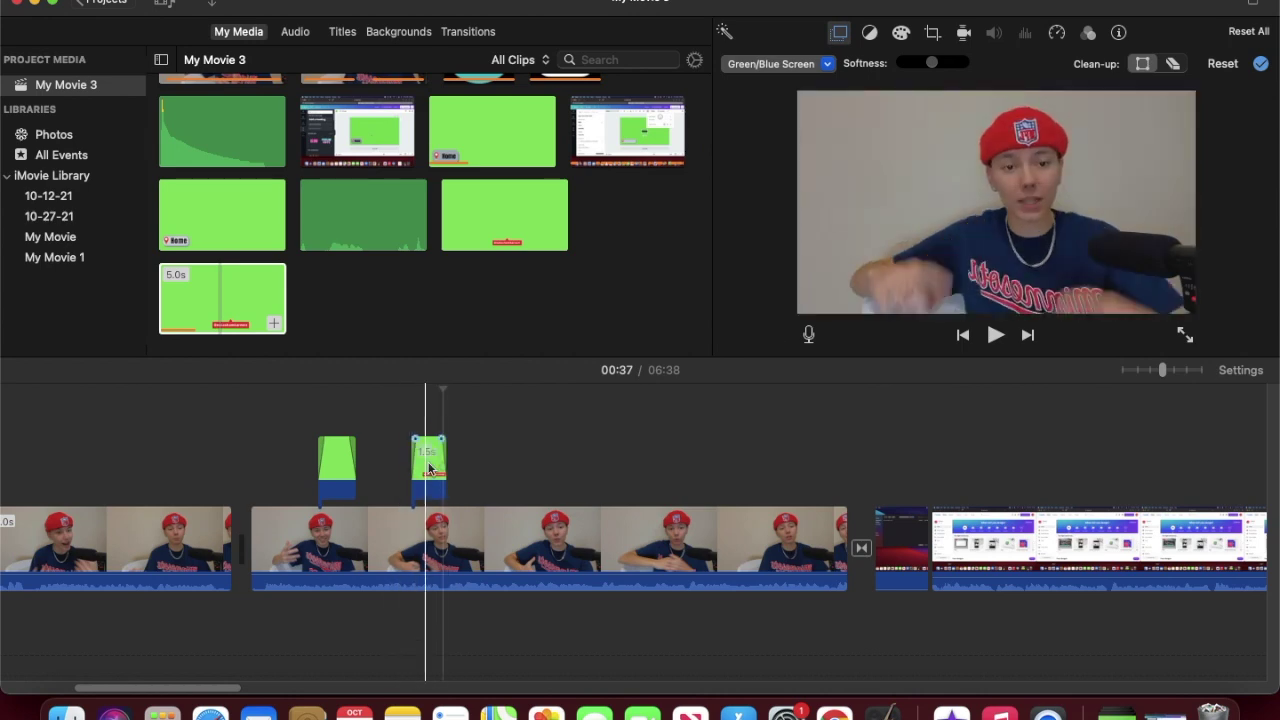
click(390, 453)
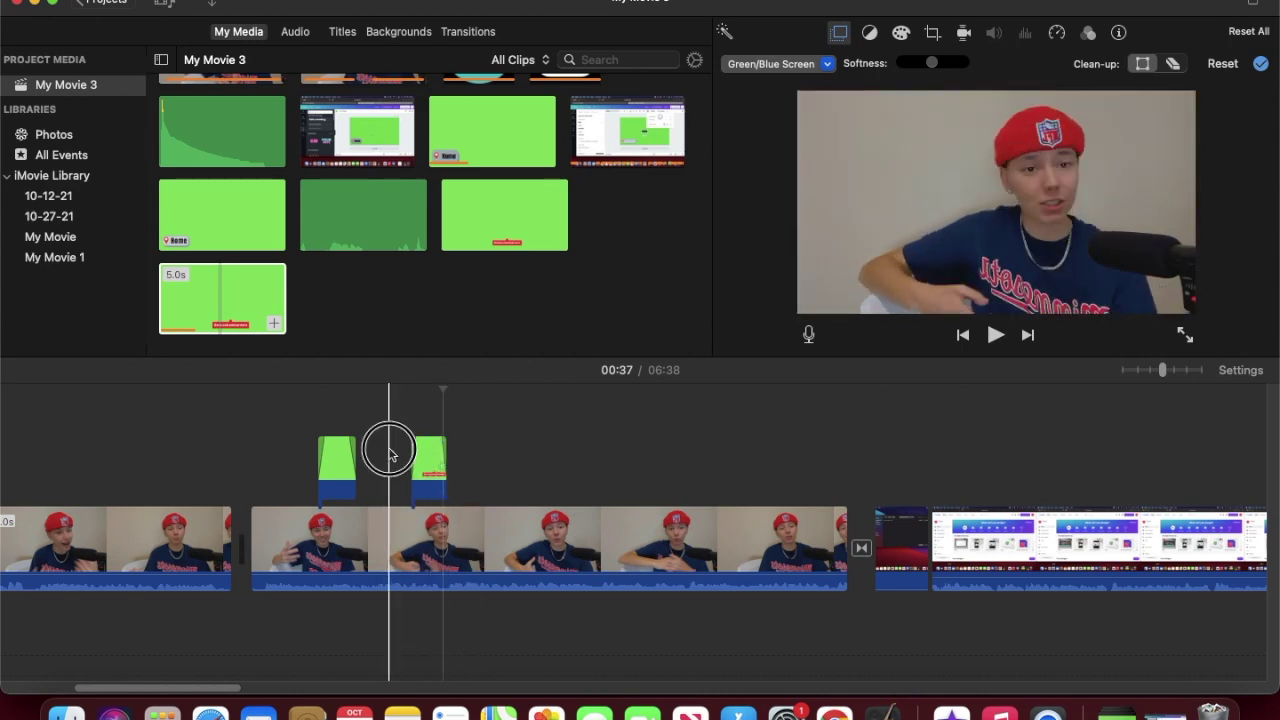
key(space)
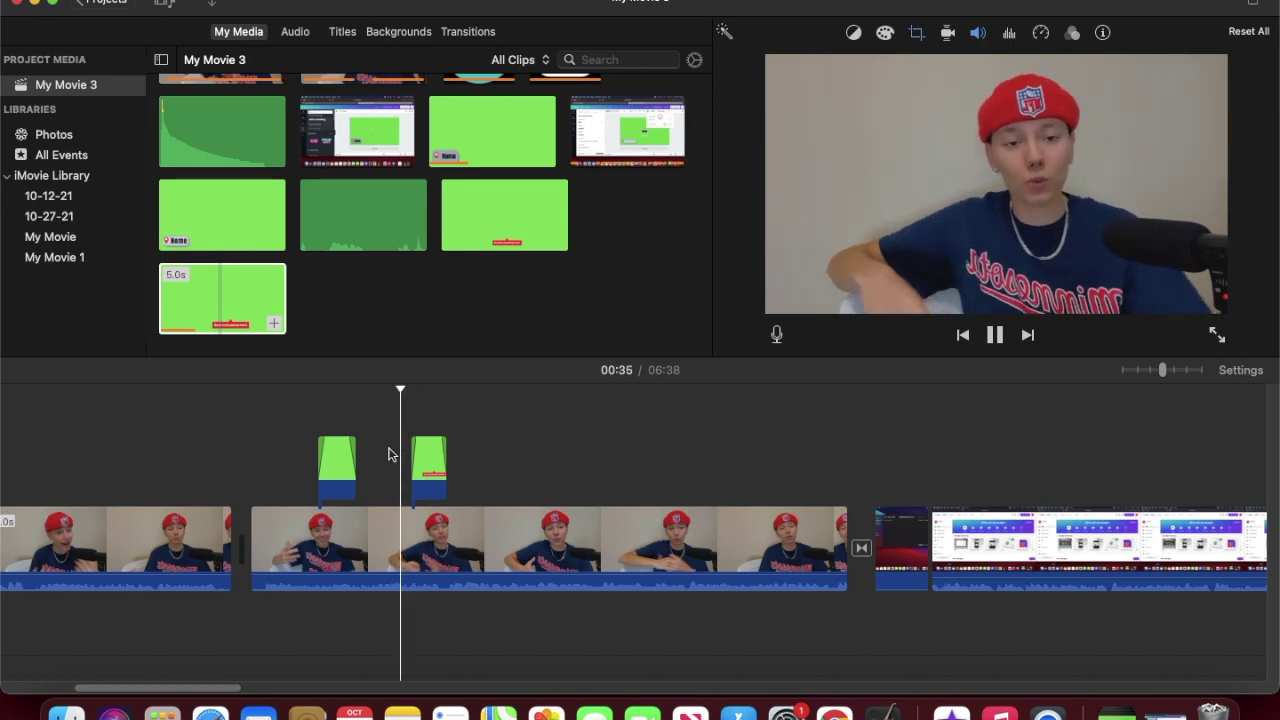
key(space)
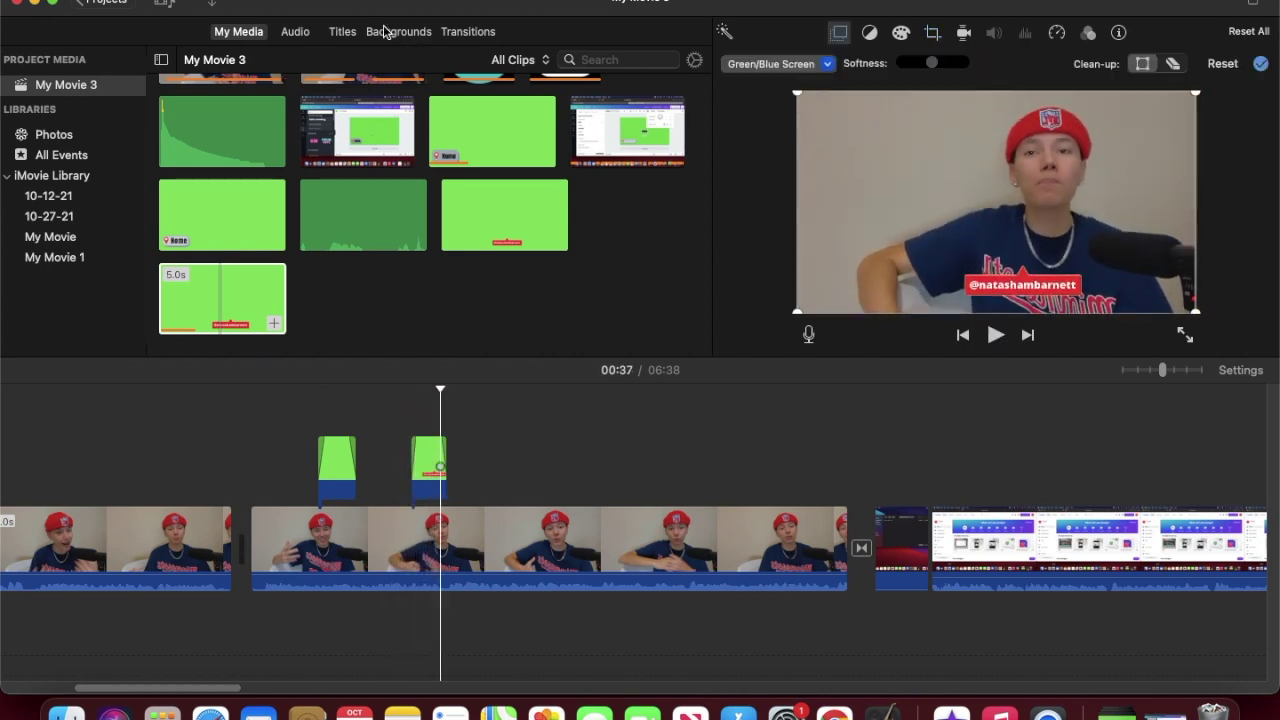
click(280, 33)
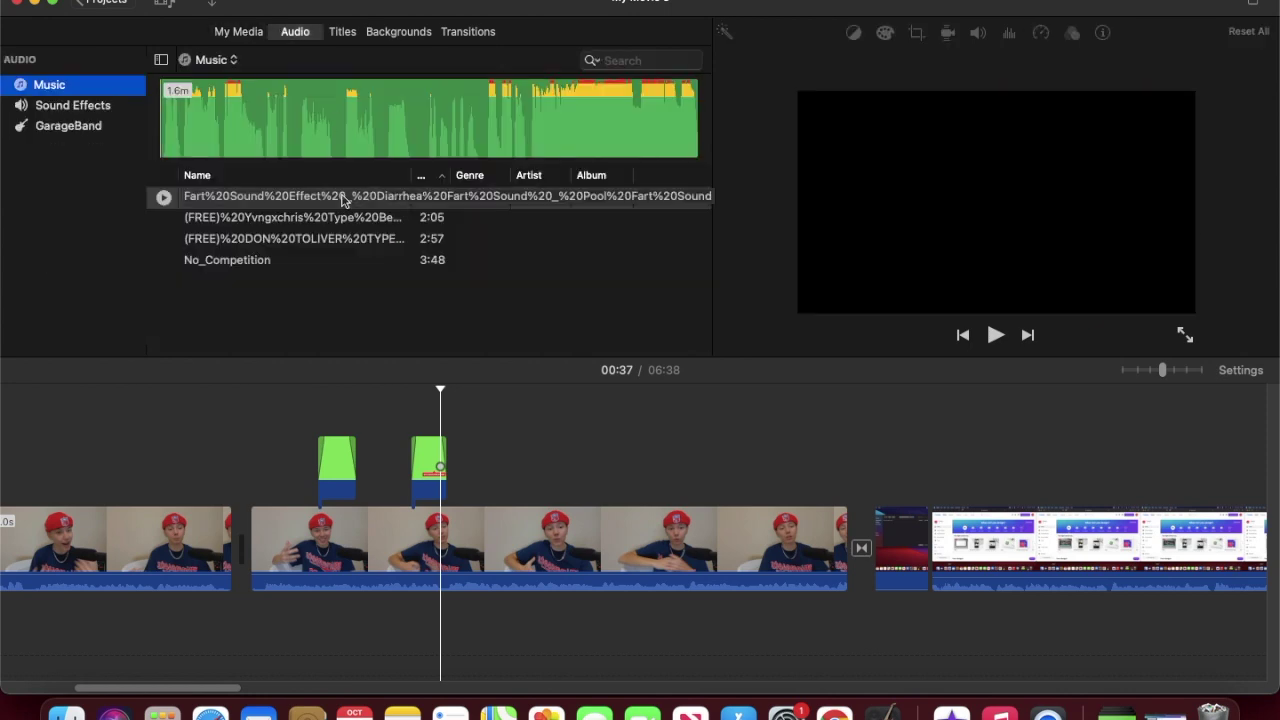
Step: Preview three tracks in the Music library, including No_Competition
click(290, 220)
click(295, 244)
click(286, 260)
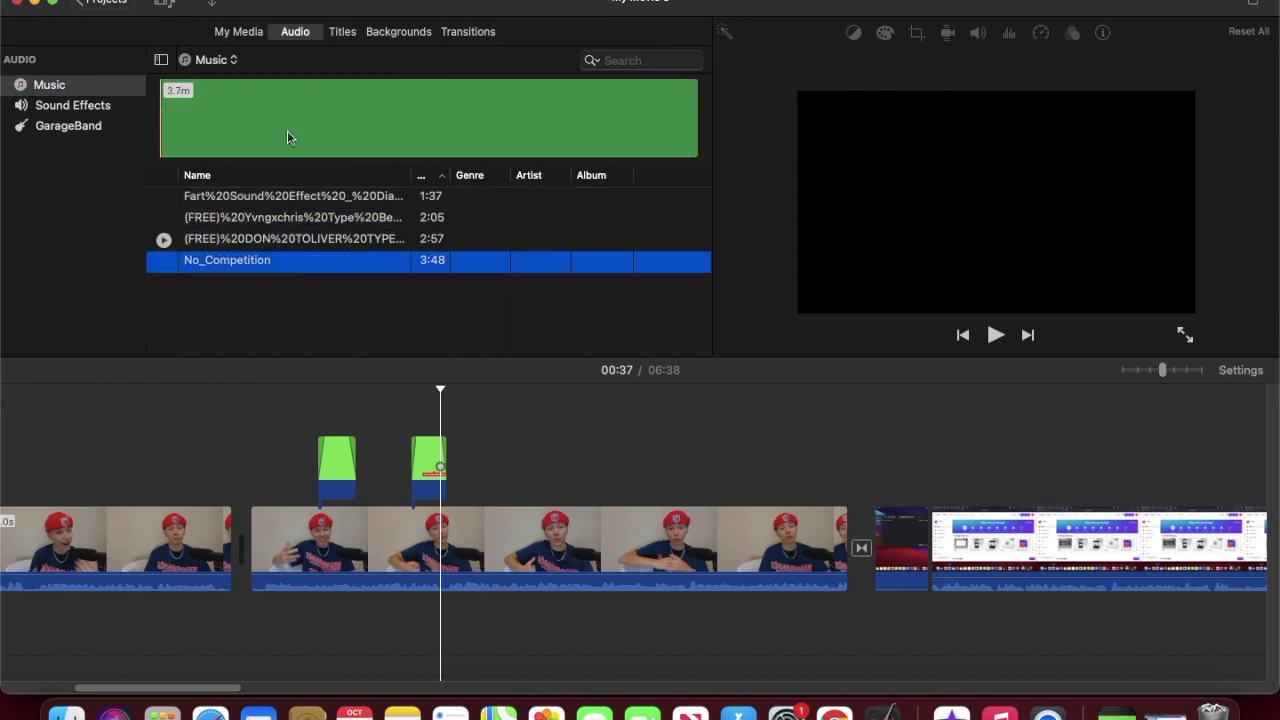
Step: Import iPhone Notification Sound.mp3 and align it beneath the footage at the overlay's start
click(213, 5)
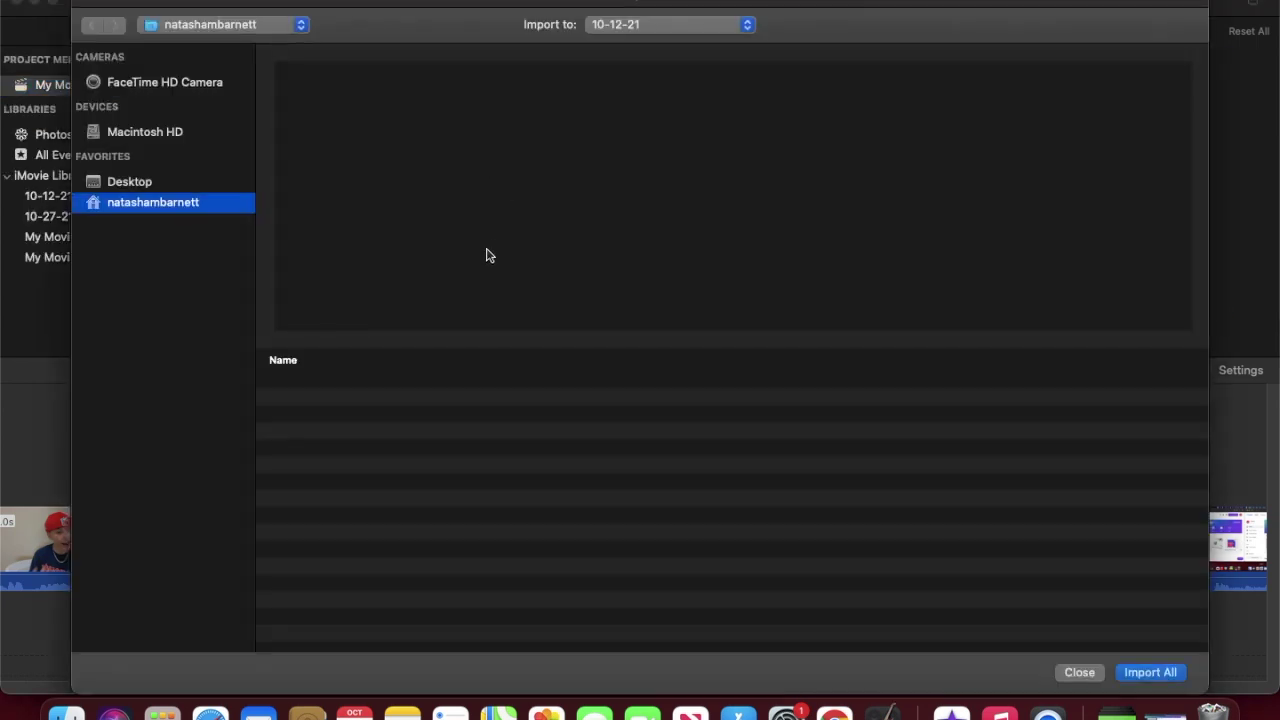
scroll(422, 482, down, 10)
scroll(422, 470, up, 3)
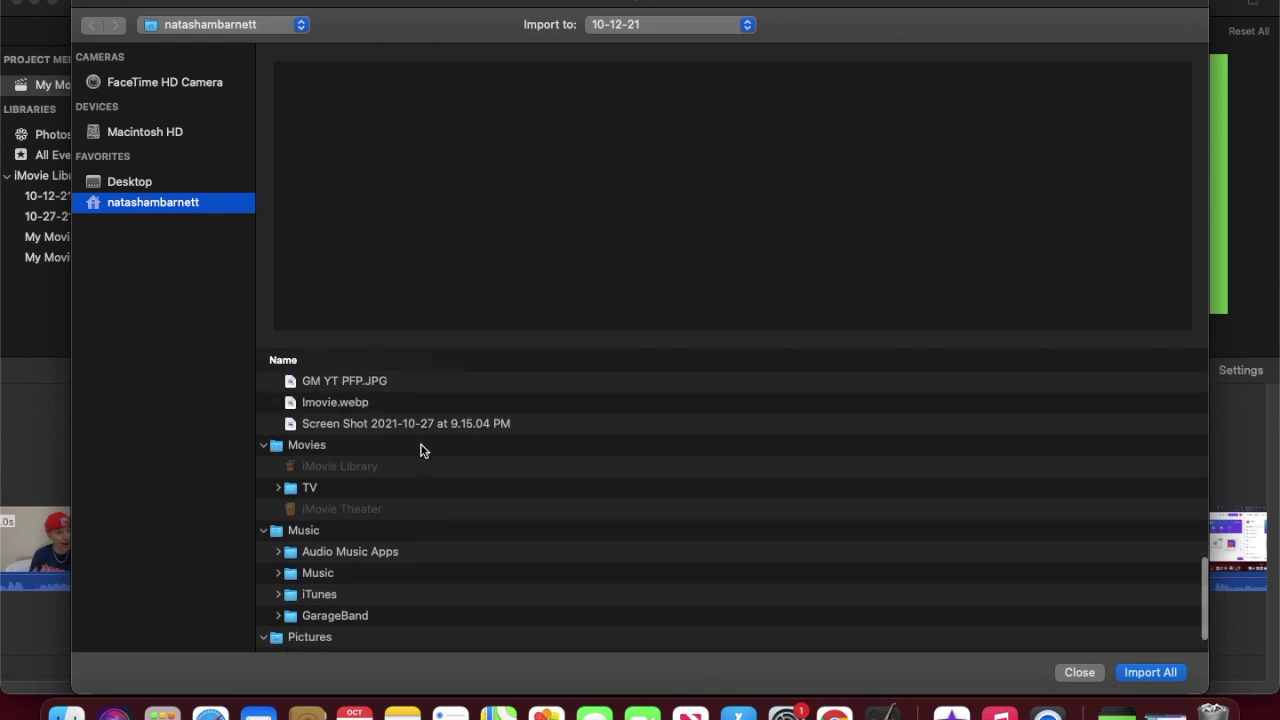
scroll(420, 450, up, 10)
click(393, 424)
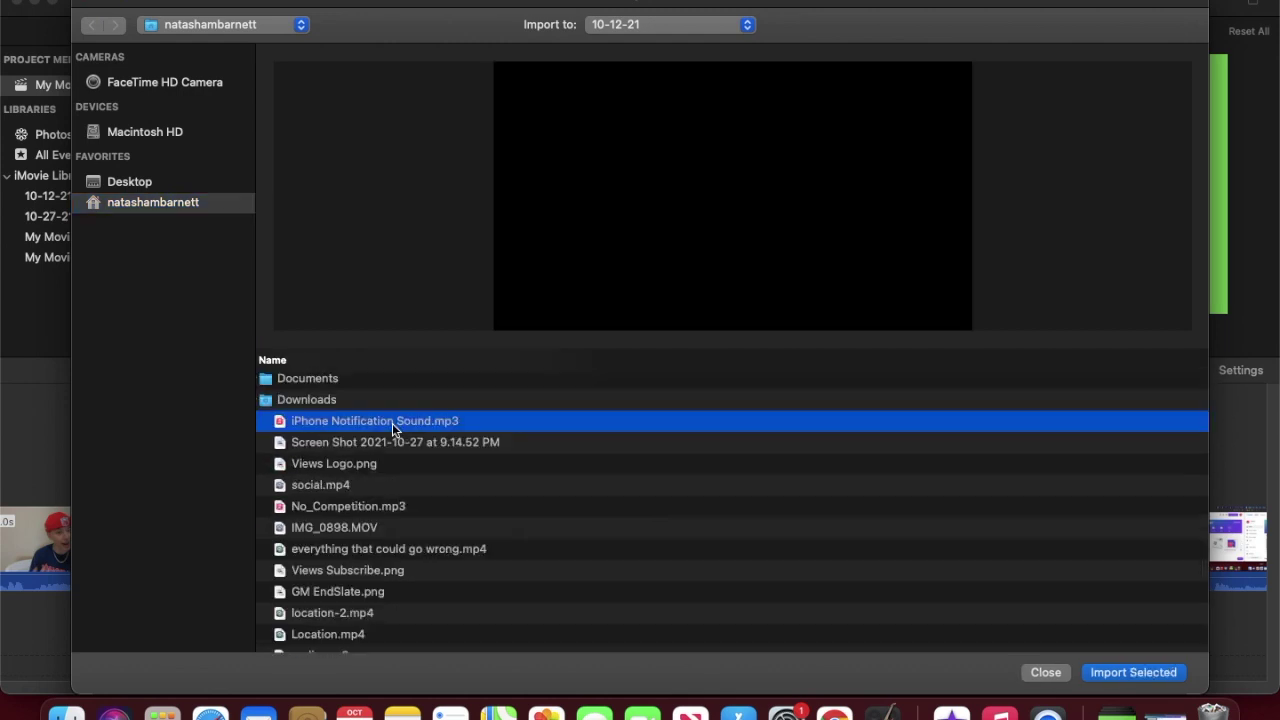
double_click(392, 423)
drag(221, 117, 446, 628)
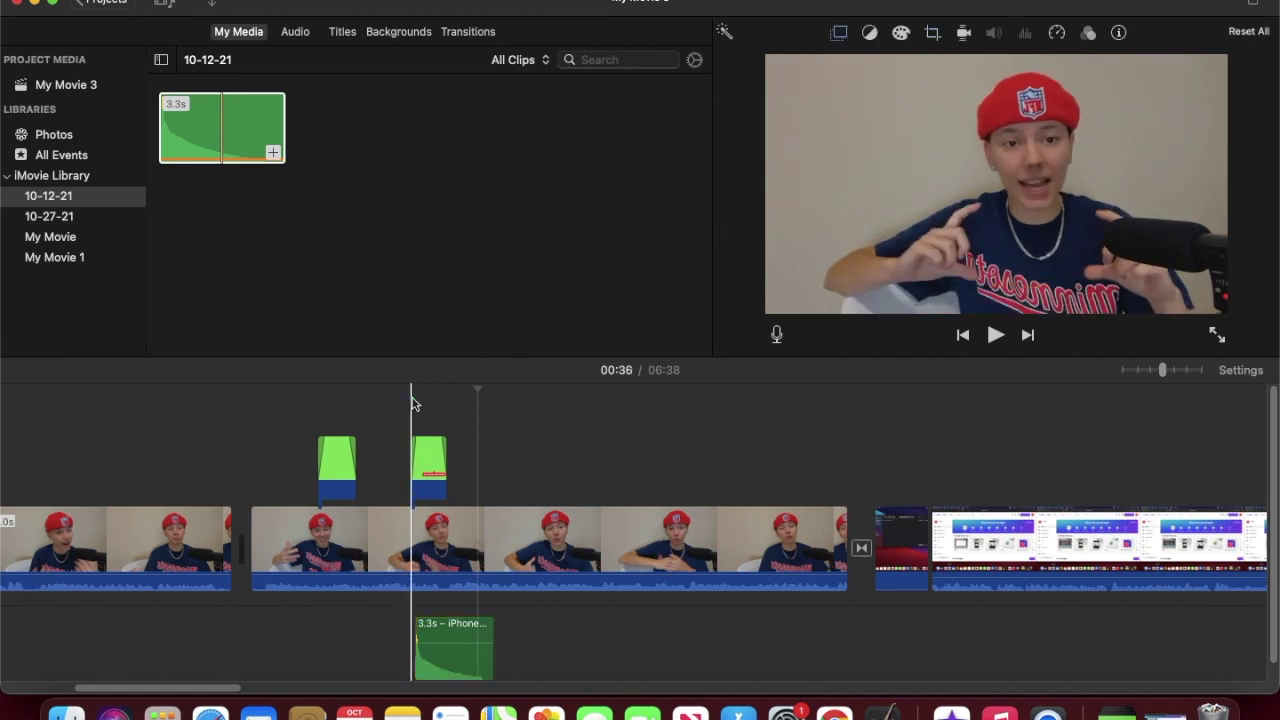
drag(455, 672, 451, 671)
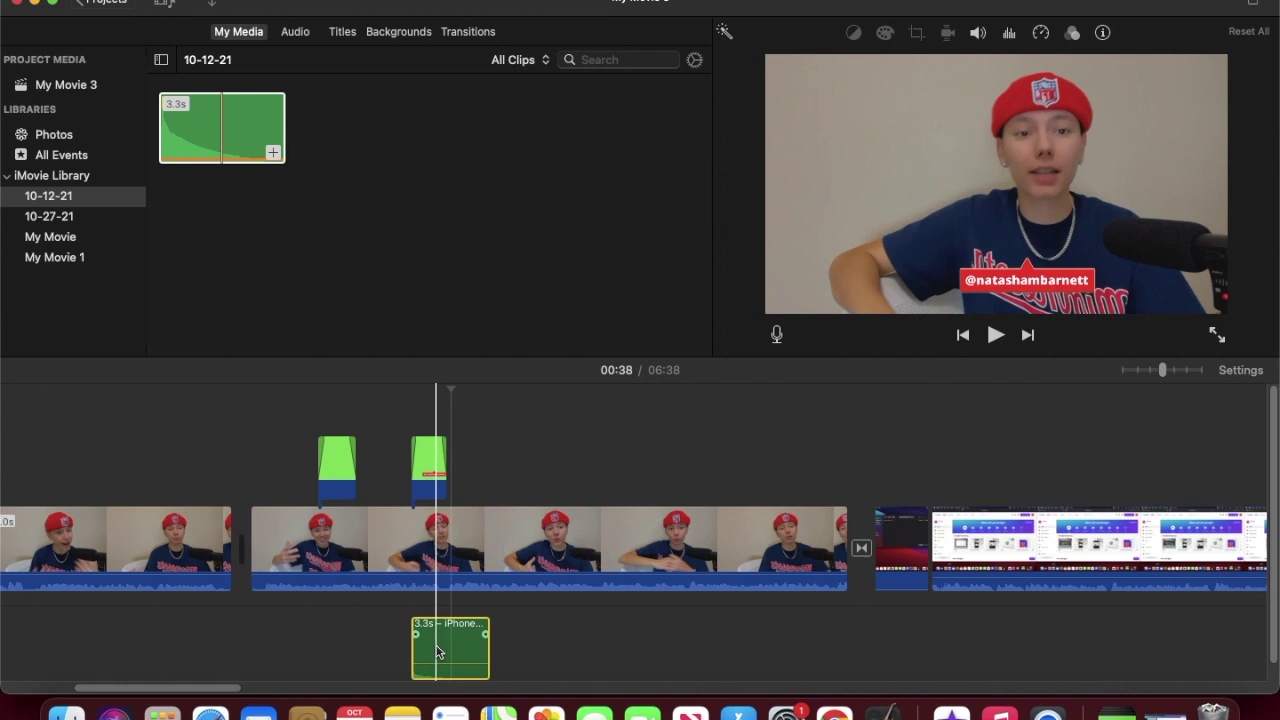
Step: Play back the handle overlay with its notification sound from just before it starts
click(402, 430)
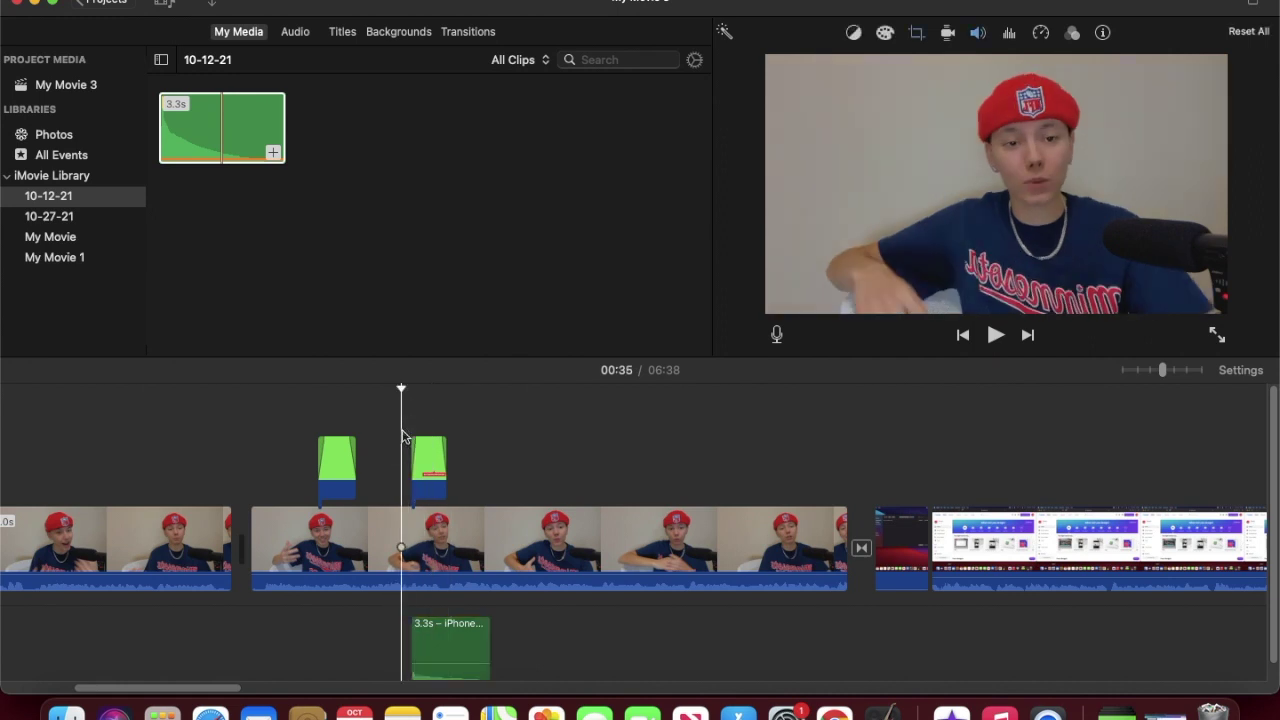
key(space)
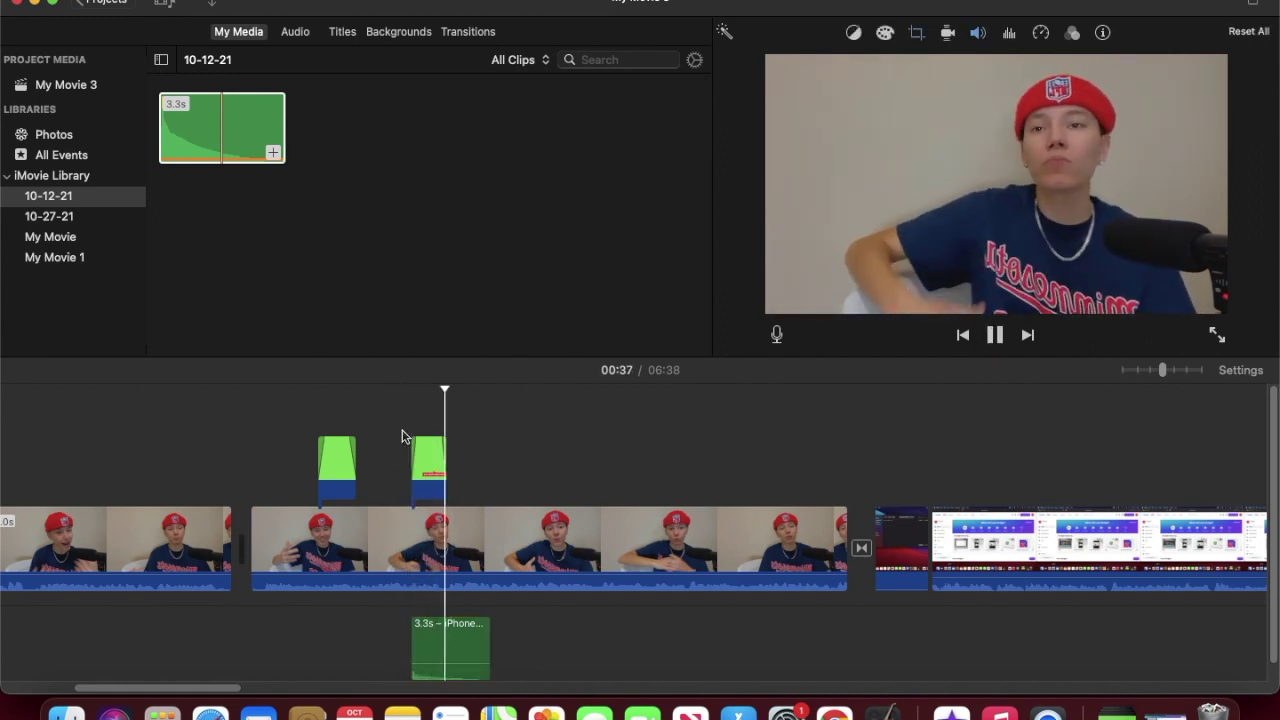
click(402, 436)
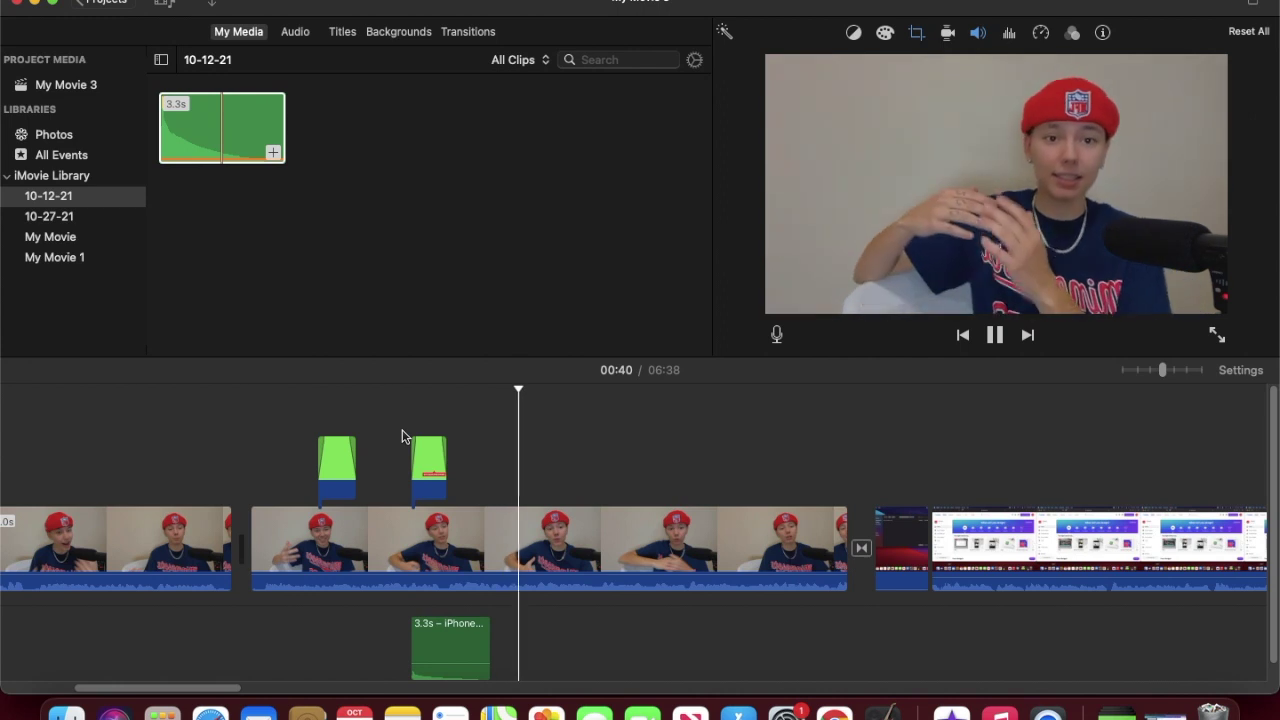
key(space)
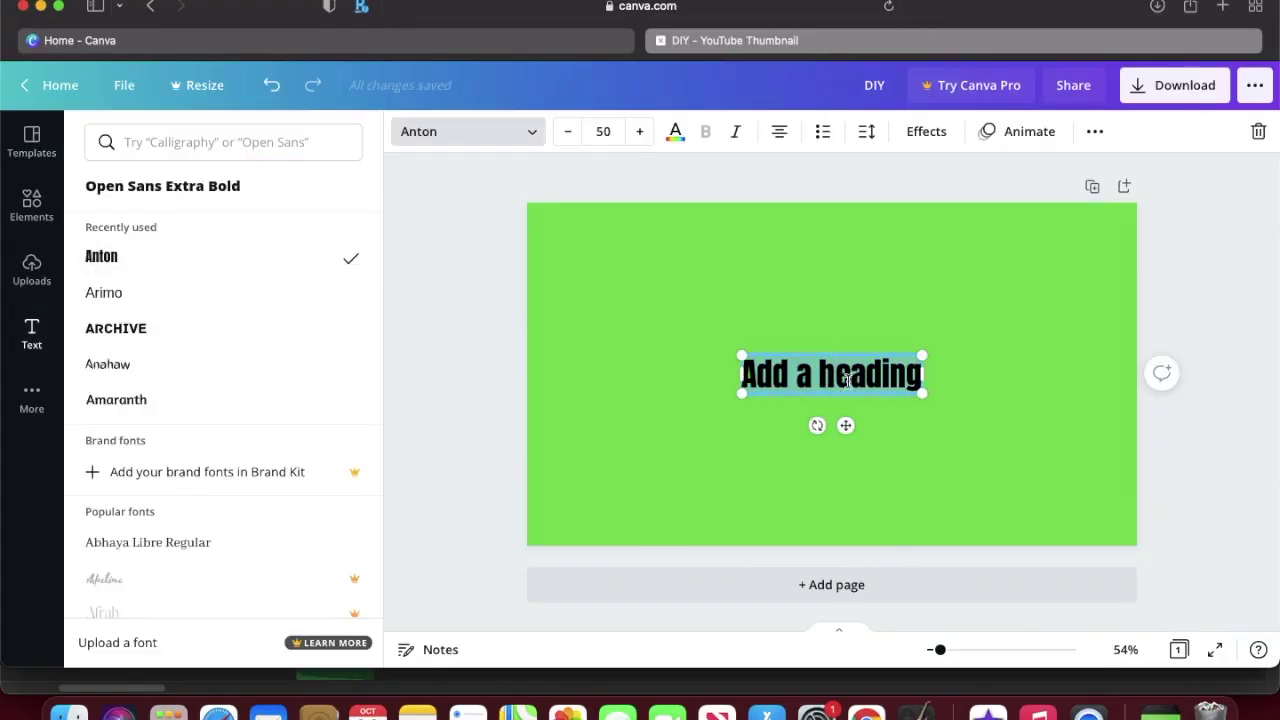
Step: Add a 'What you will need:' heading with letter spacing 26, shrunk and placed top-left
text(What you will need:)
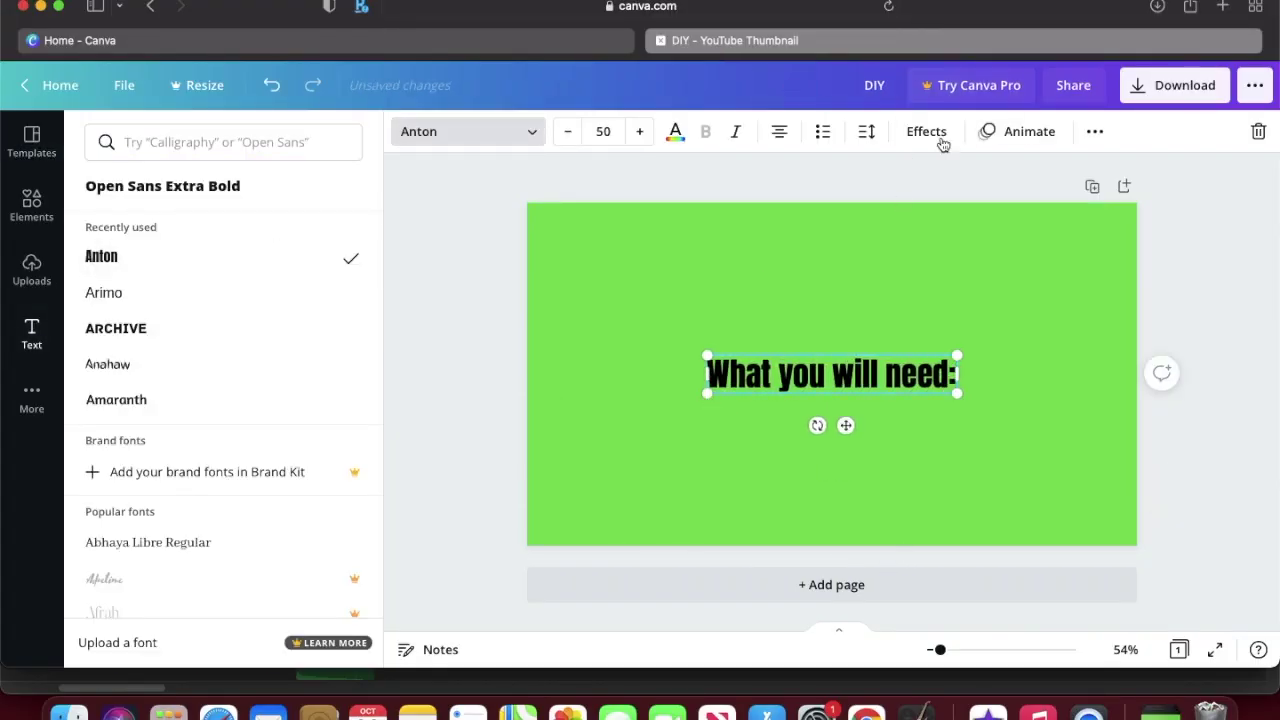
click(866, 131)
drag(1000, 191, 1007, 201)
drag(849, 373, 714, 243)
drag(829, 263, 734, 257)
click(480, 320)
Step: Add a left-aligned list '- Paint', '-Canvas', '-PaintBrush' under the heading
click(190, 224)
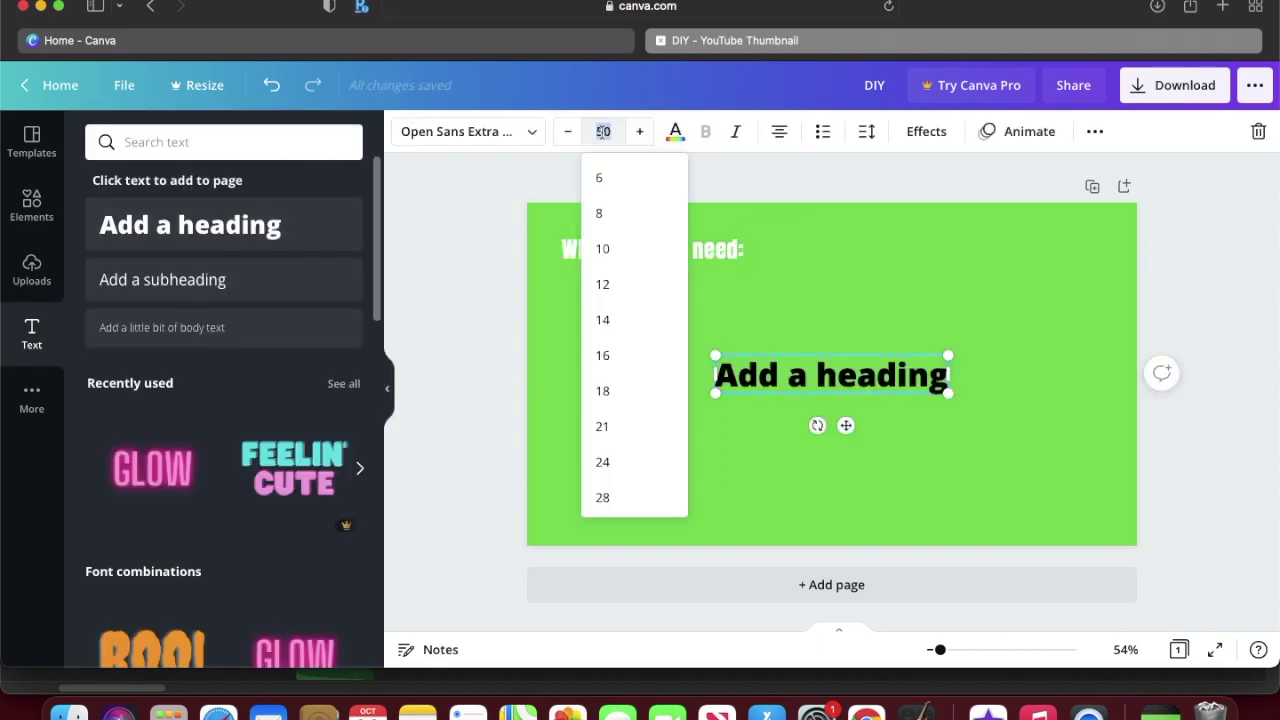
text(- Paint)
key(Return)
text(-PaintBrush)
click(779, 131)
click(854, 368)
key(Return)
text(-Canvas)
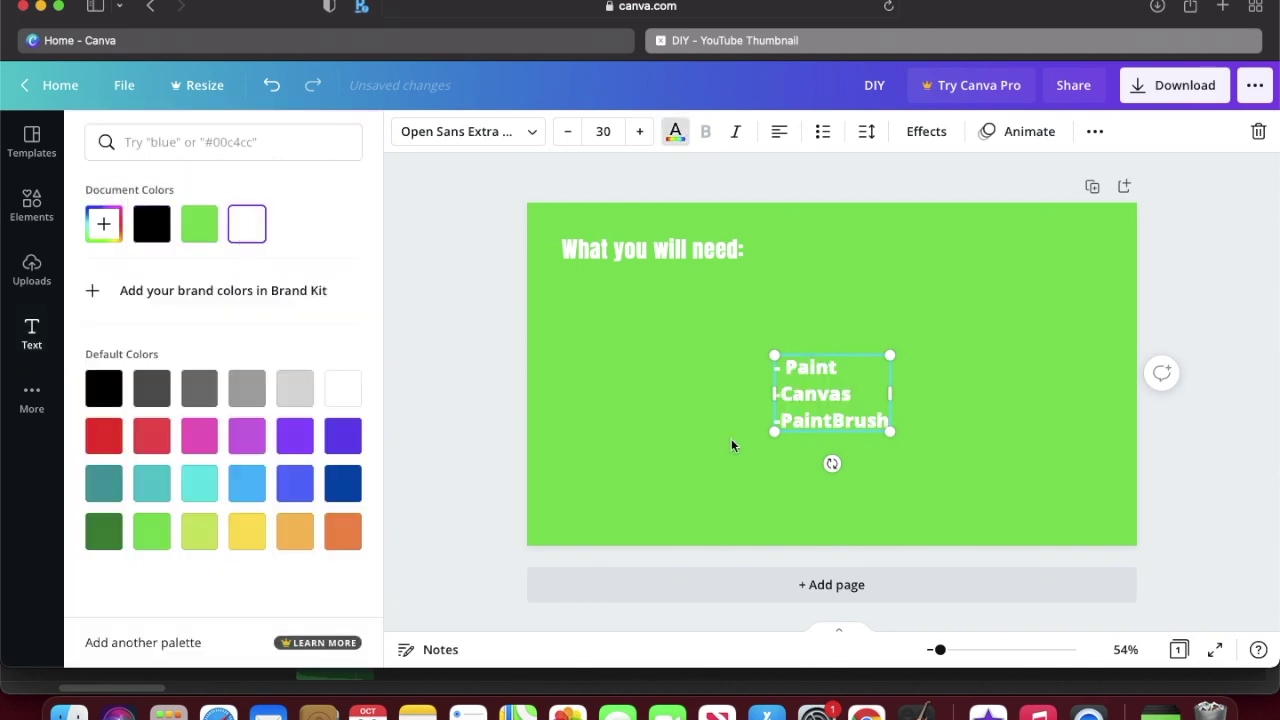
drag(846, 463, 623, 306)
Step: Give the heading the Lift effect and the Typewriter animation
click(700, 249)
click(926, 131)
click(317, 251)
click(463, 346)
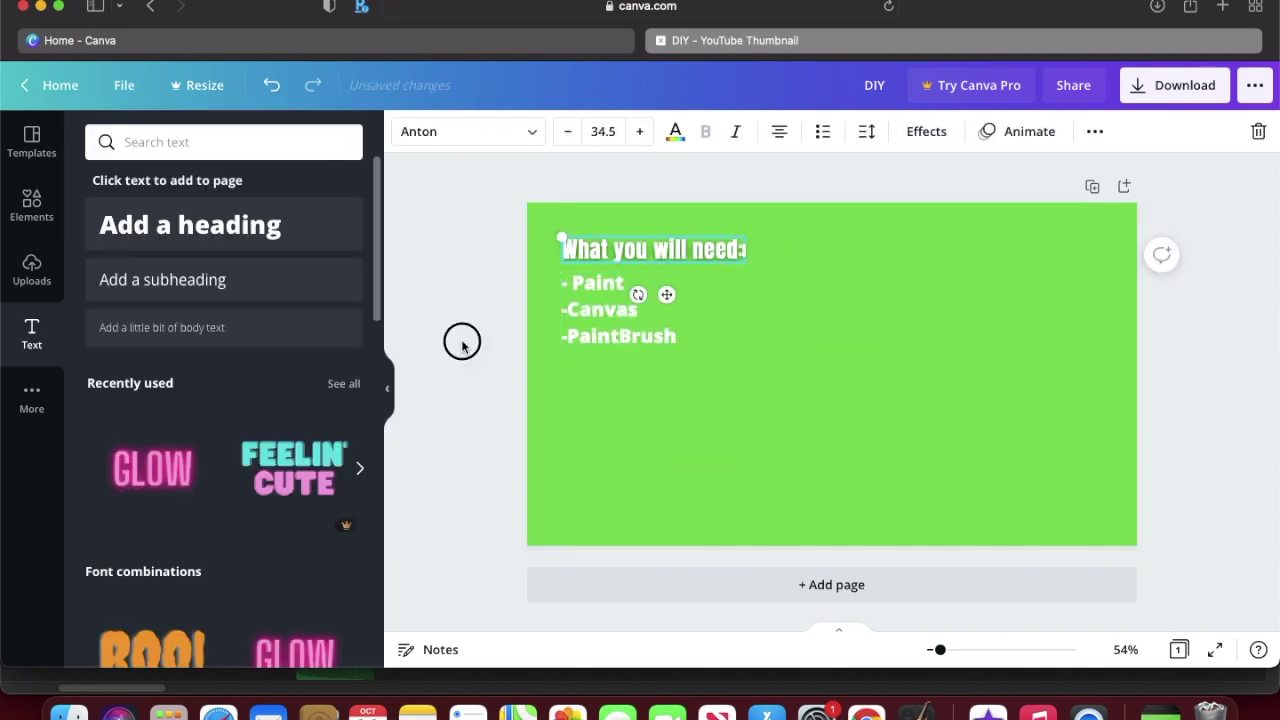
click(1017, 131)
Step: Animate the list with Pan and download the design as an MP4 video
click(329, 232)
click(610, 310)
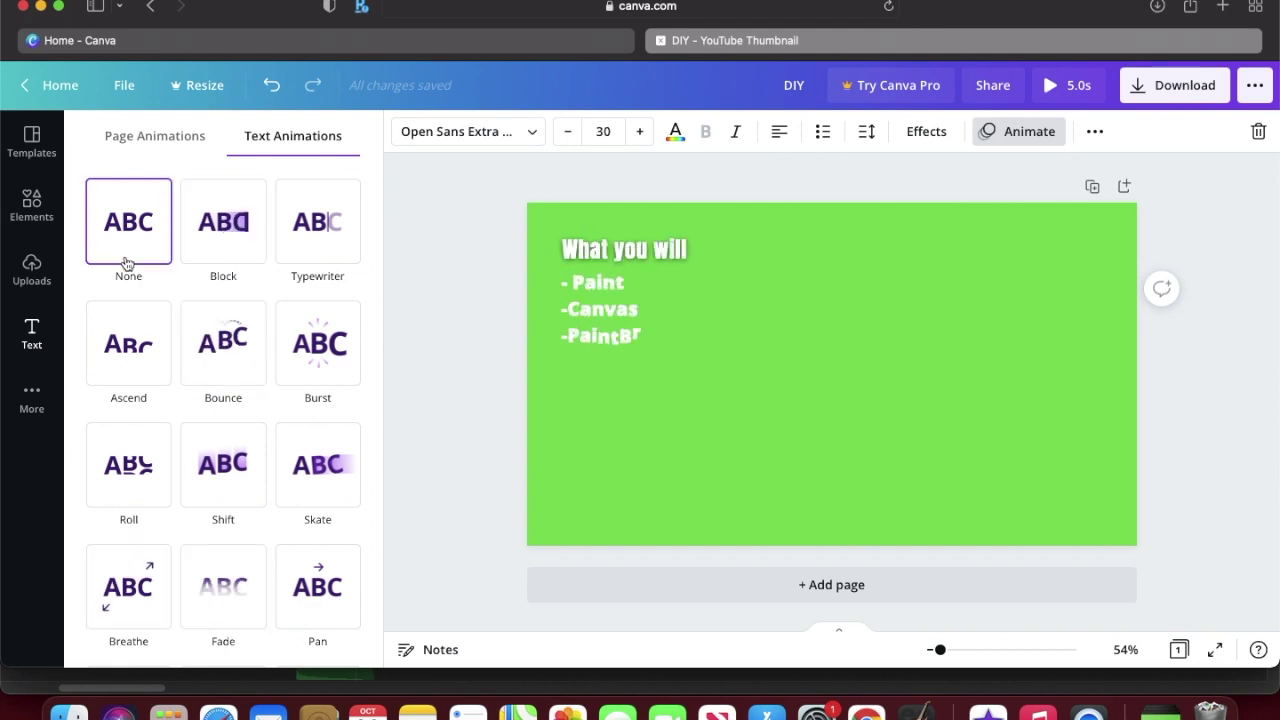
scroll(150, 300, down, 3)
click(137, 214)
click(340, 434)
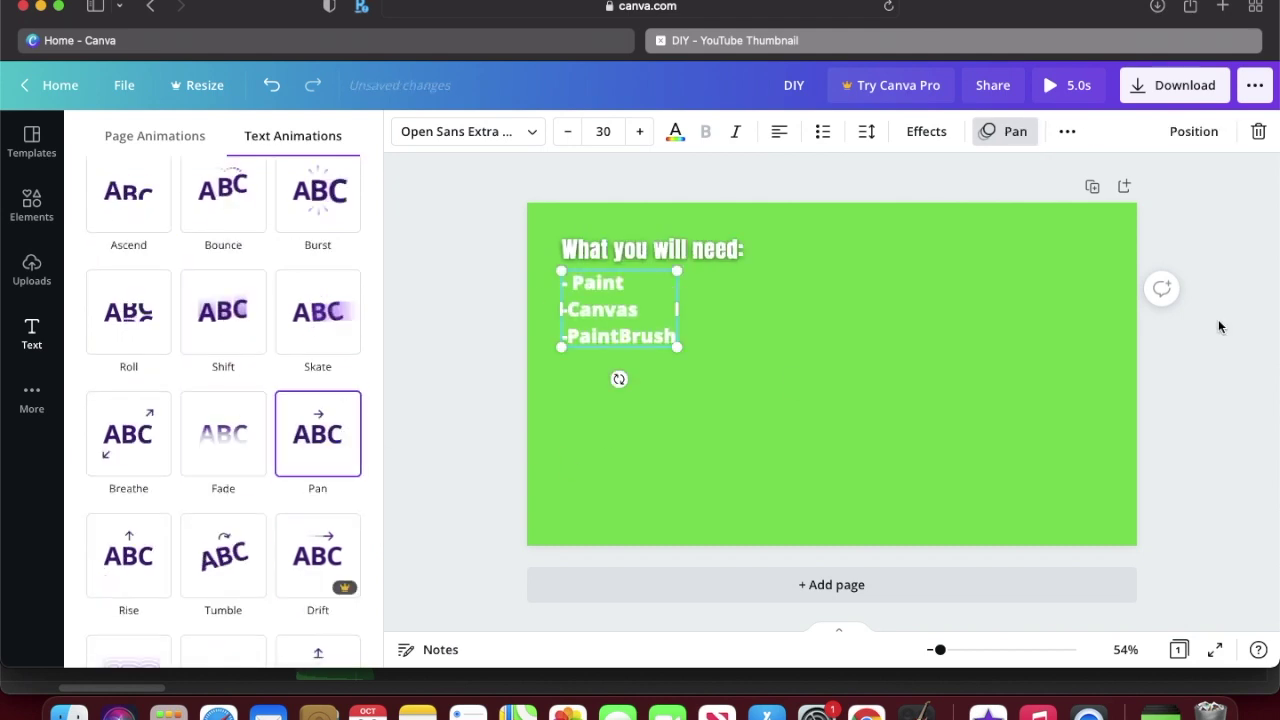
click(1174, 88)
click(1115, 350)
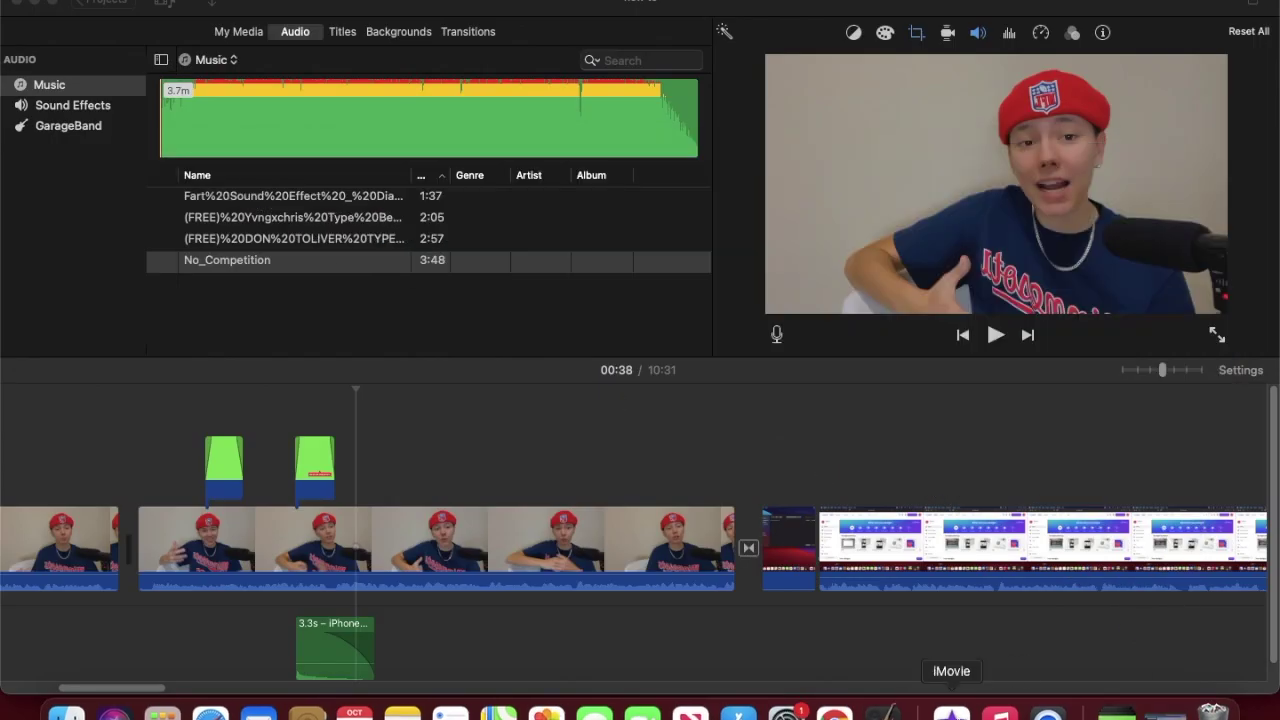
Step: Place the DIY list clip above the presenter footage in the iMovie timeline
click(215, 6)
scroll(527, 548, down, 5)
scroll(410, 575, up, 8)
scroll(410, 575, down, 3)
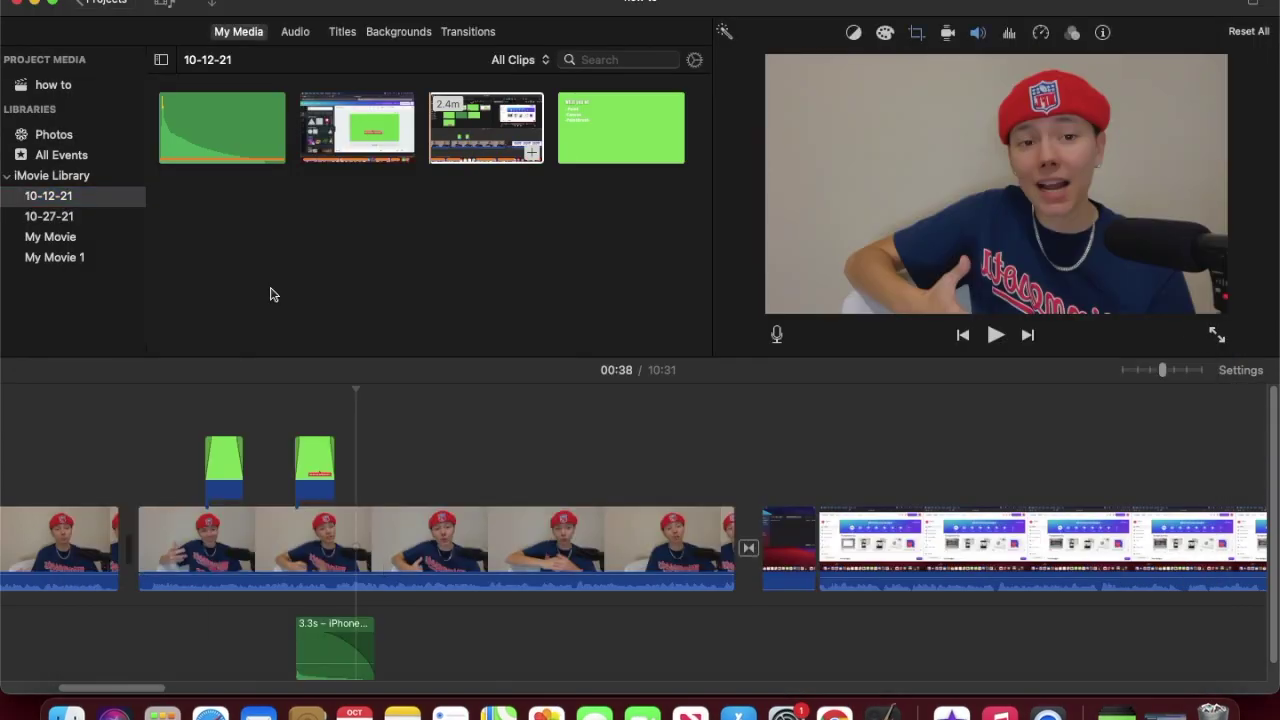
drag(621, 127, 371, 409)
Step: Shift the list overlay later along the footage and play back to preview the keyed list
key(space)
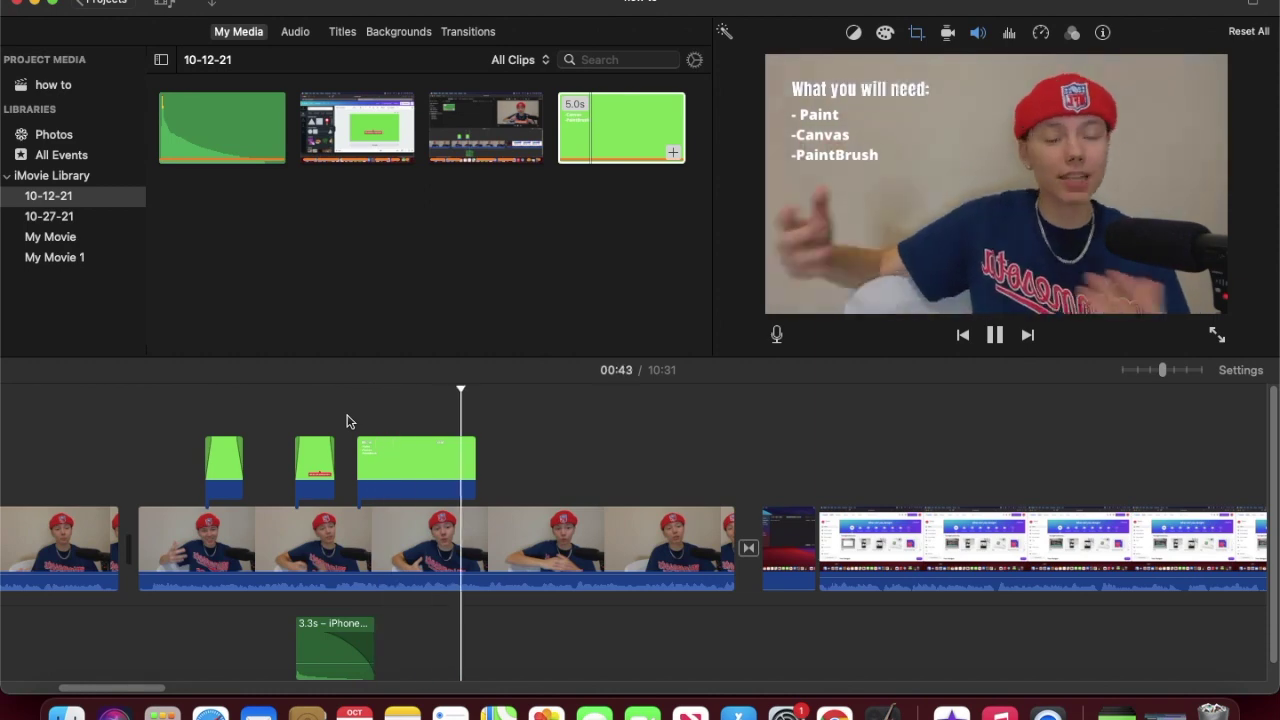
drag(418, 469, 442, 468)
click(358, 401)
key(space)
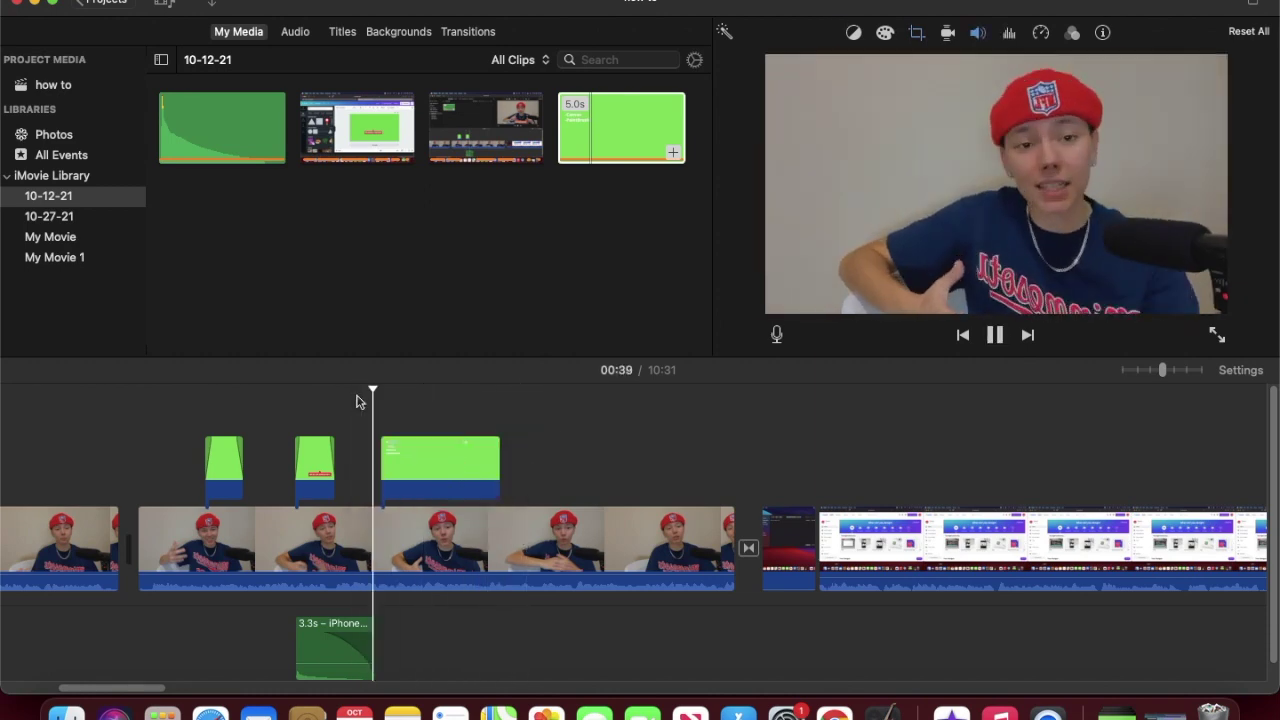
click(402, 425)
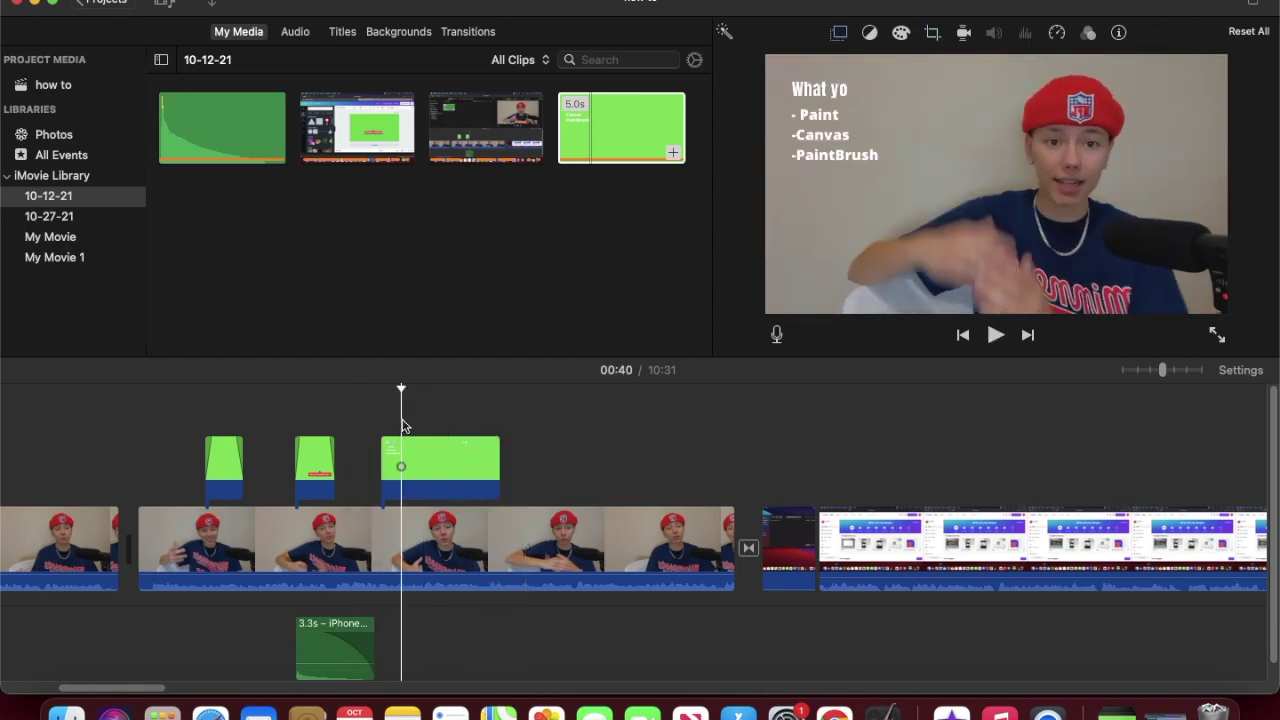
drag(442, 456, 512, 440)
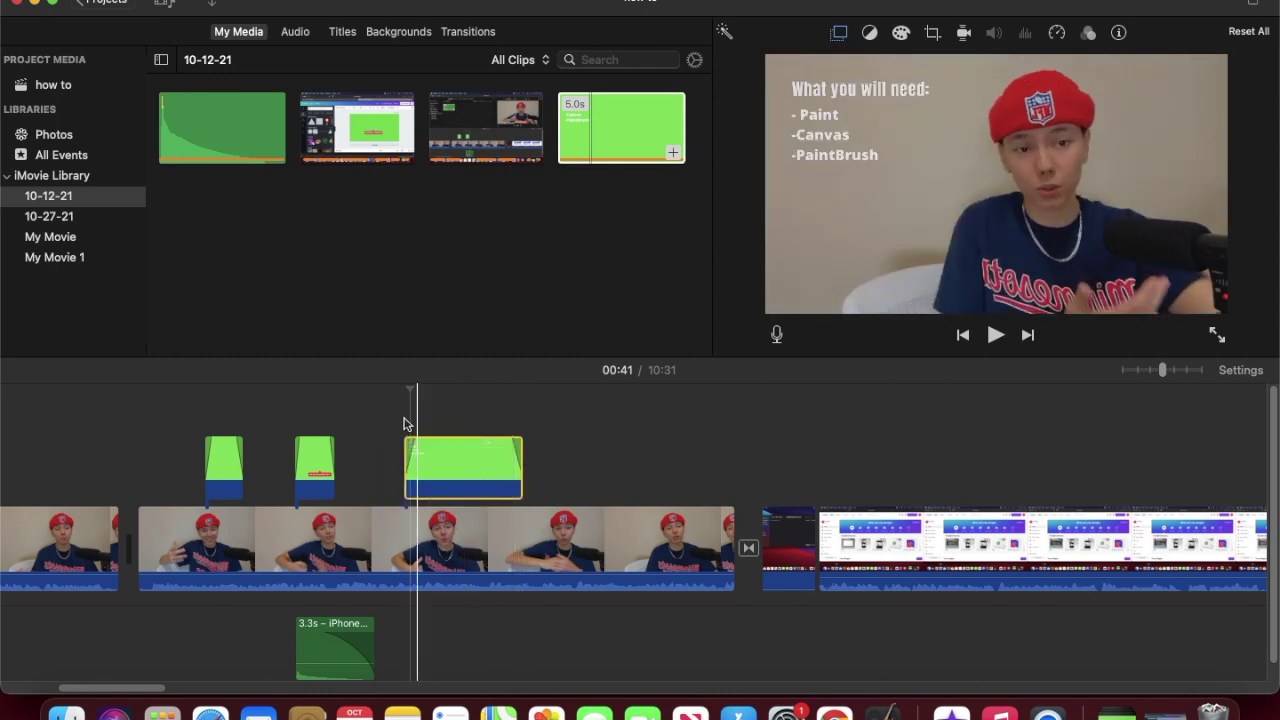
click(381, 417)
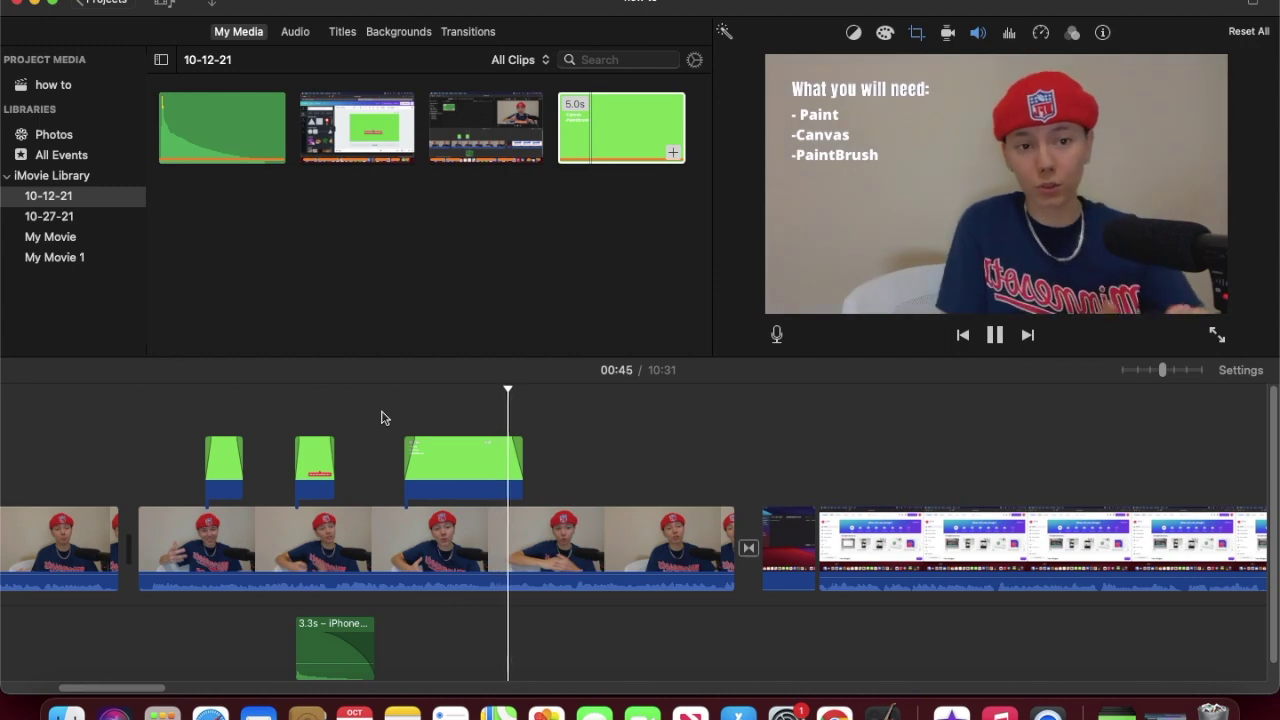
key(space)
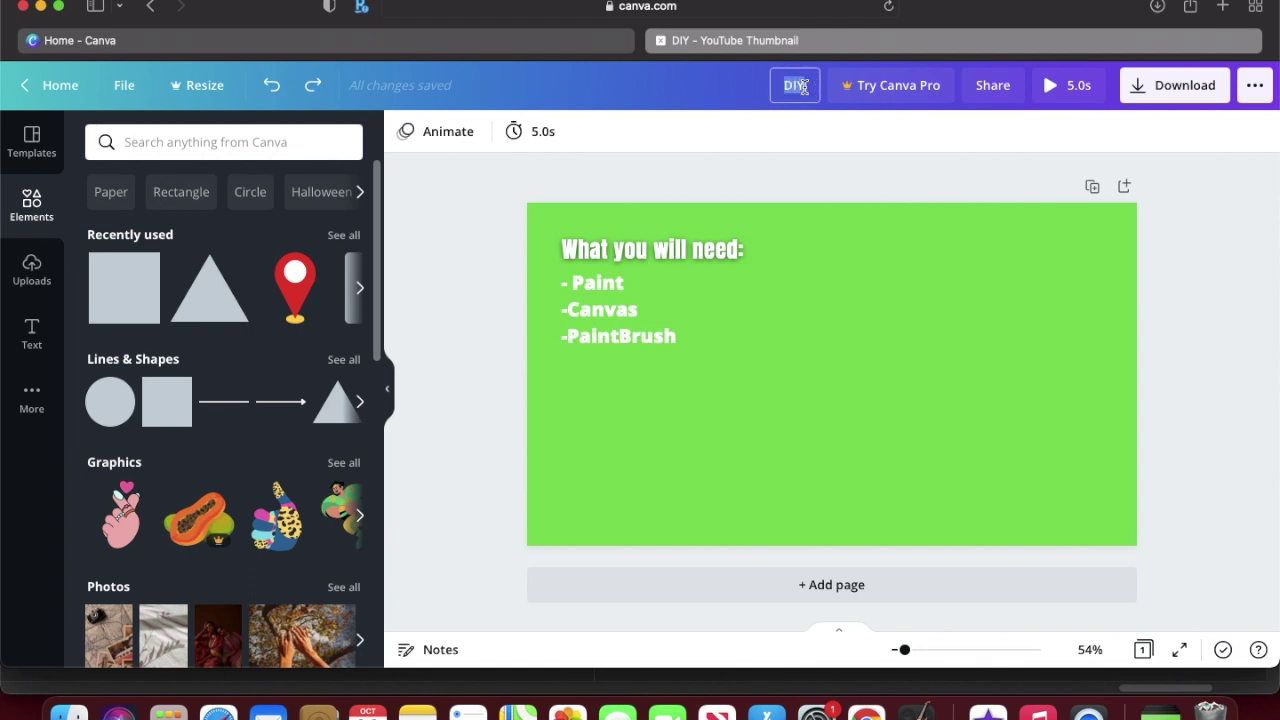
Step: Rename the design to 'Captions' and delete the old list text
text(Captions)
key(Return)
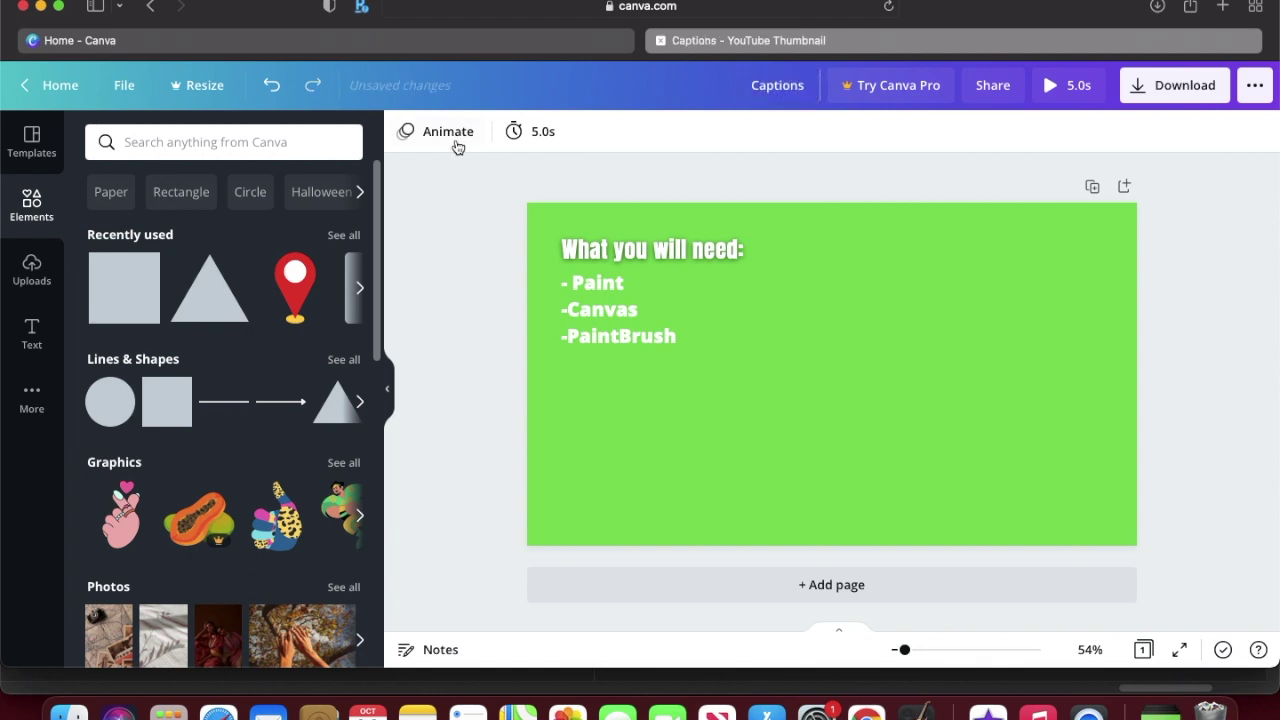
drag(514, 217, 720, 383)
key(Delete)
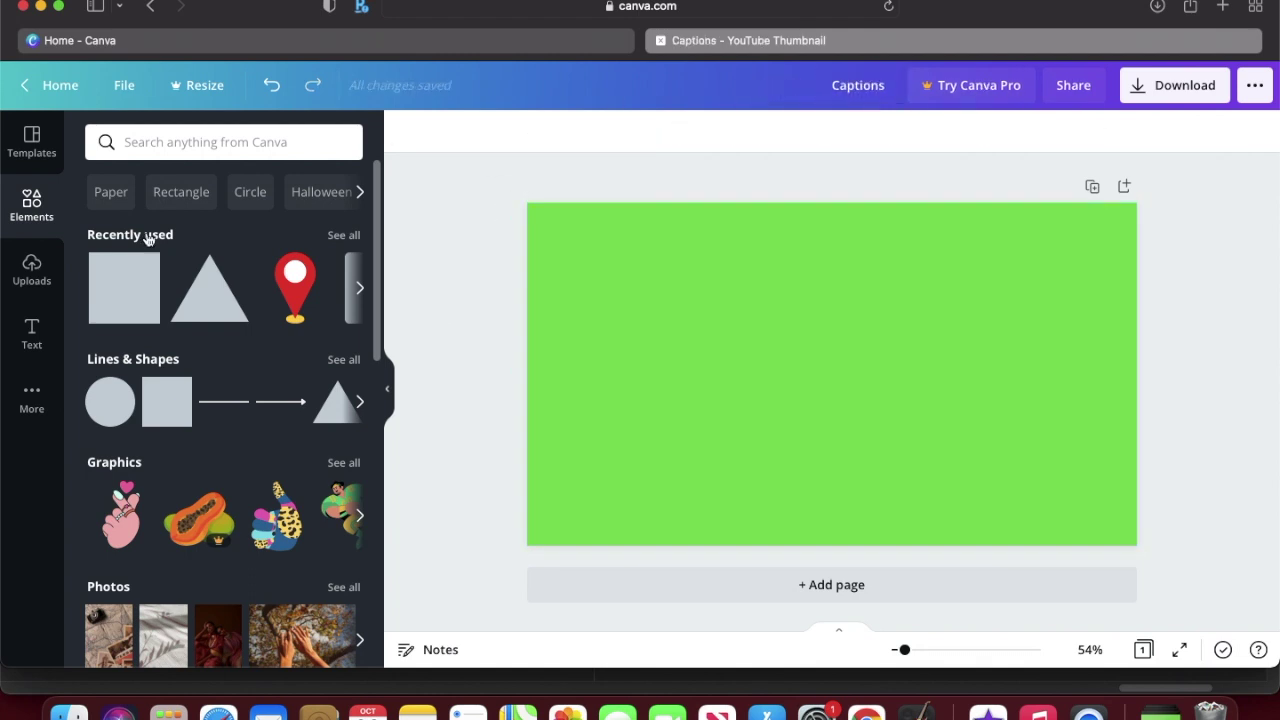
Step: Add a square stretched into a wide black bar near the bottom with transparency 35
click(115, 302)
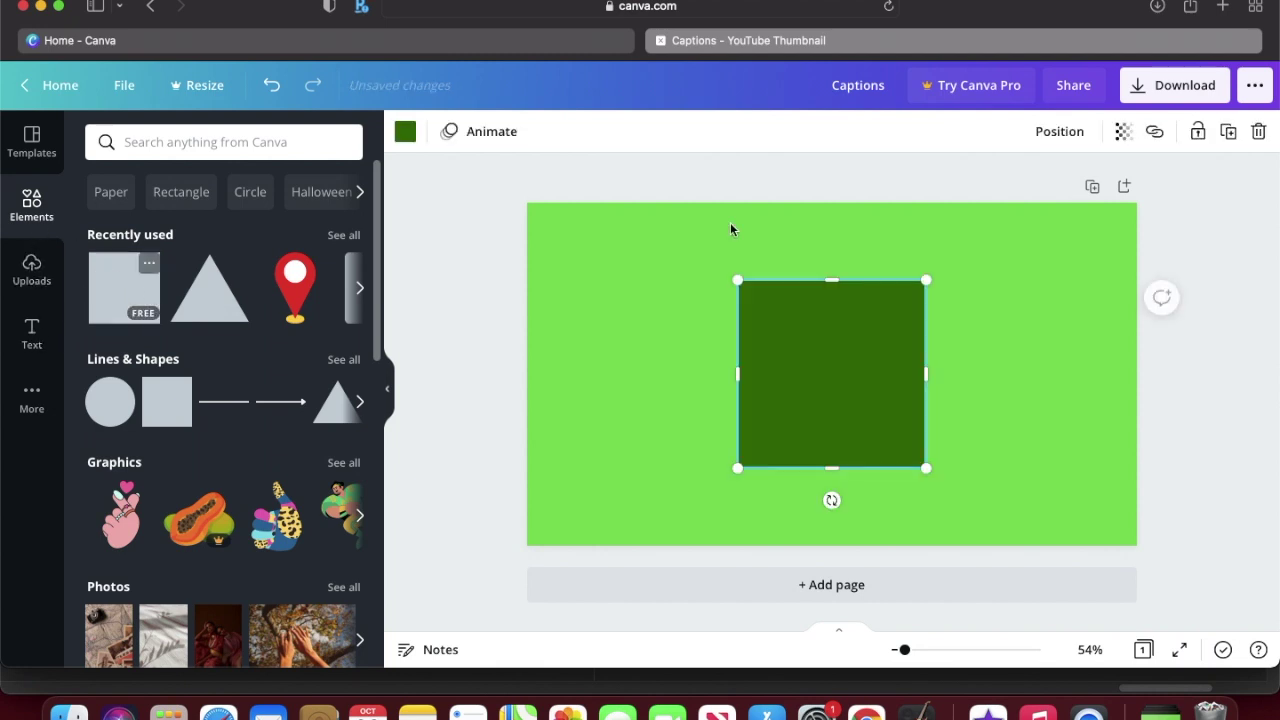
drag(835, 283, 646, 507)
drag(749, 497, 1102, 530)
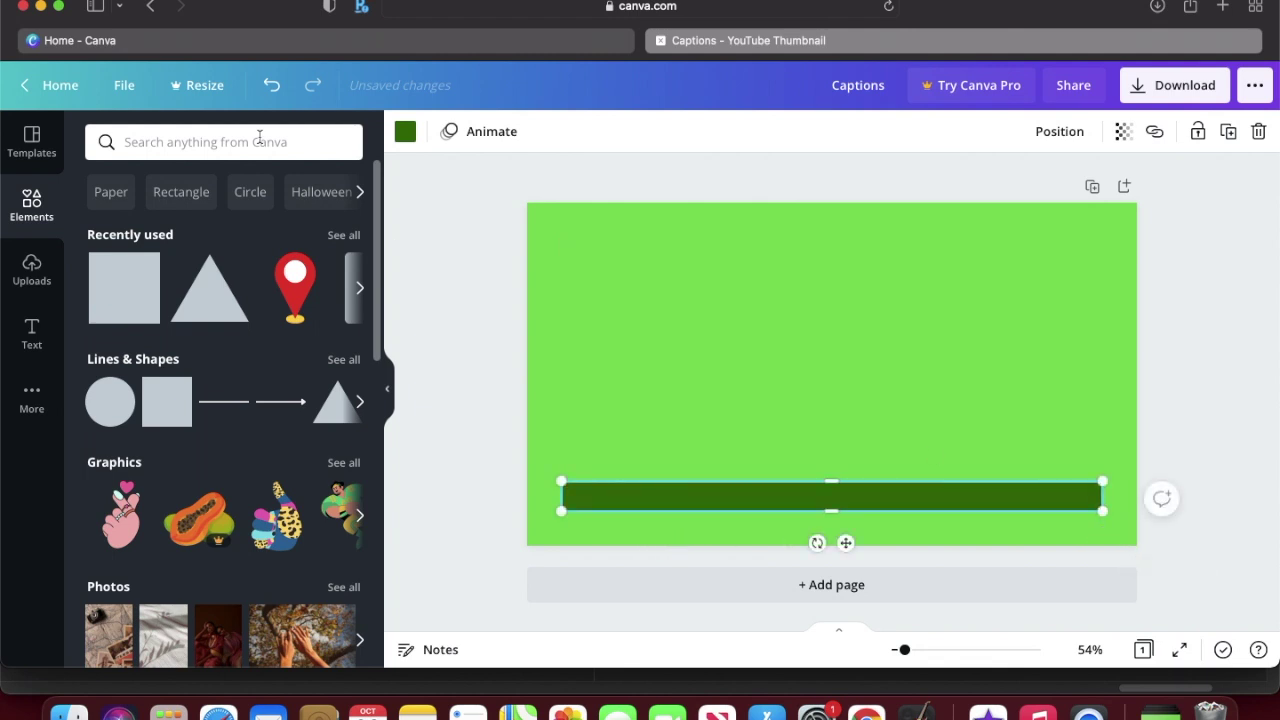
click(407, 133)
click(99, 389)
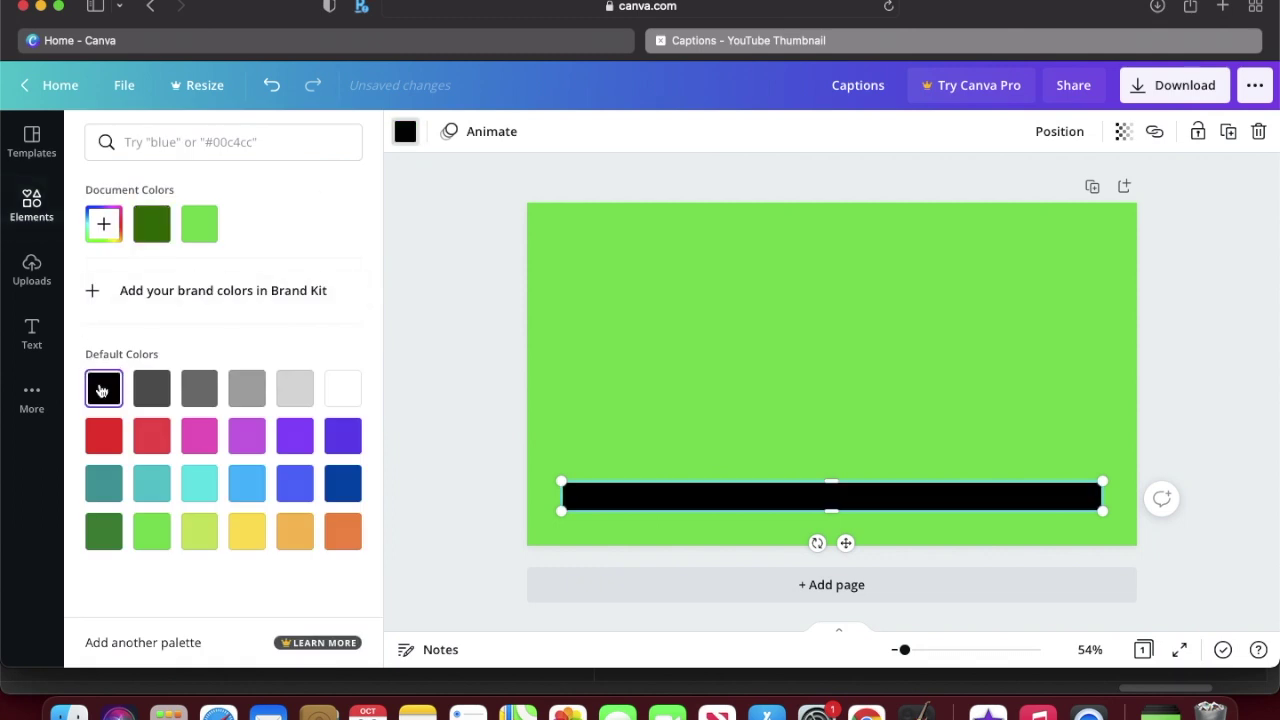
click(1123, 133)
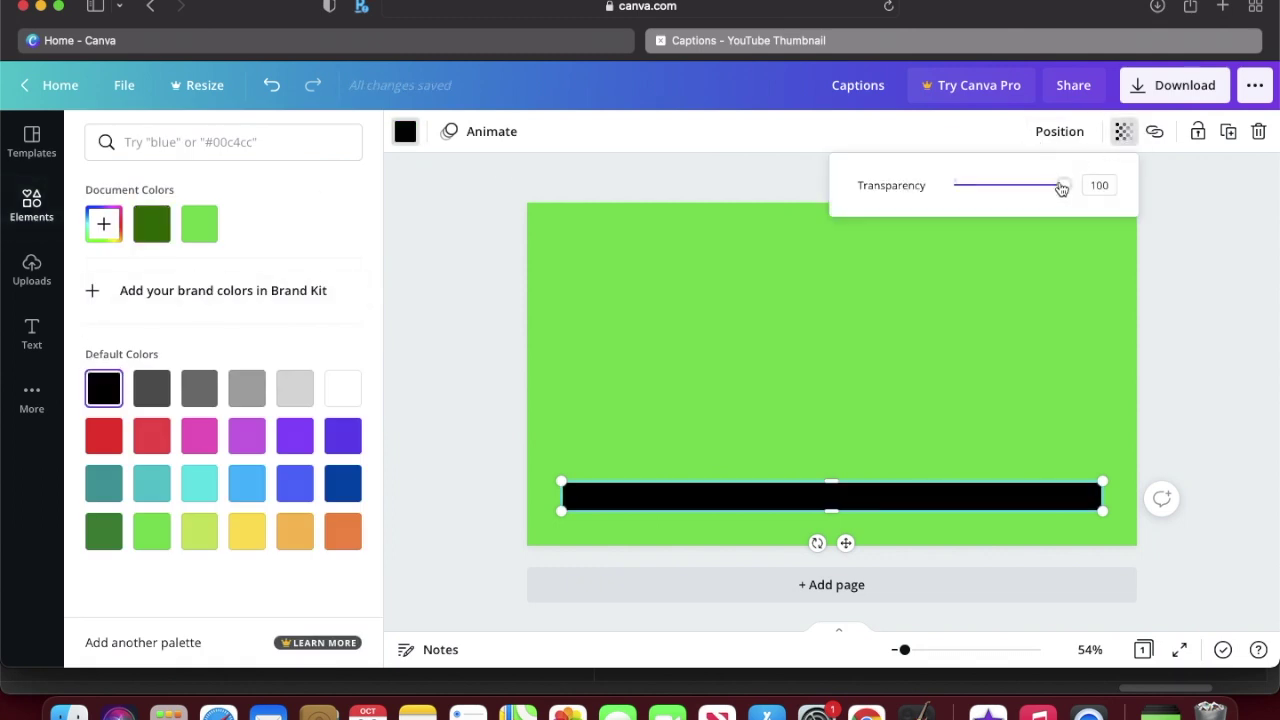
drag(1056, 192, 992, 201)
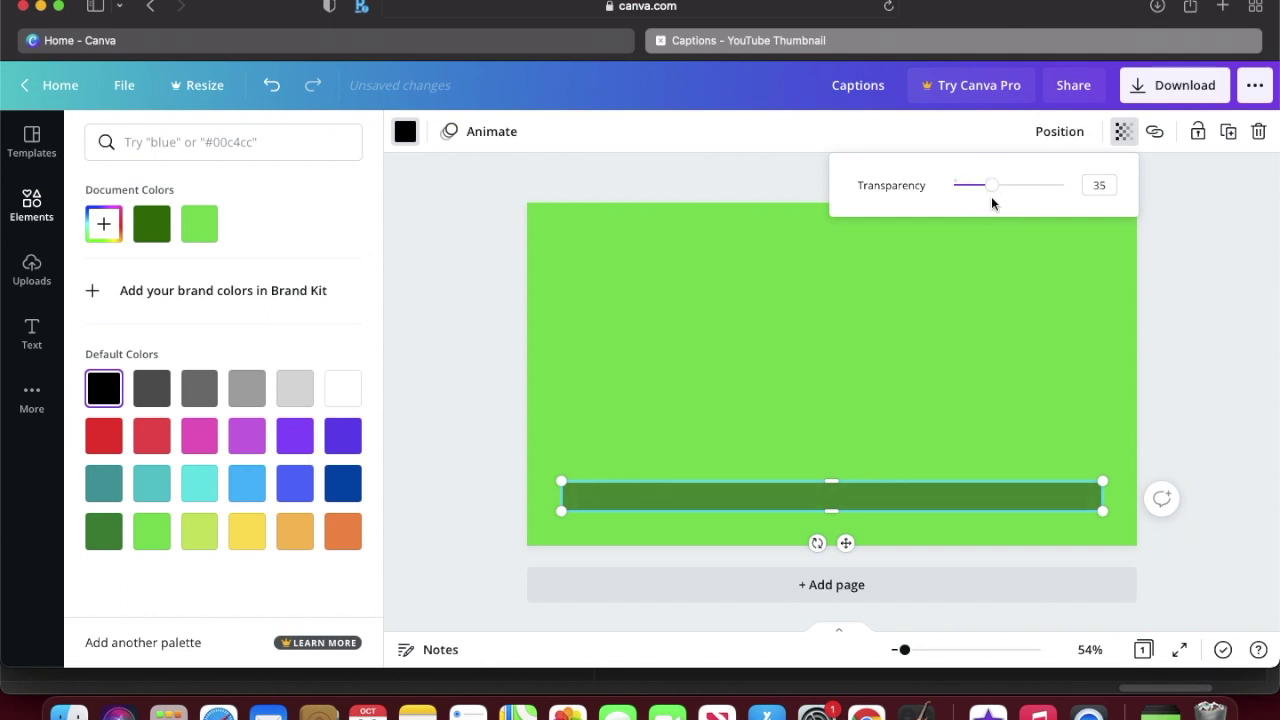
Step: Add white size-34 heading 'Captions, Text & Different font choices' on the bar and download as PNG
click(31, 333)
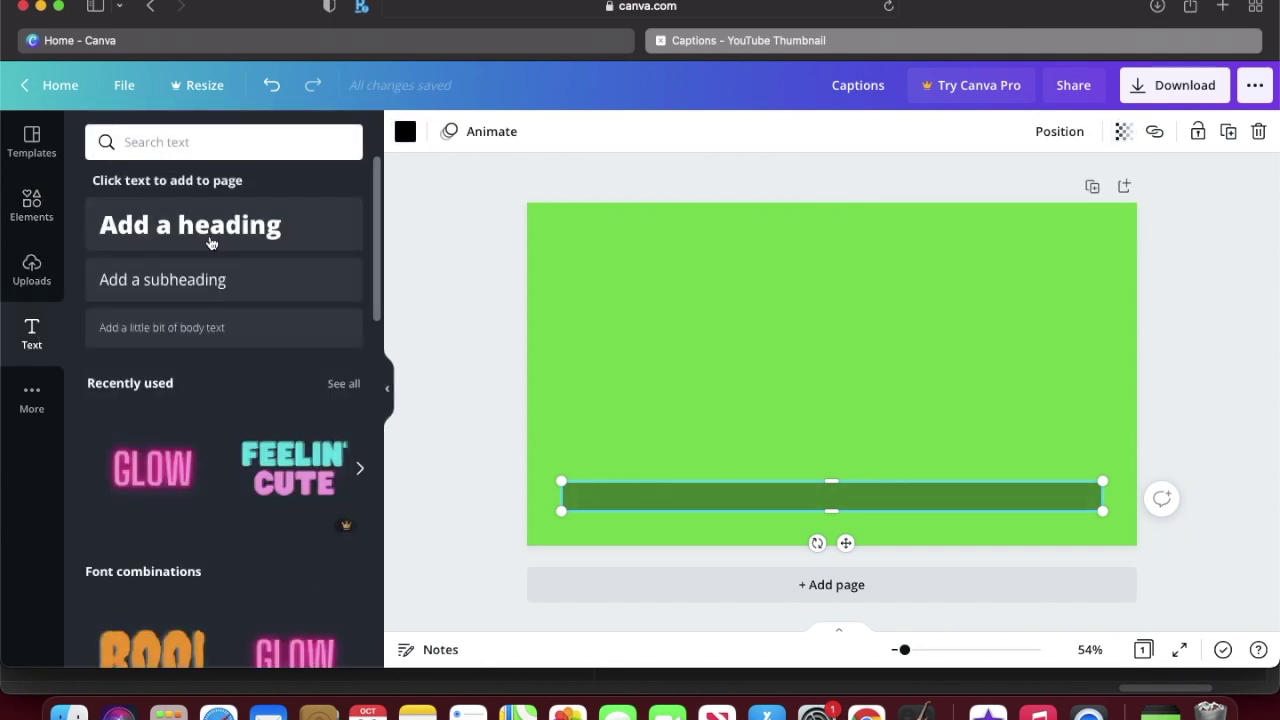
click(226, 232)
text(Ca)
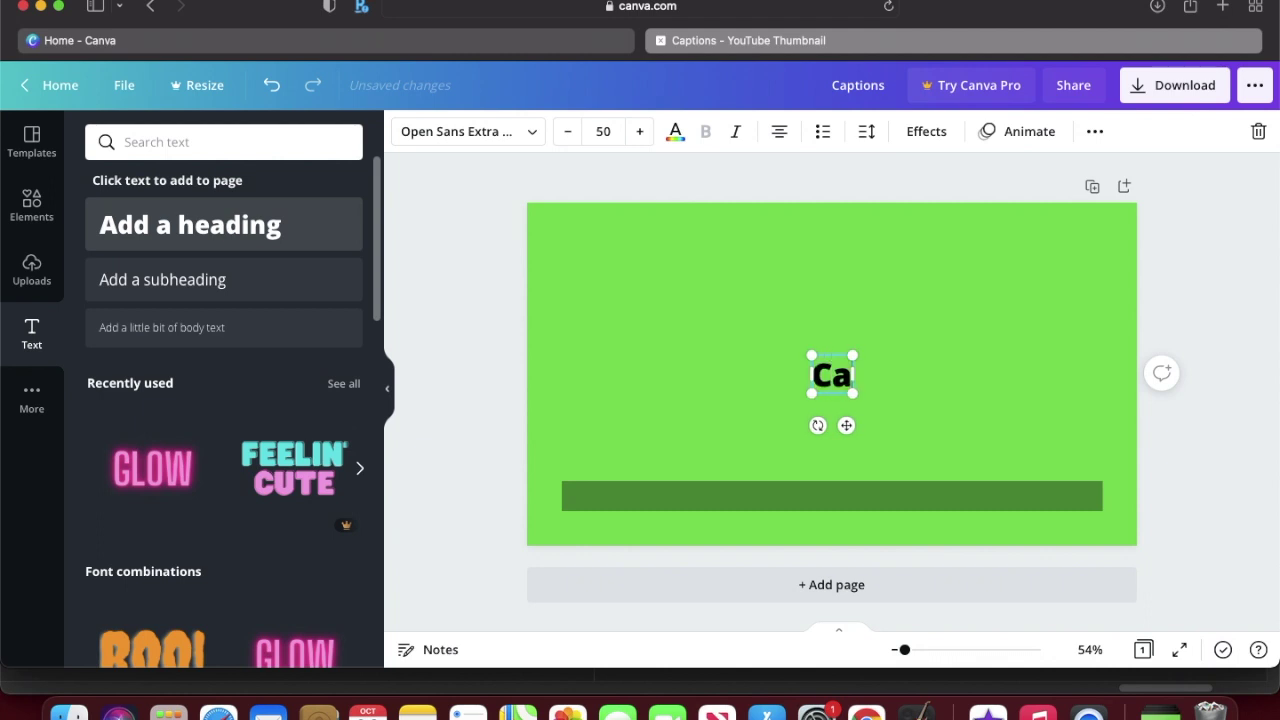
text(ptions, Tex)
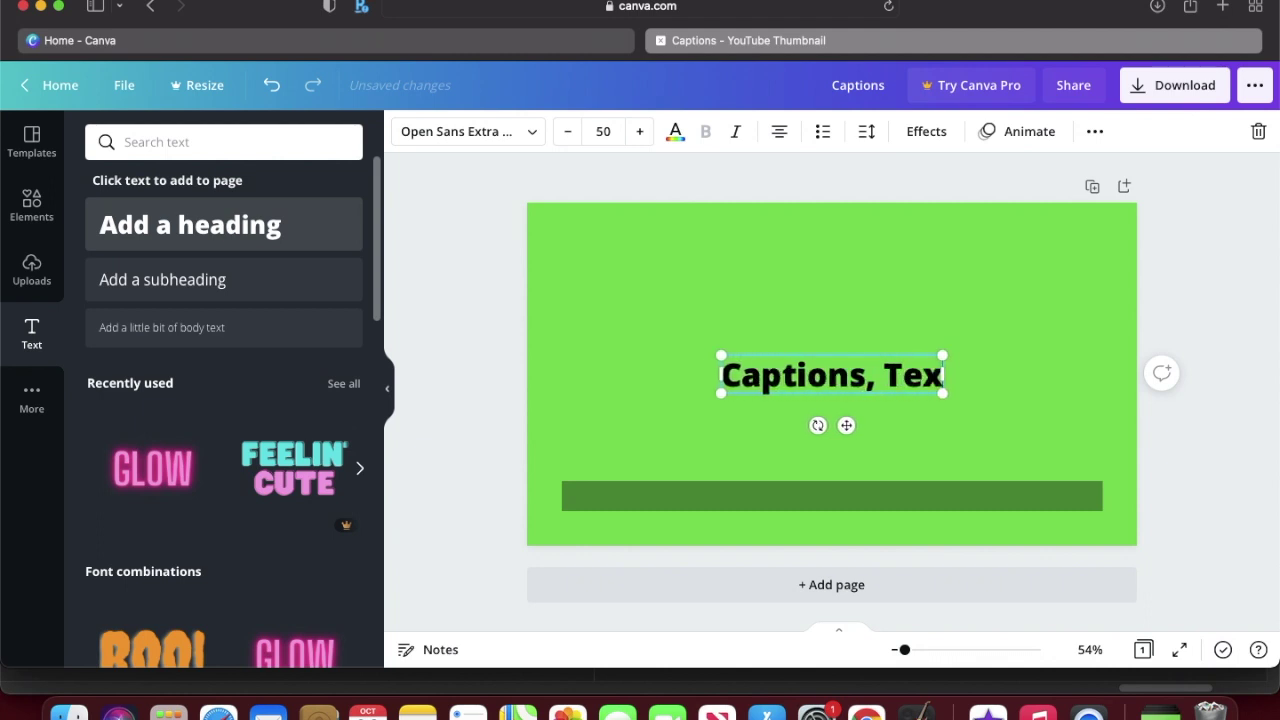
text(t & Dif)
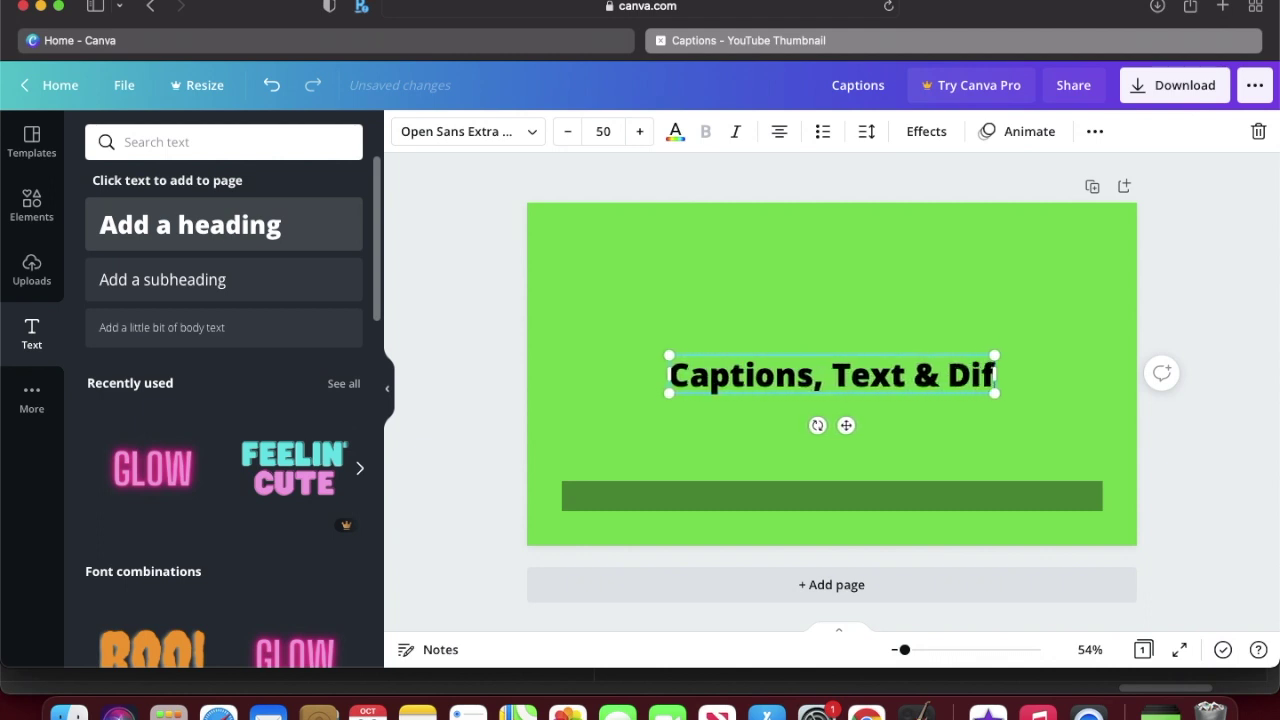
text(ferent font choices)
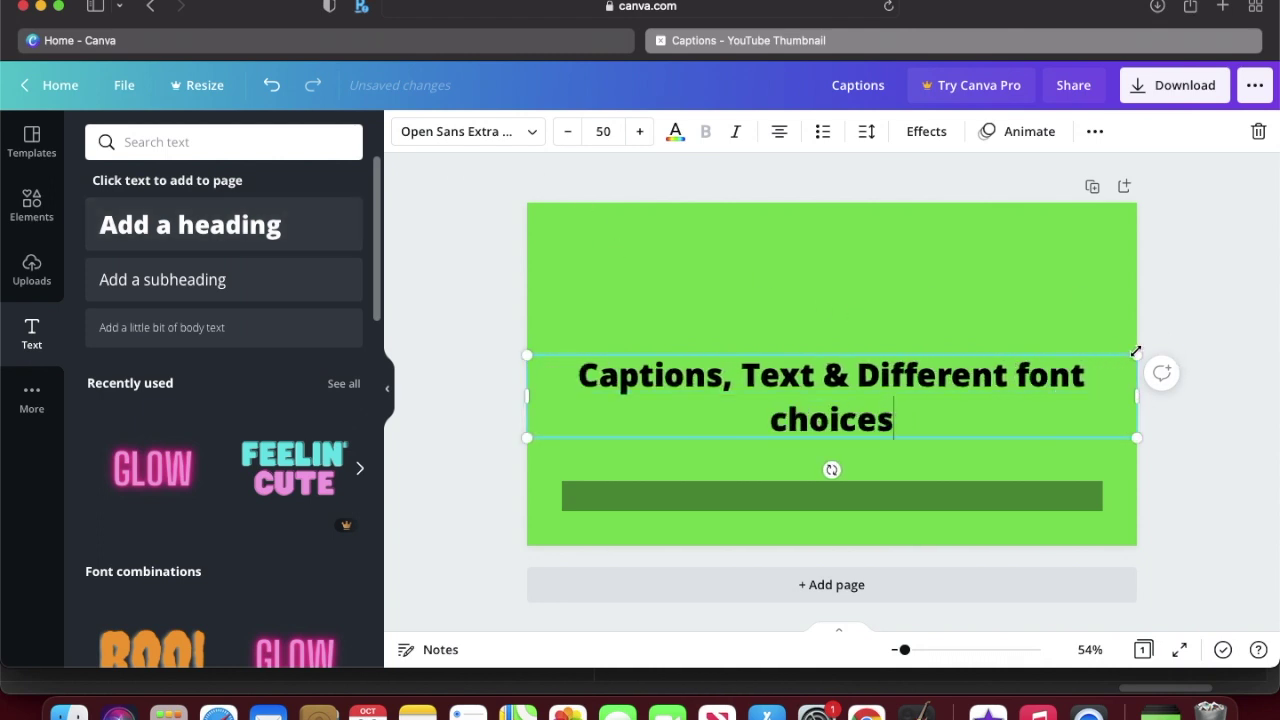
drag(1136, 352, 998, 408)
drag(824, 410, 894, 491)
drag(590, 480, 600, 491)
click(675, 131)
click(342, 388)
key(Escape)
key(Escape)
click(1185, 85)
click(1134, 437)
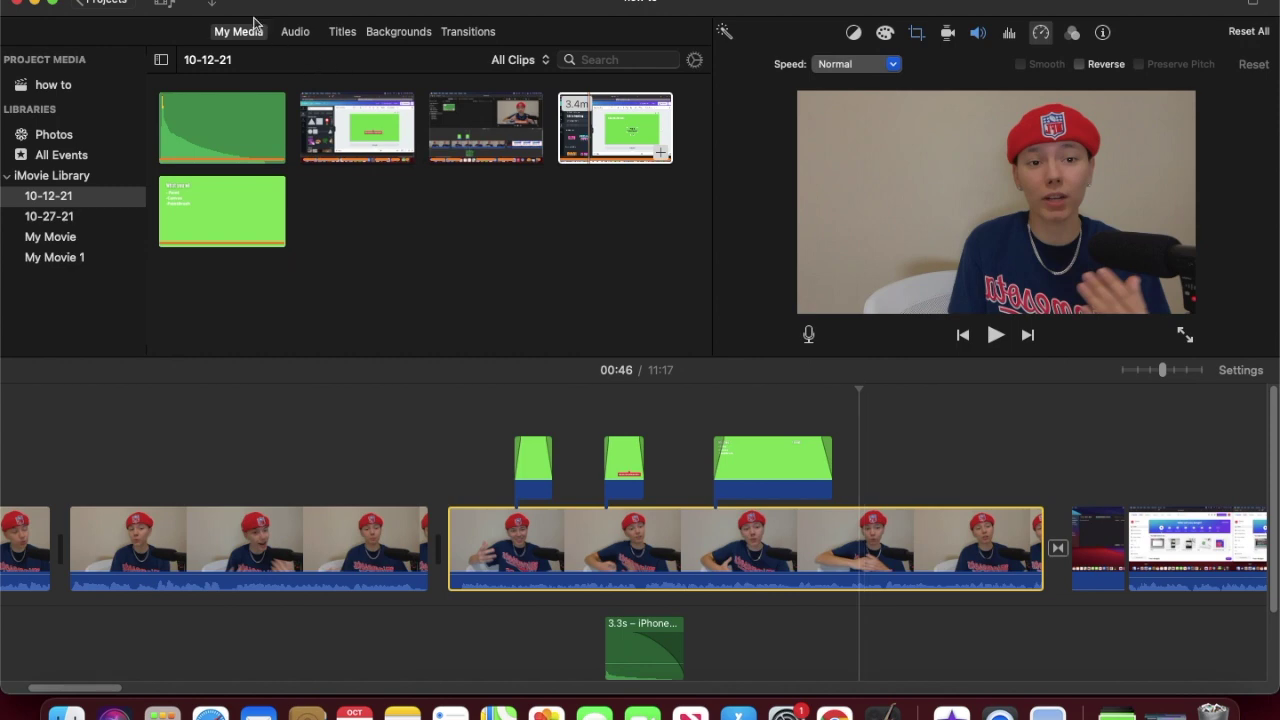
Step: Import Captions.png and place it above the presenter clip in the timeline
click(209, 8)
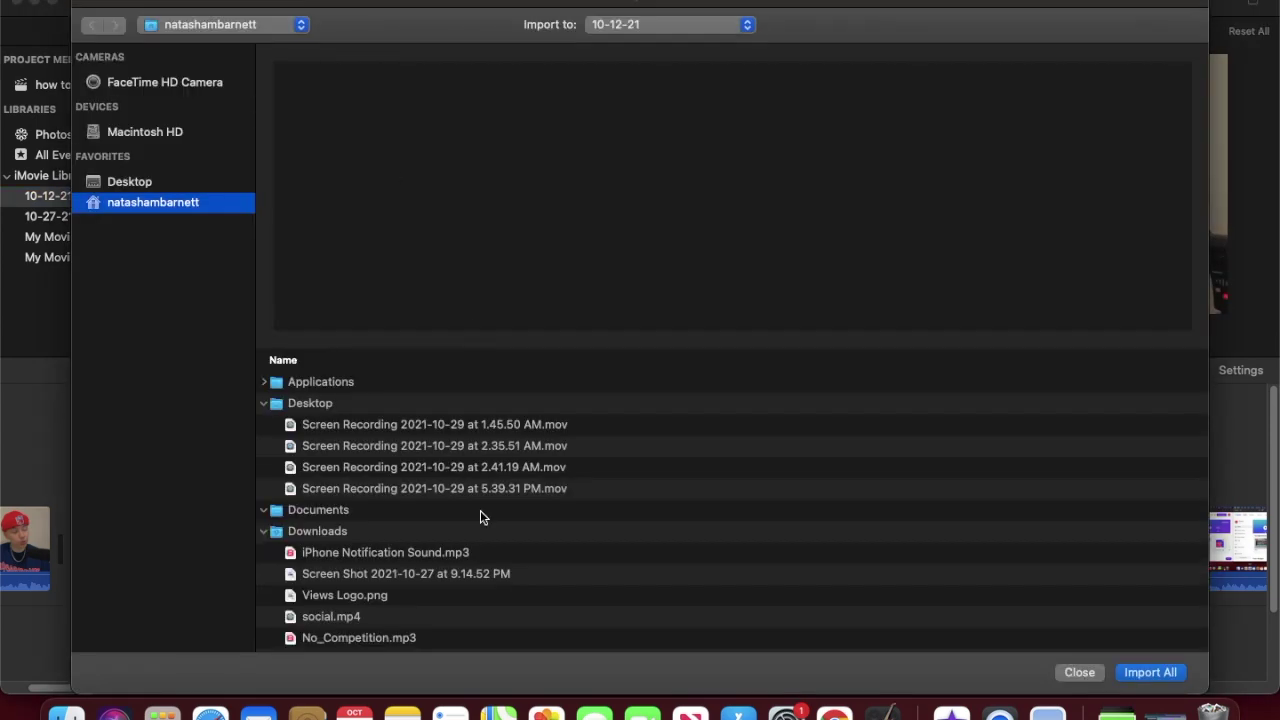
scroll(450, 552, down, 5)
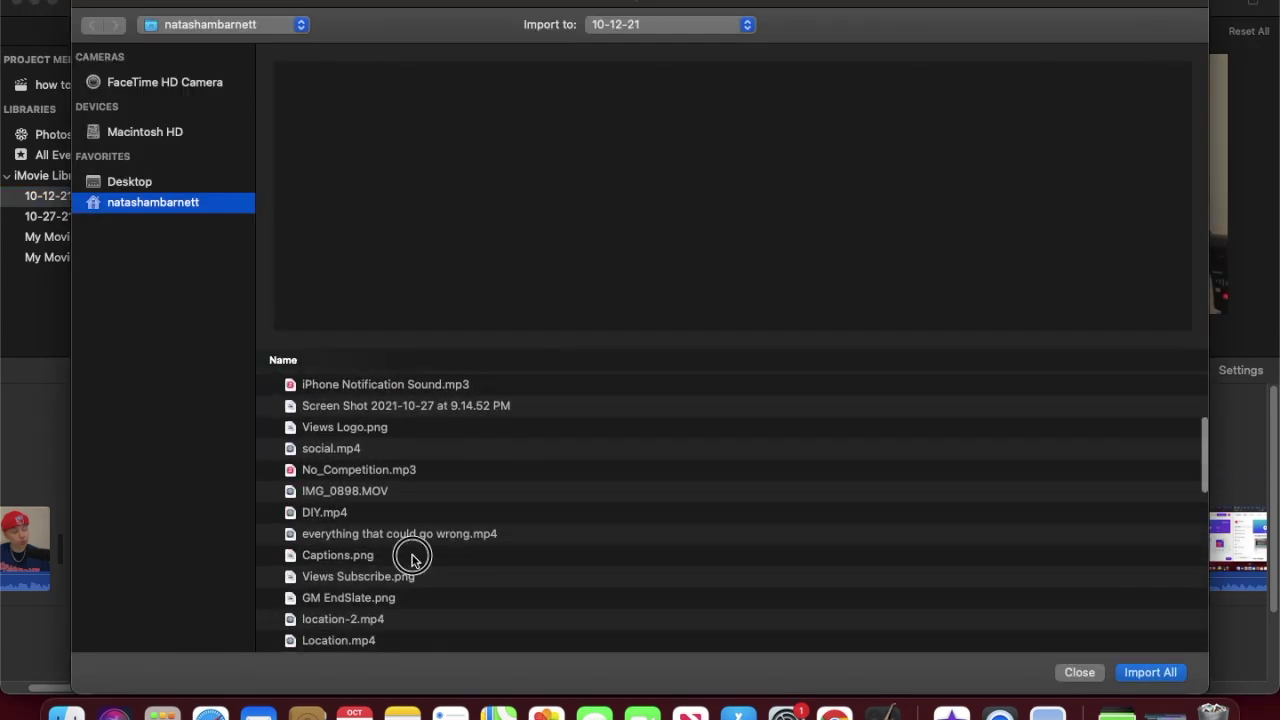
click(412, 558)
double_click(412, 558)
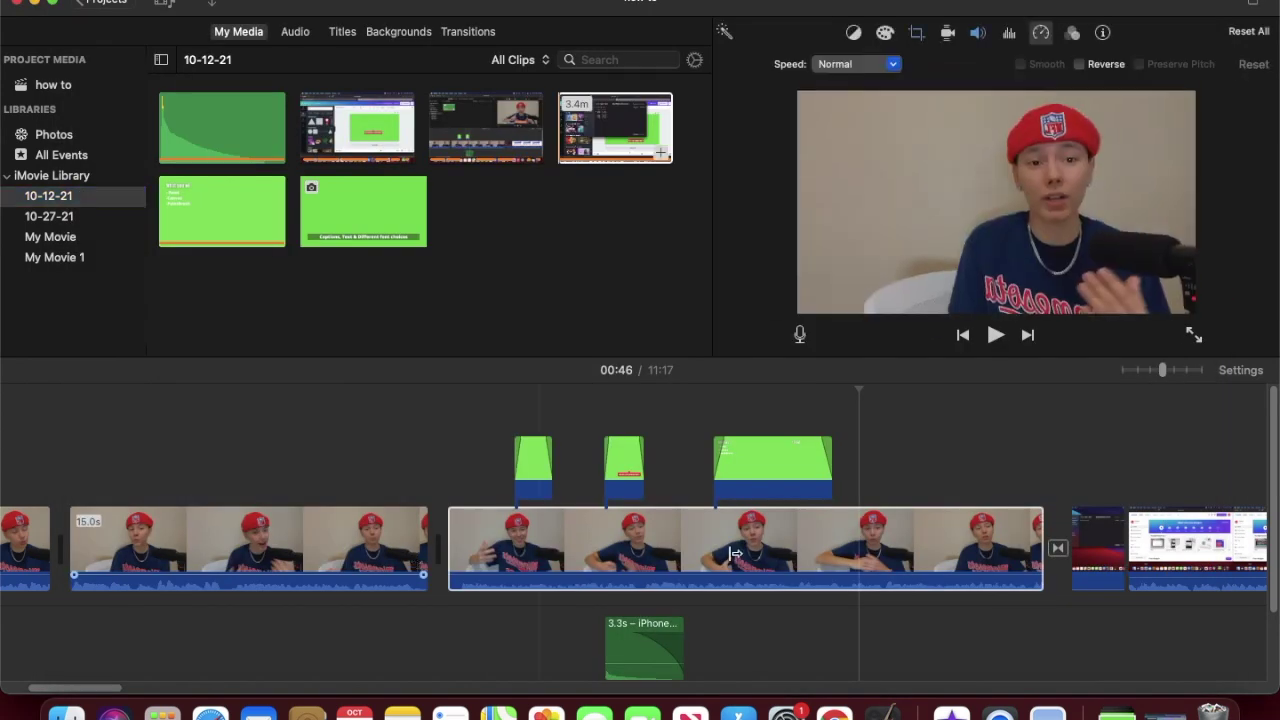
drag(341, 203, 866, 462)
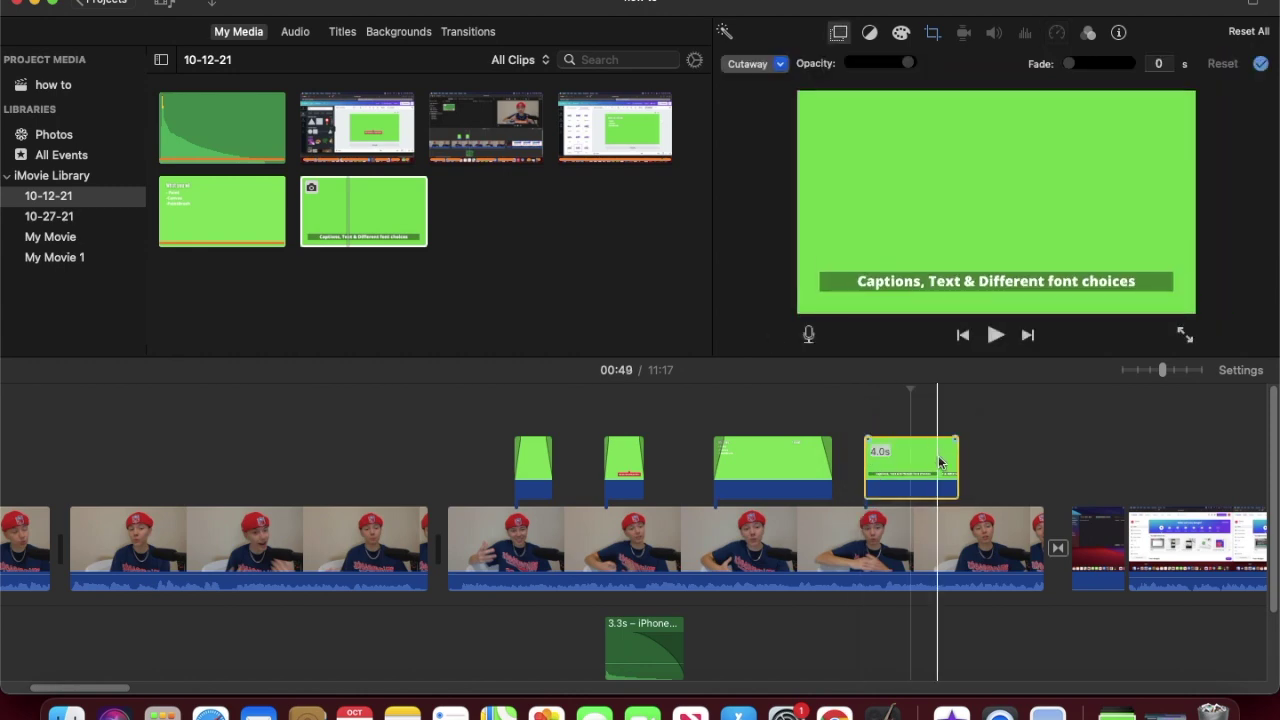
Step: Set the caption overlay to Green/Blue Screen with Fit cropping, then preview playback
click(762, 66)
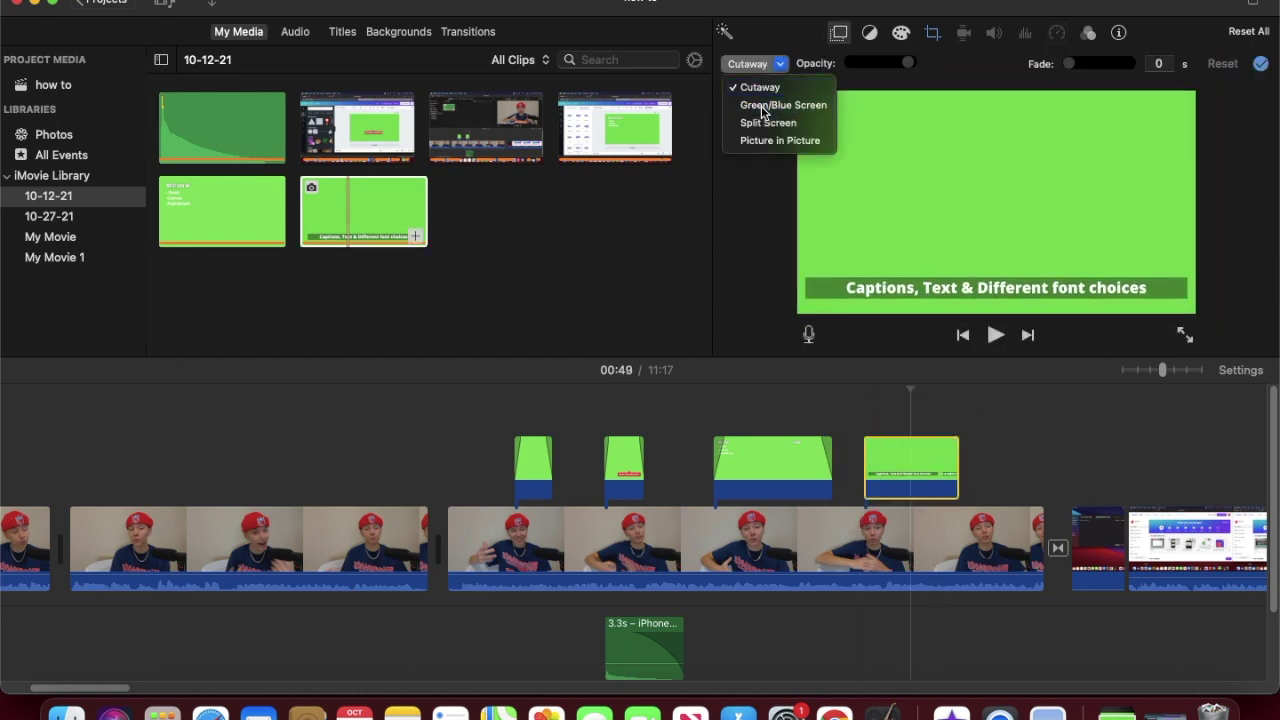
click(771, 103)
click(932, 36)
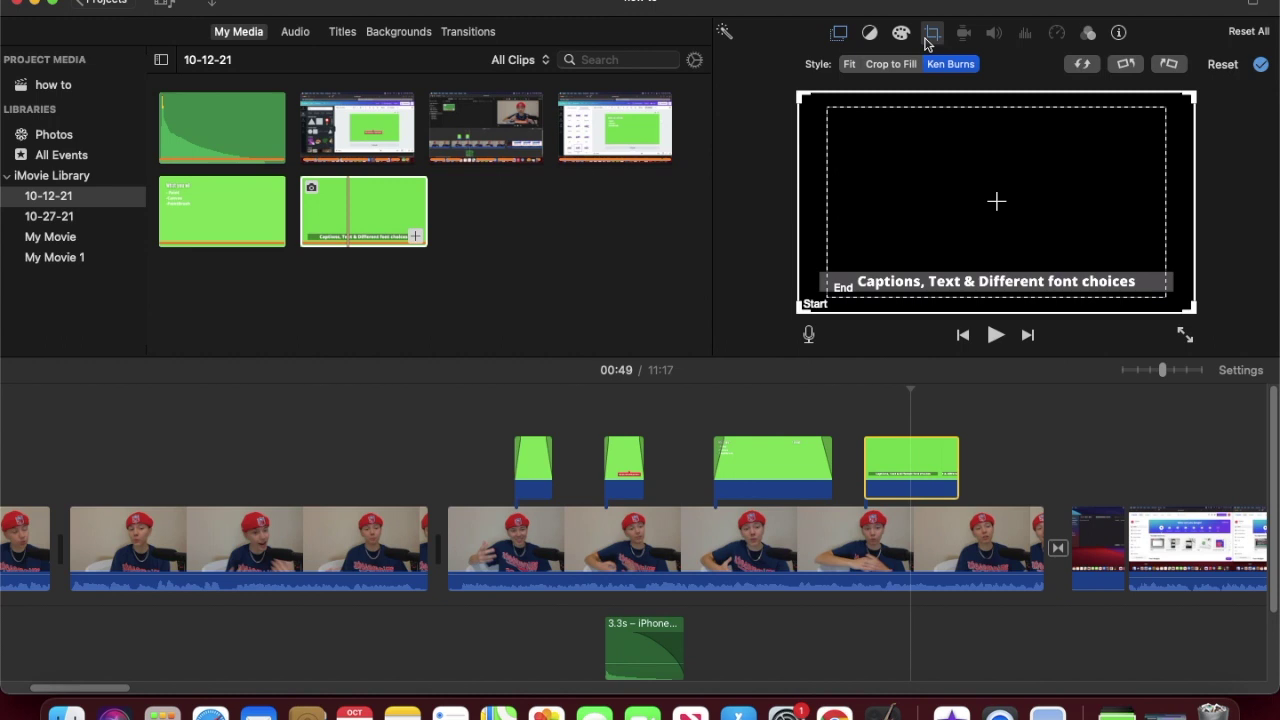
click(850, 65)
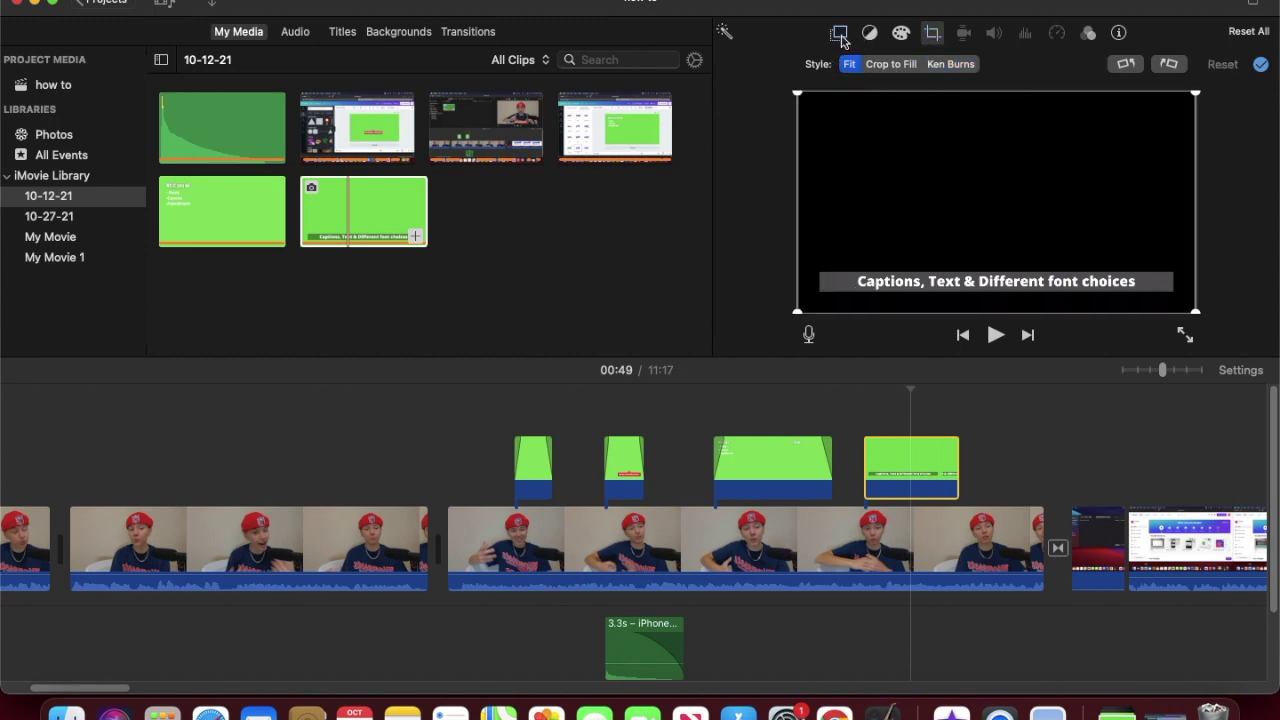
click(839, 34)
click(858, 428)
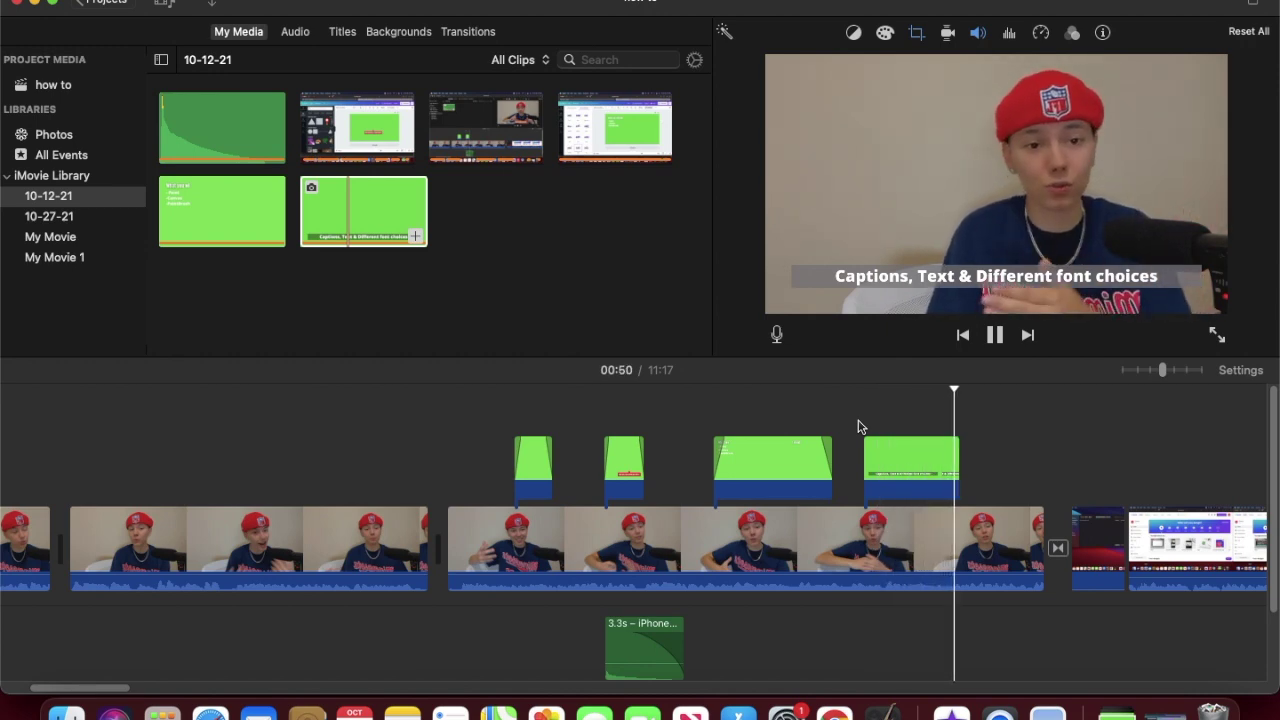
key(space)
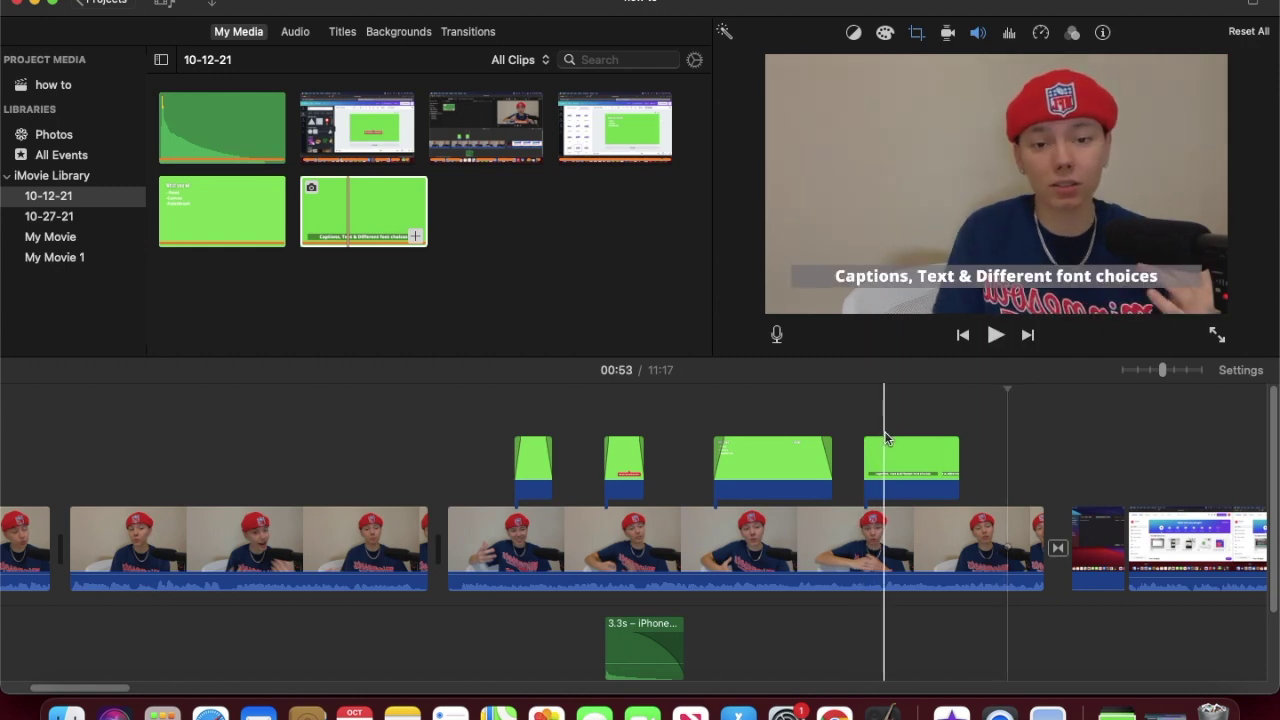